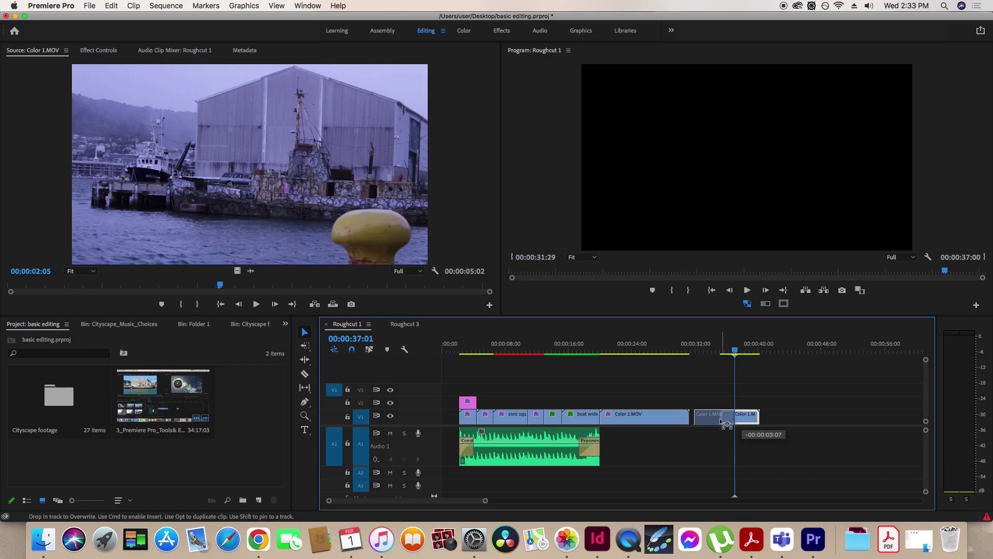
Extend the music clip on A1 to the end of the last video clip, Color 1.MOV
drag(600, 436, 727, 436)
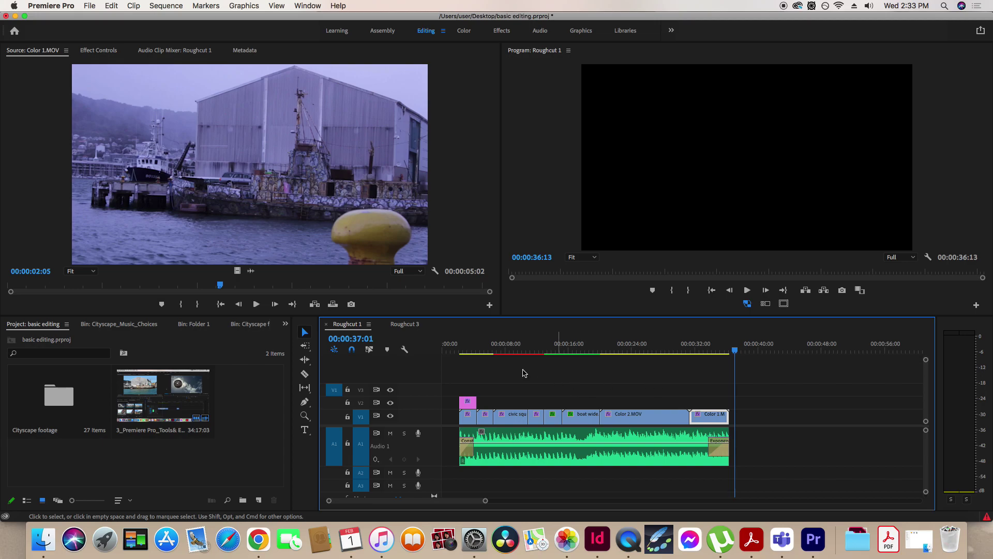
Play the Roughcut 1 sequence from the opening shot, skipping ahead through the clips to Color 2.MOV
click(466, 352)
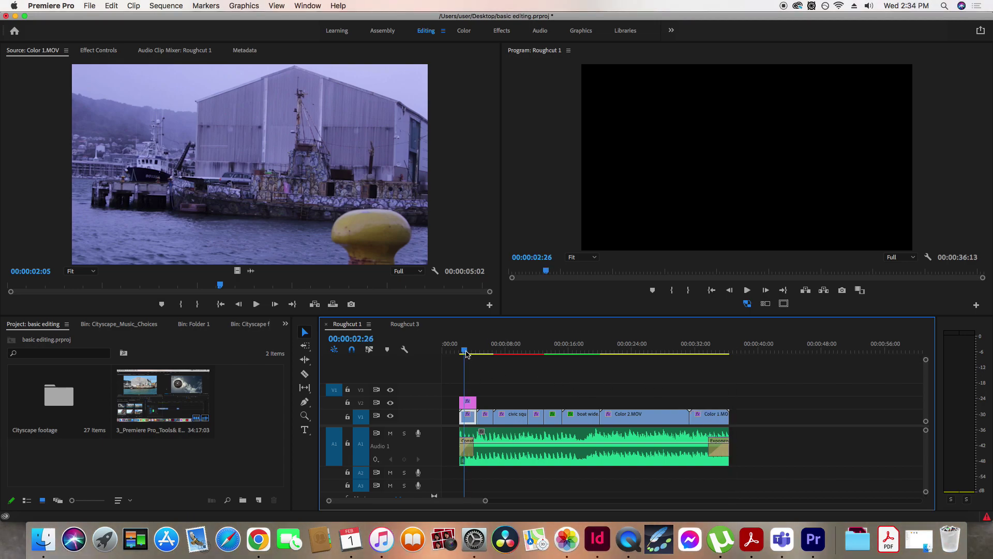
key(space)
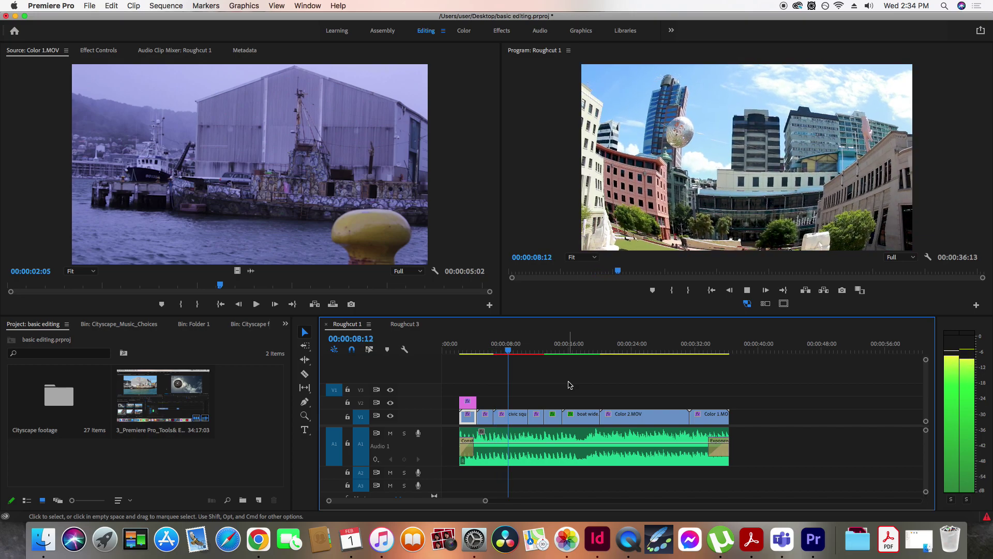
key(space)
key(Down)
key(Down)
key(space)
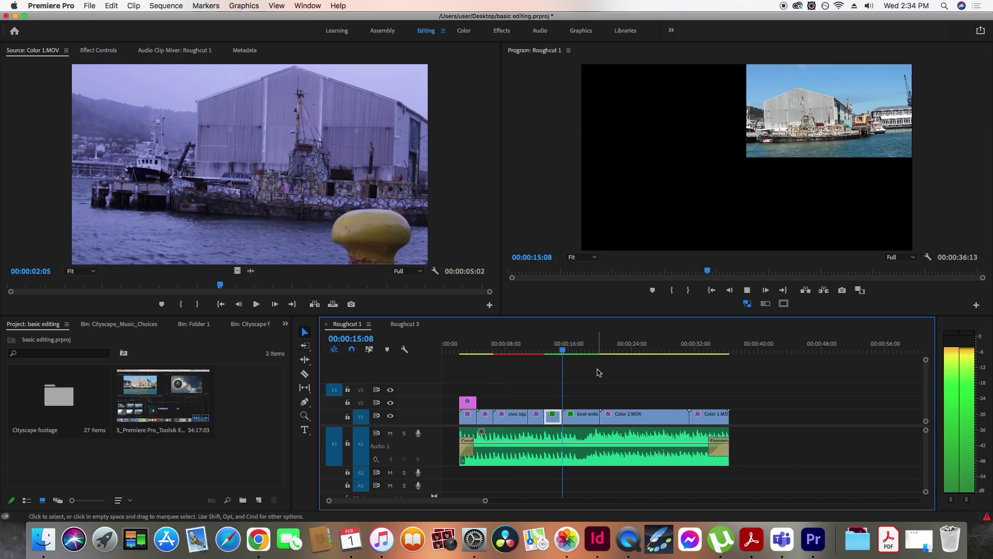
key(Down)
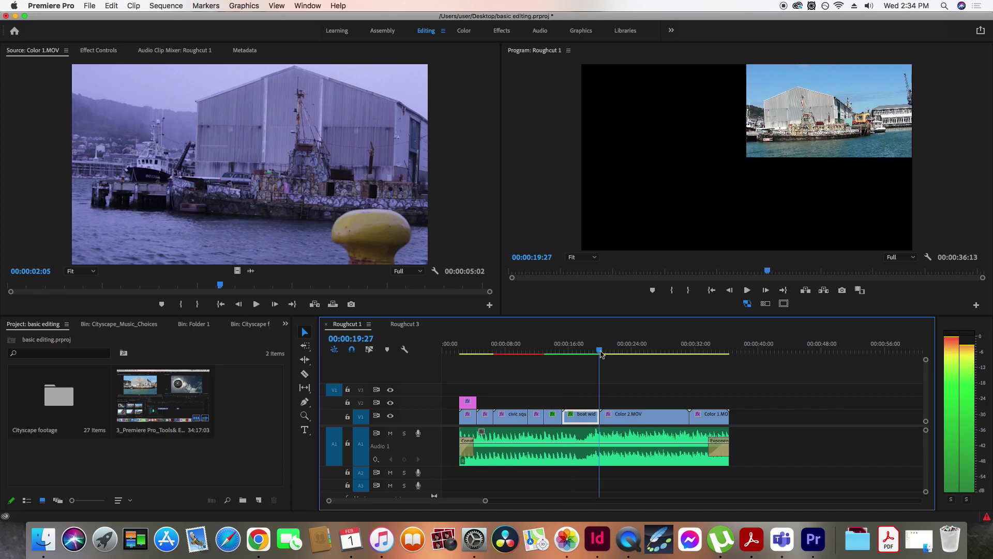
key(space)
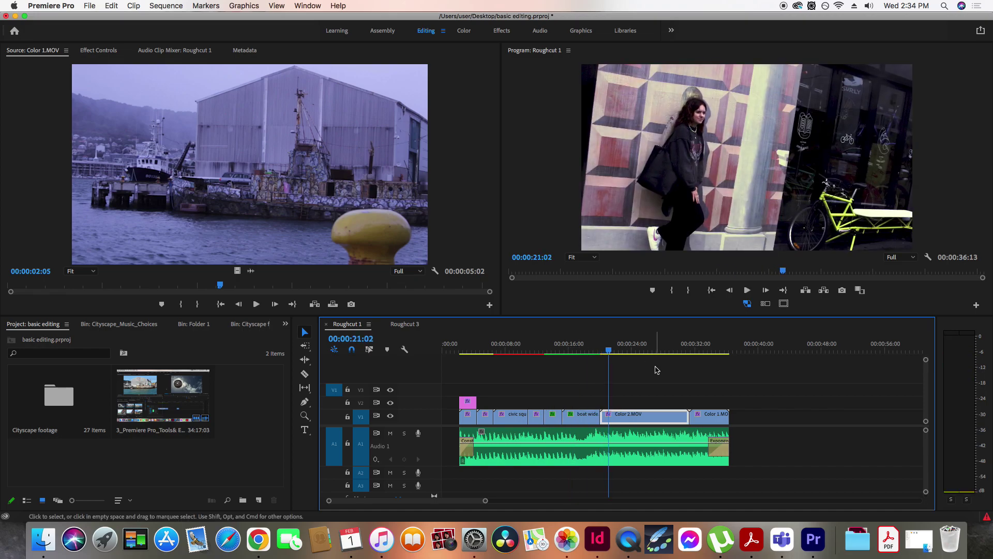
Lower the computer's sound output volume
click(870, 5)
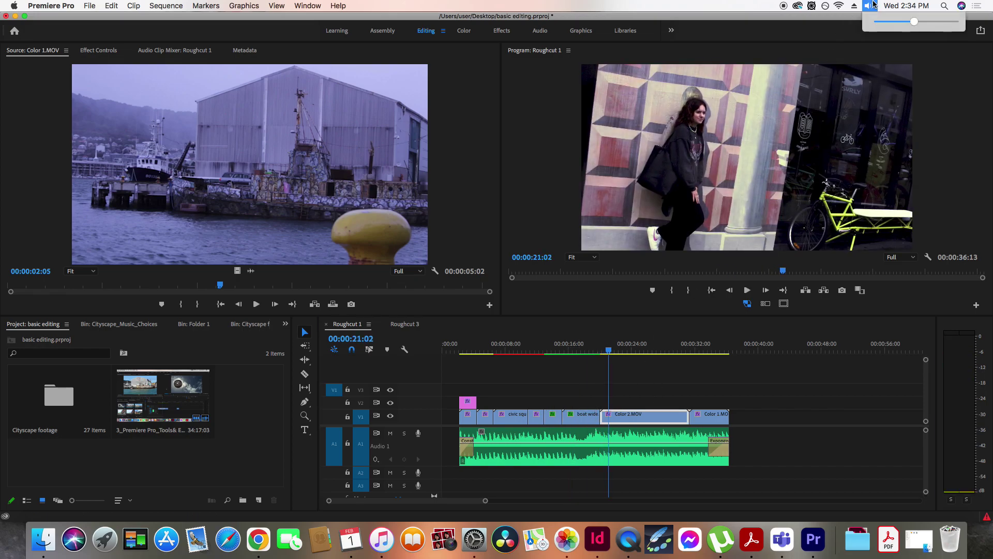
click(897, 28)
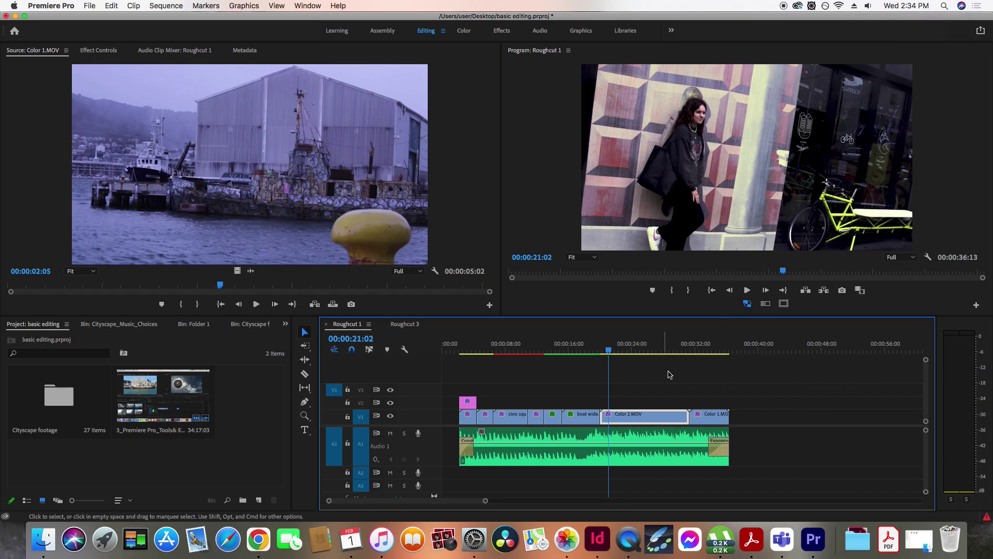
Examine the Wide Shot title over the opening shot at 00:00:03:18
click(639, 351)
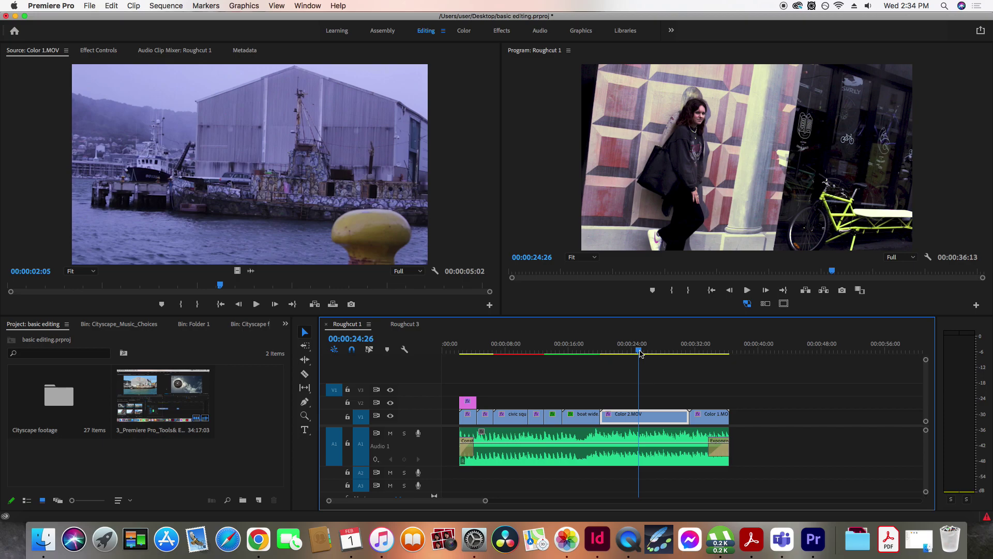
click(477, 352)
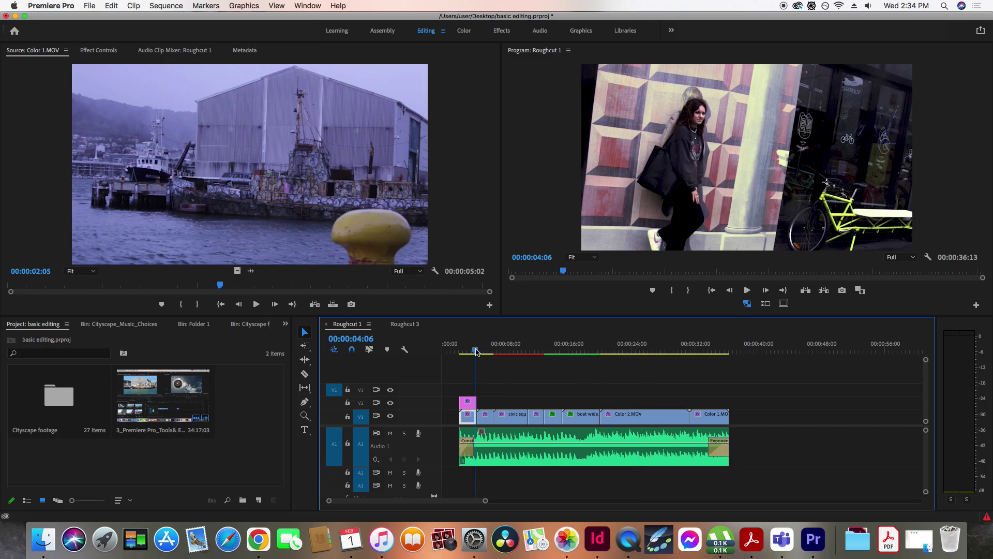
drag(477, 352, 471, 353)
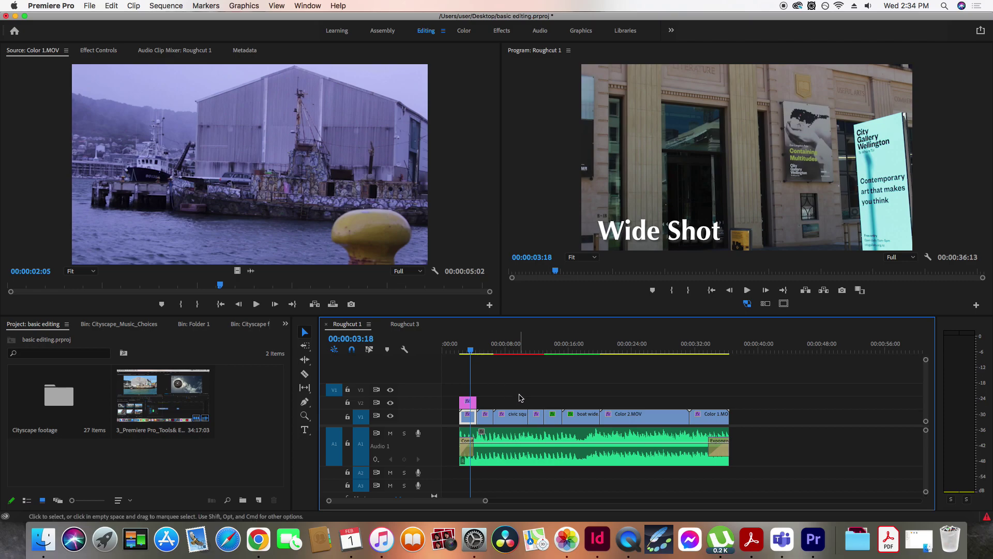
Try shifting all V1 clips after the opening shot about 2 seconds later and placing the Wide Shot title over the gap
click(488, 400)
drag(489, 400, 766, 423)
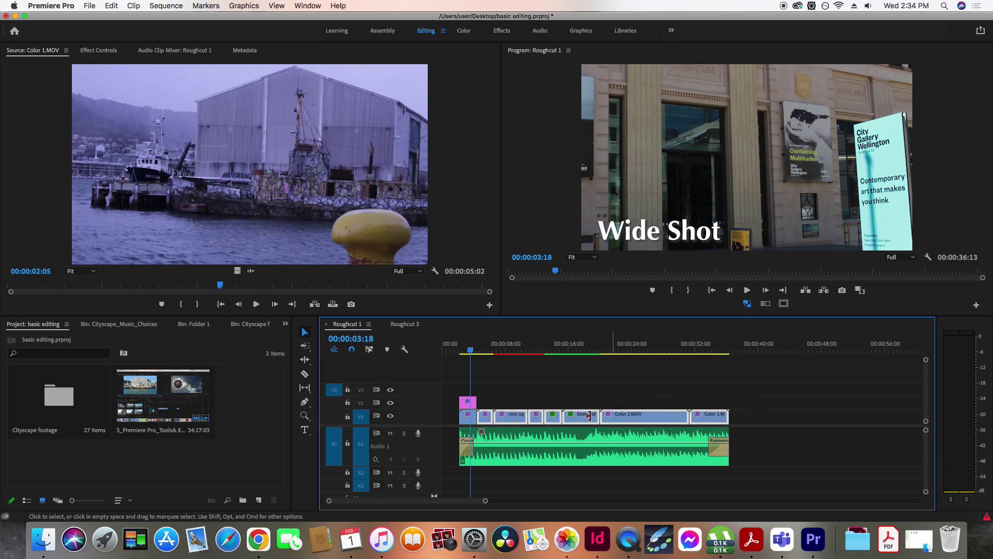
mouse_move(489, 416)
mouse_down()
mouse_move(507, 419)
mouse_move(486, 402)
mouse_up()
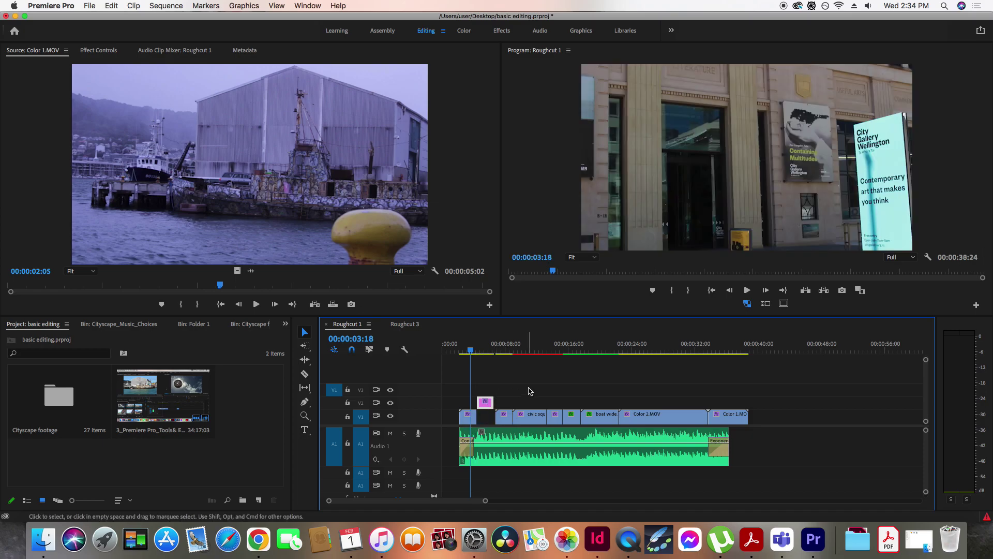
click(482, 351)
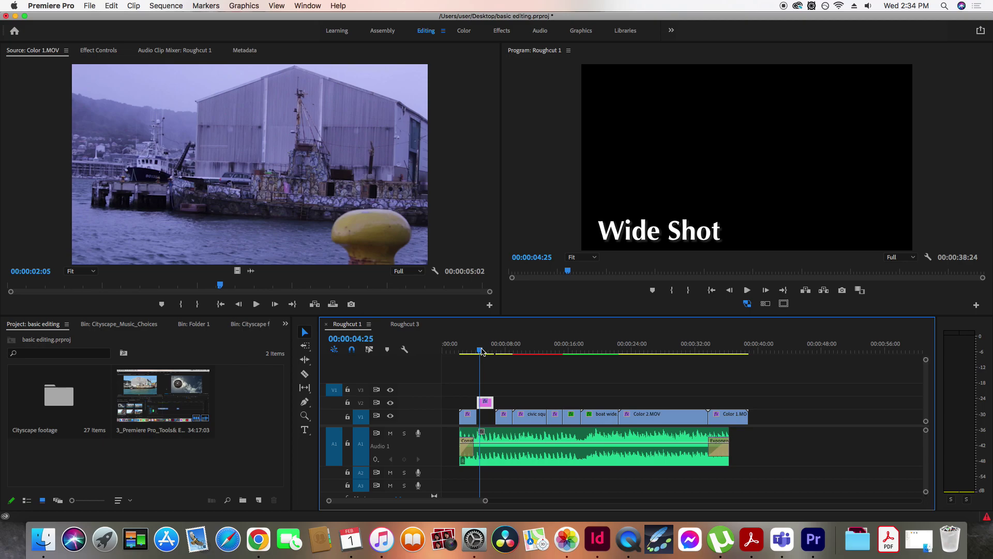
Try the Wide Shot title on black before the opening shot, at the very start of the sequence
drag(486, 403, 451, 403)
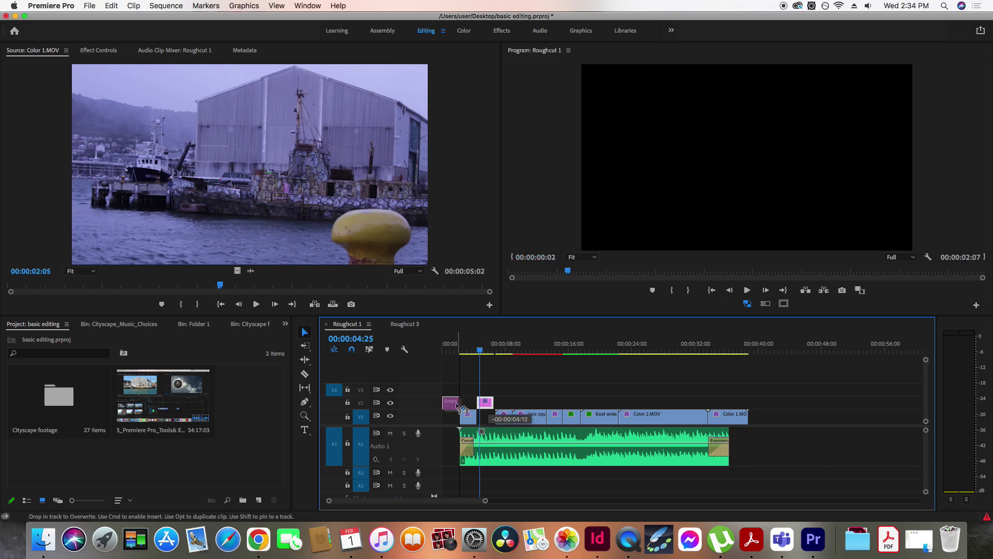
click(452, 352)
drag(452, 353, 460, 353)
drag(500, 398, 756, 422)
drag(682, 425, 597, 372)
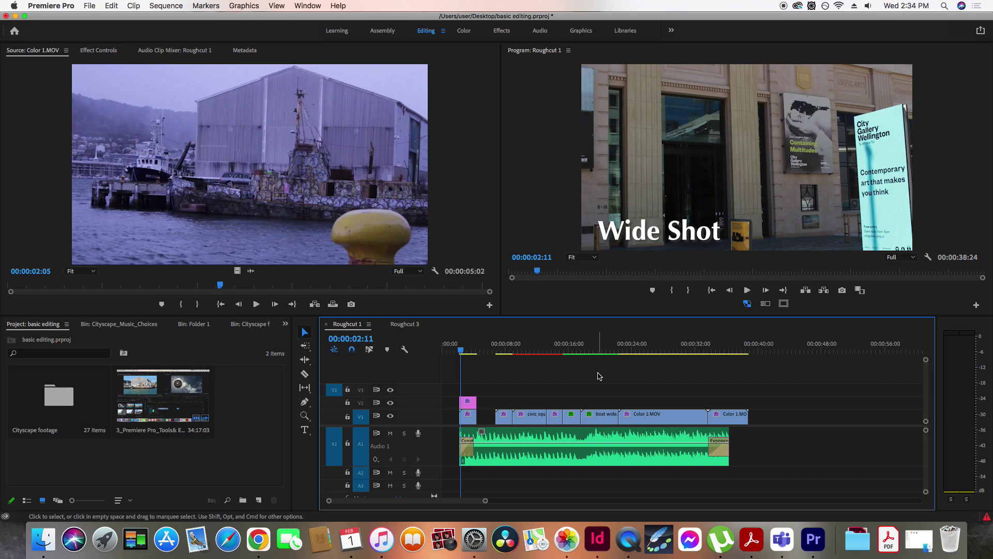
At 00:00:00:18, show the safe margins, create a text box filling the title-safe area and enter "Name"
drag(464, 350, 447, 357)
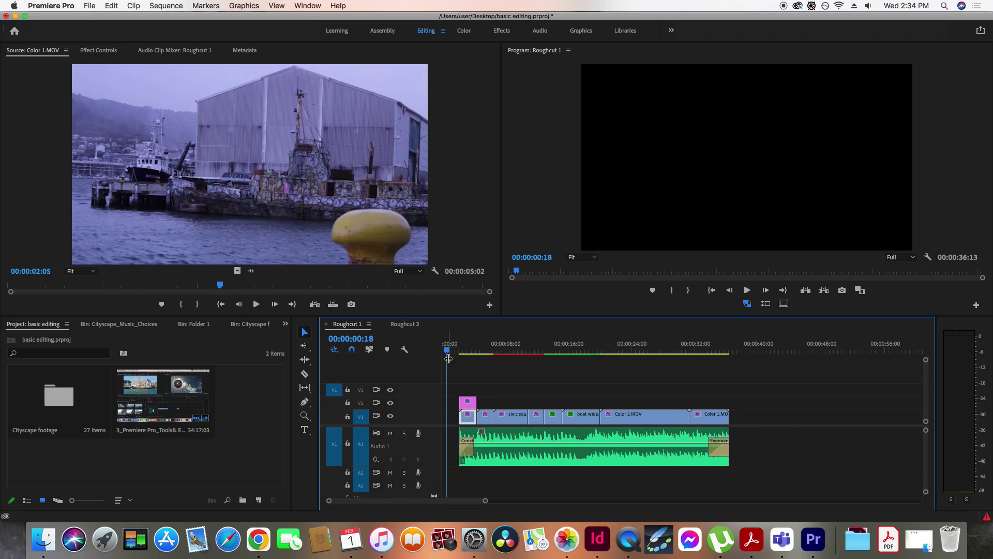
click(304, 432)
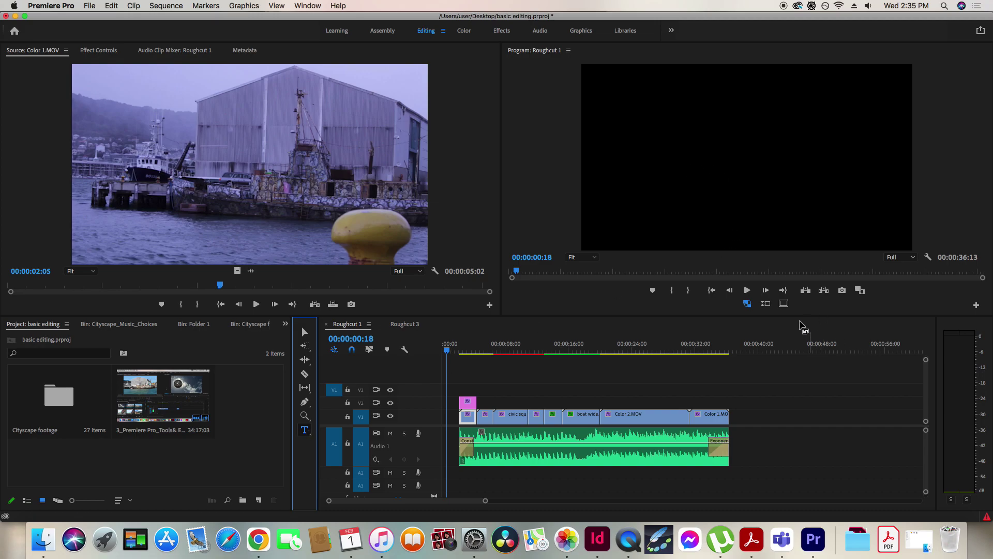
click(784, 305)
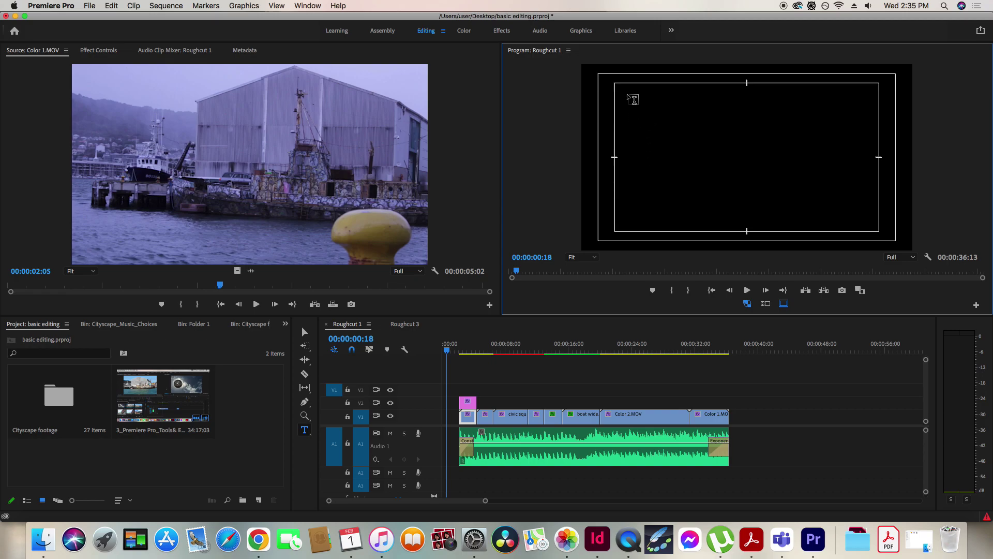
drag(619, 88, 875, 231)
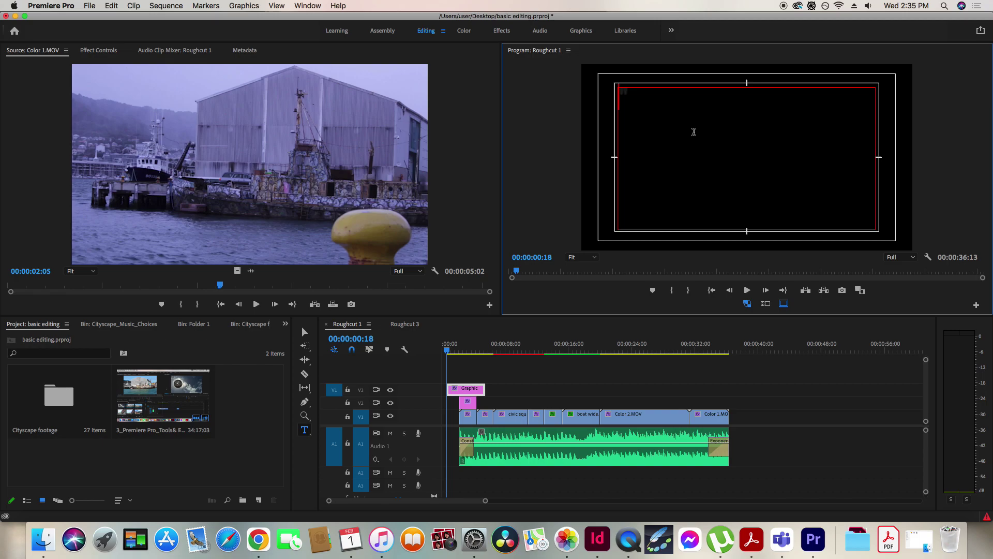
text(Name)
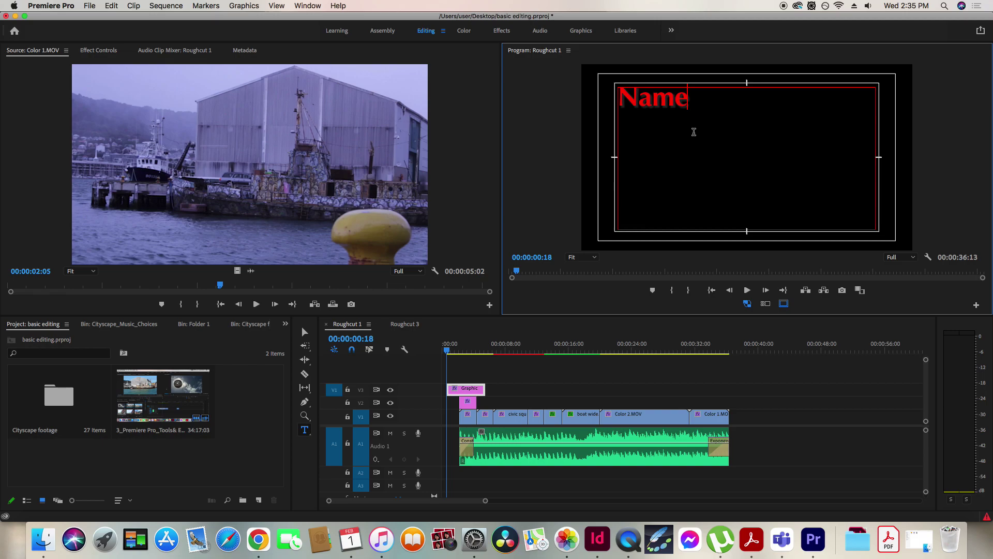
Set the "Name" text to size 100 with a white fill
click(107, 51)
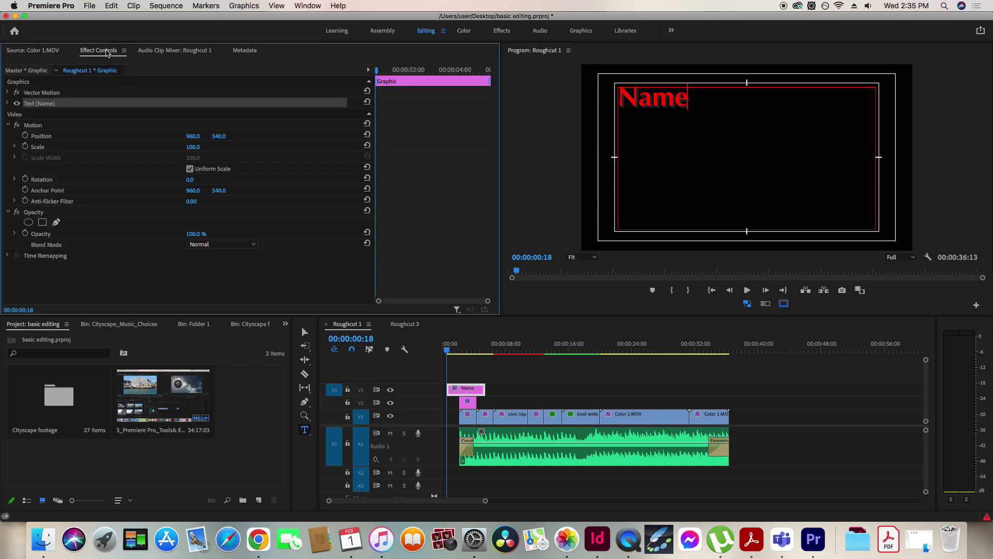
double_click(687, 101)
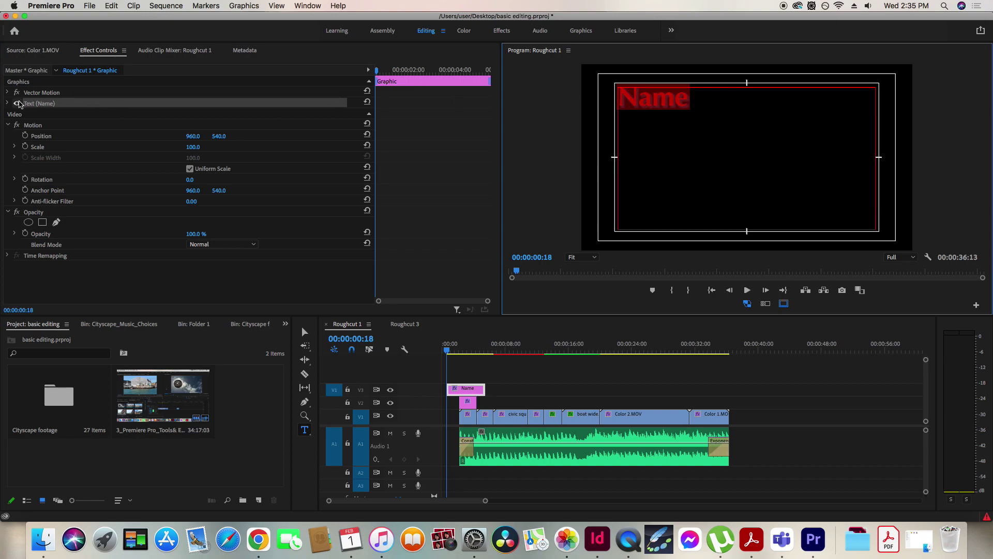
click(8, 104)
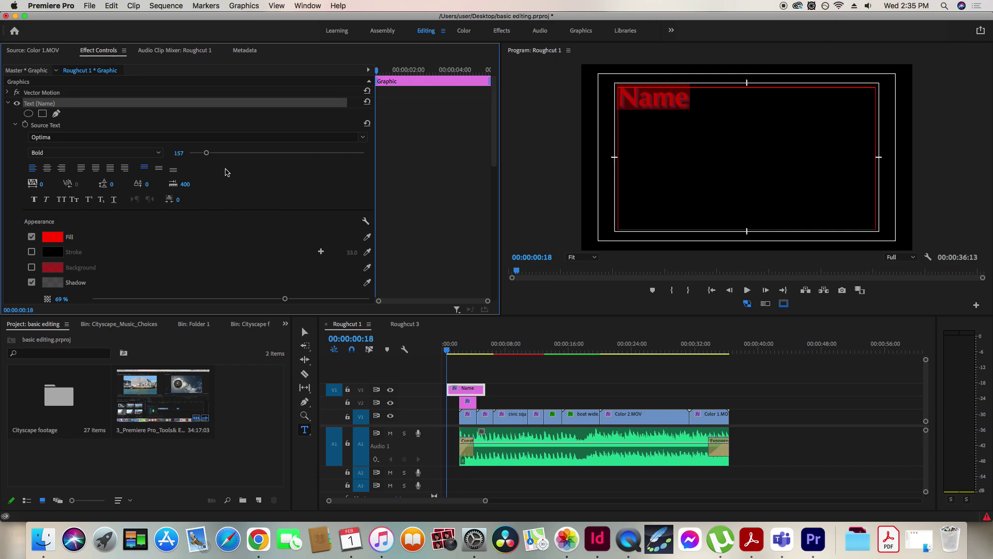
drag(207, 153, 200, 155)
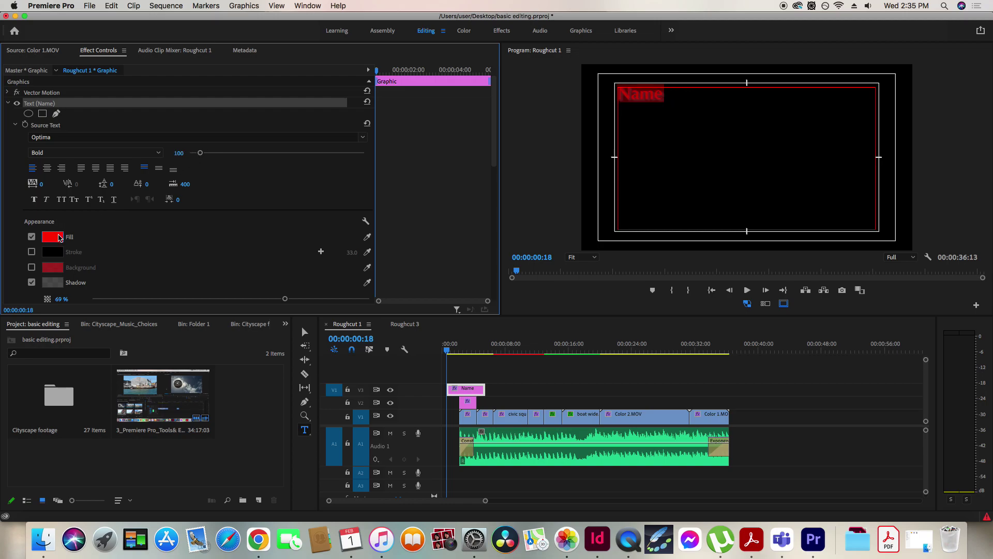
click(59, 237)
drag(267, 266, 217, 273)
click(445, 137)
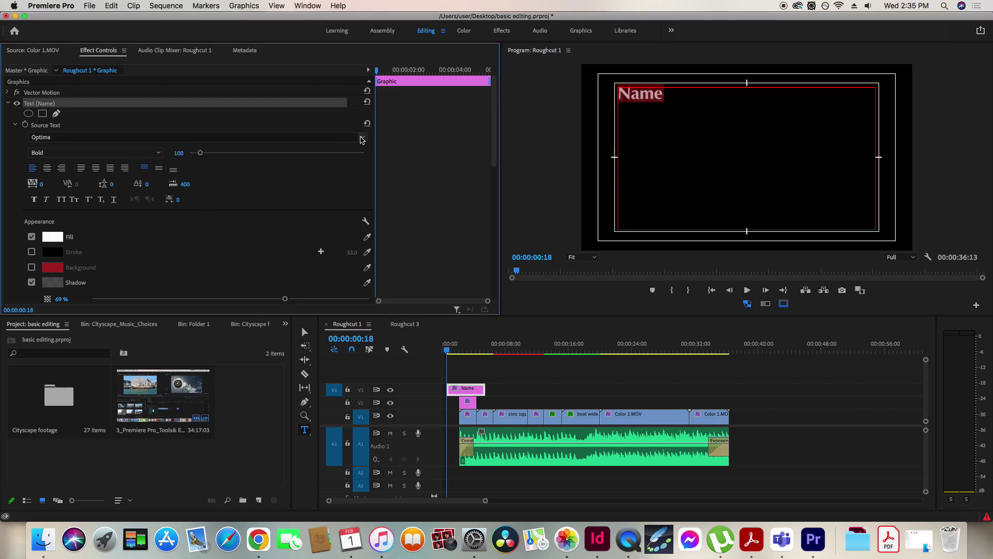
Try the OptimusPrinceps font on the "Name" text
click(362, 137)
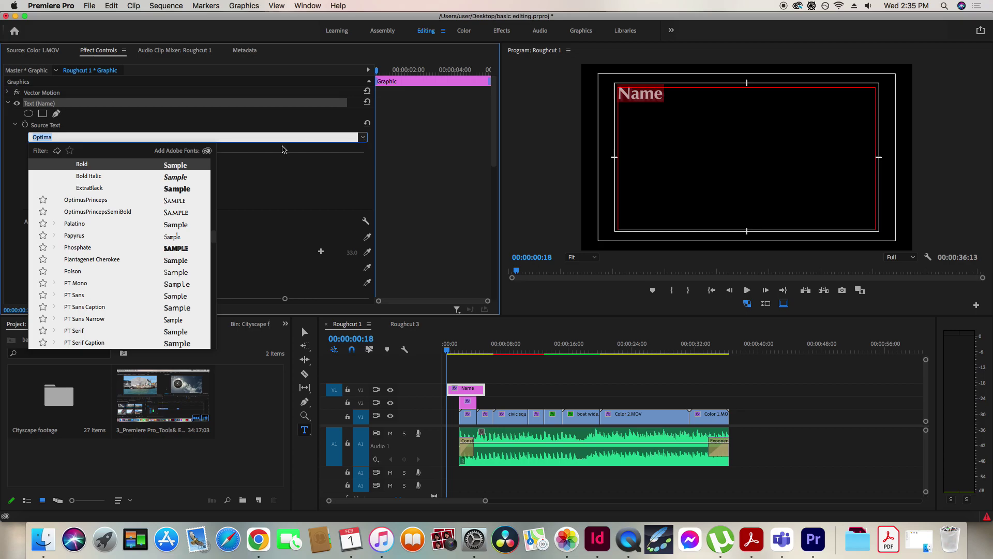
click(93, 201)
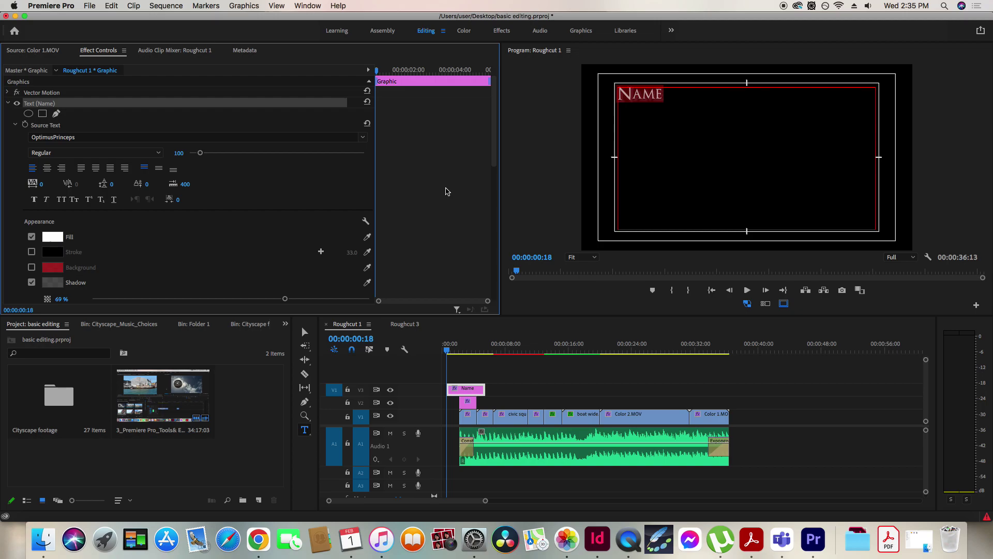
click(676, 96)
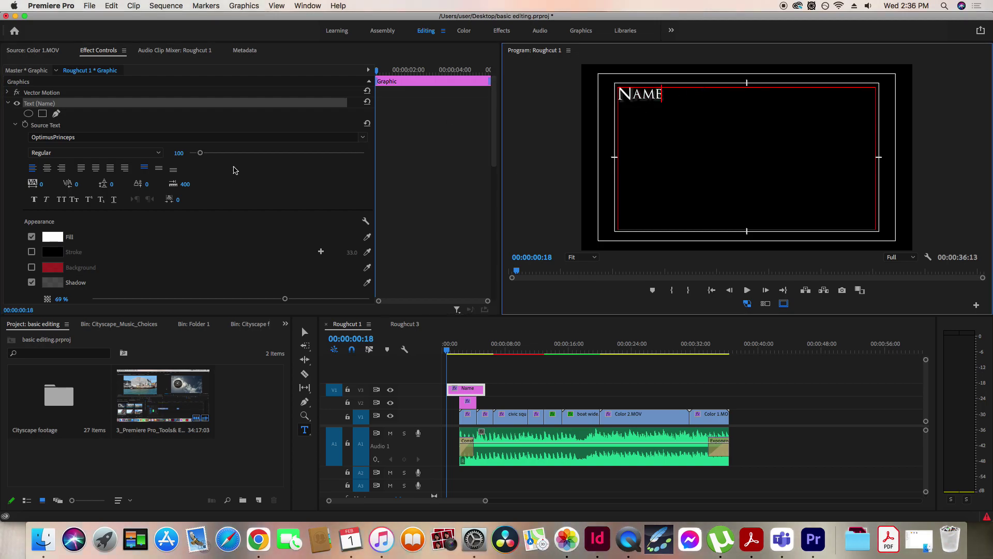
Set the font of the "Name" text to DIN Regular
double_click(655, 98)
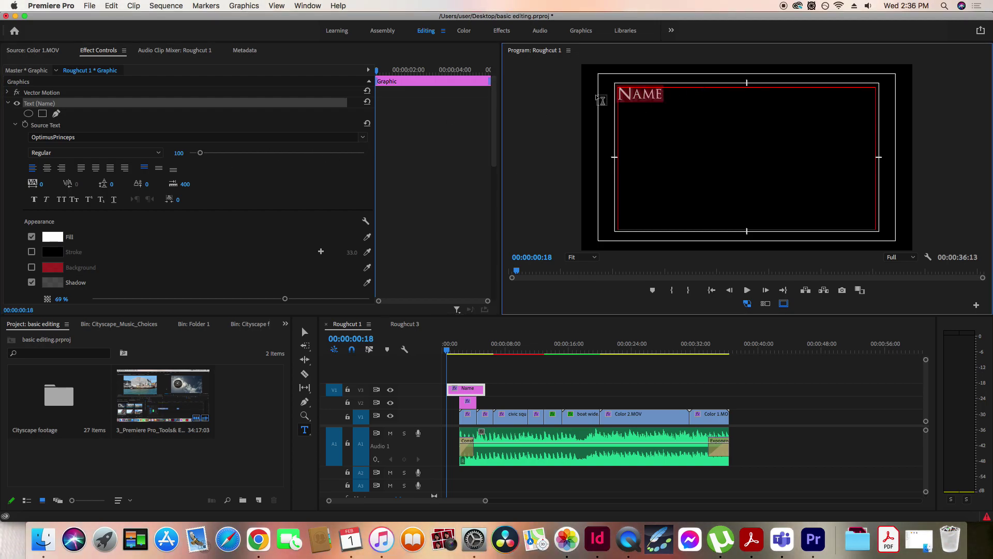
click(362, 137)
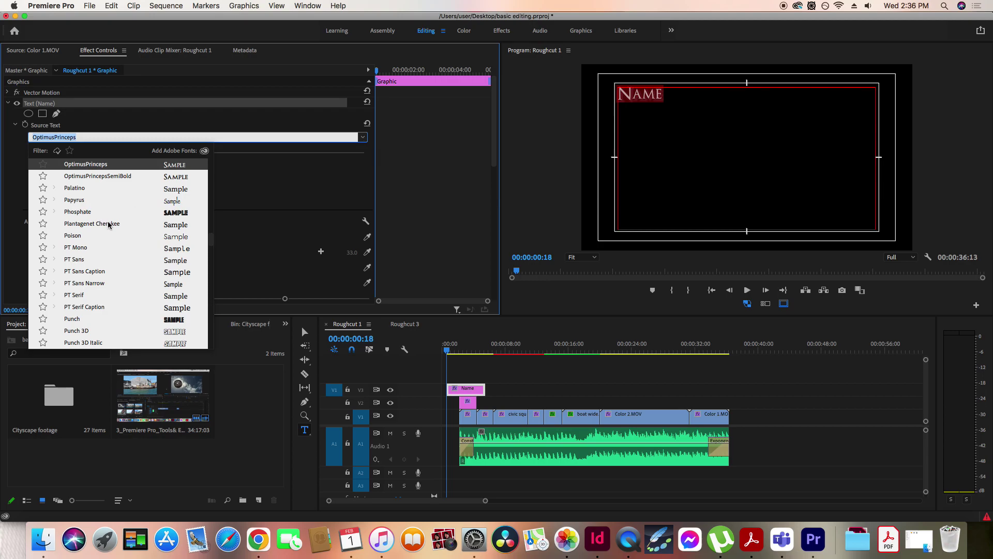
scroll(108, 224, up, 15)
scroll(109, 225, up, 5)
click(81, 284)
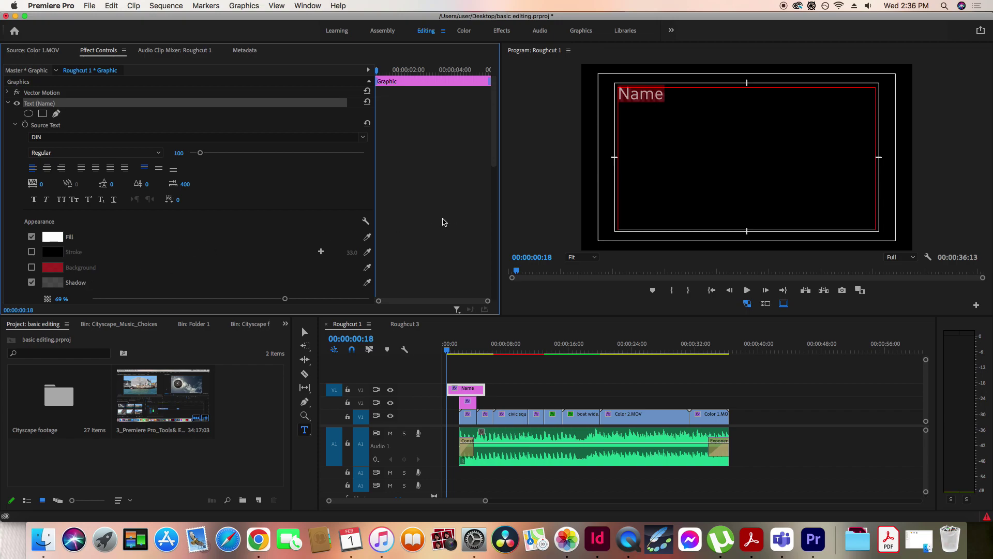
Complete the title's first line as "Name:" followed by the person's full name
click(665, 94)
text(: A)
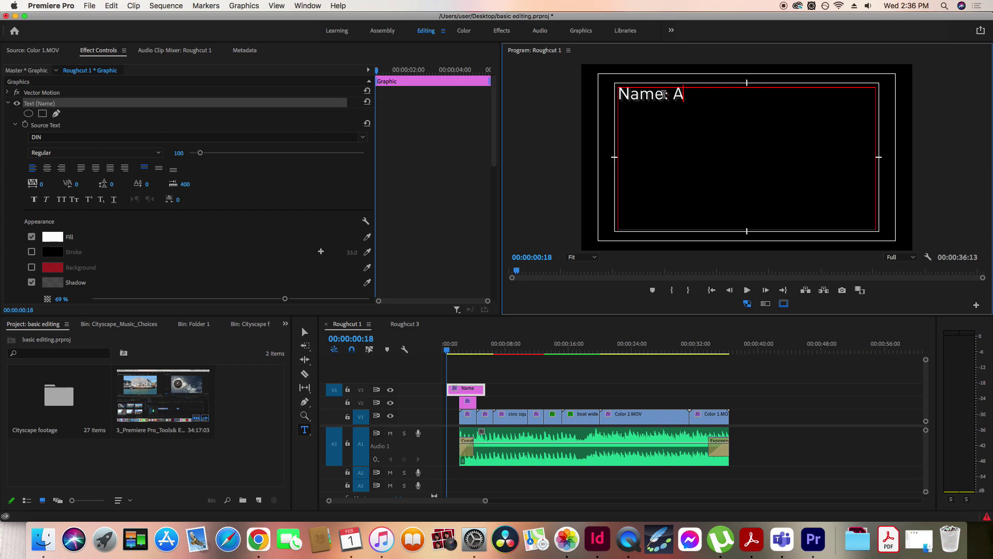
text(idan Dickens)
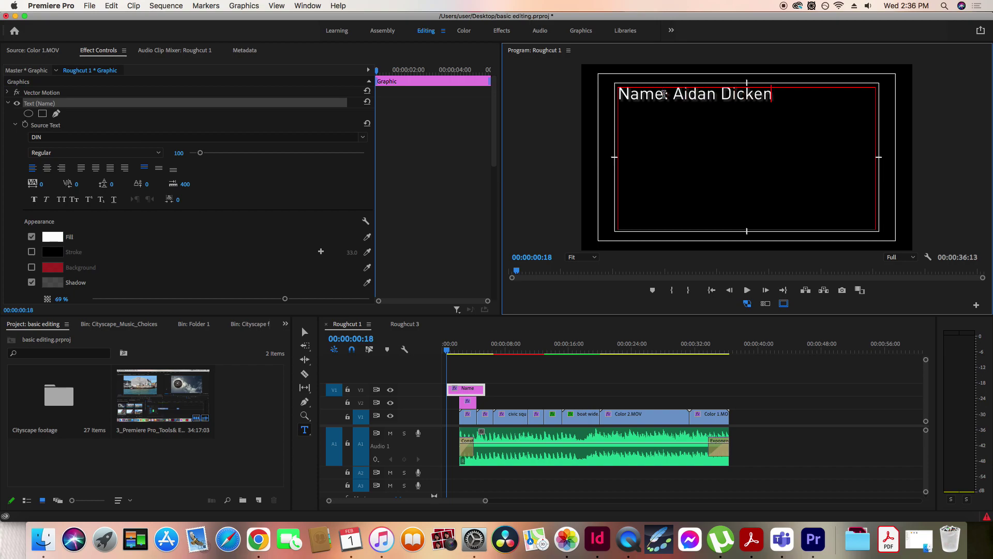
Add a second line to the title text reading "Project: Shot types"
key(Return)
text(Proje)
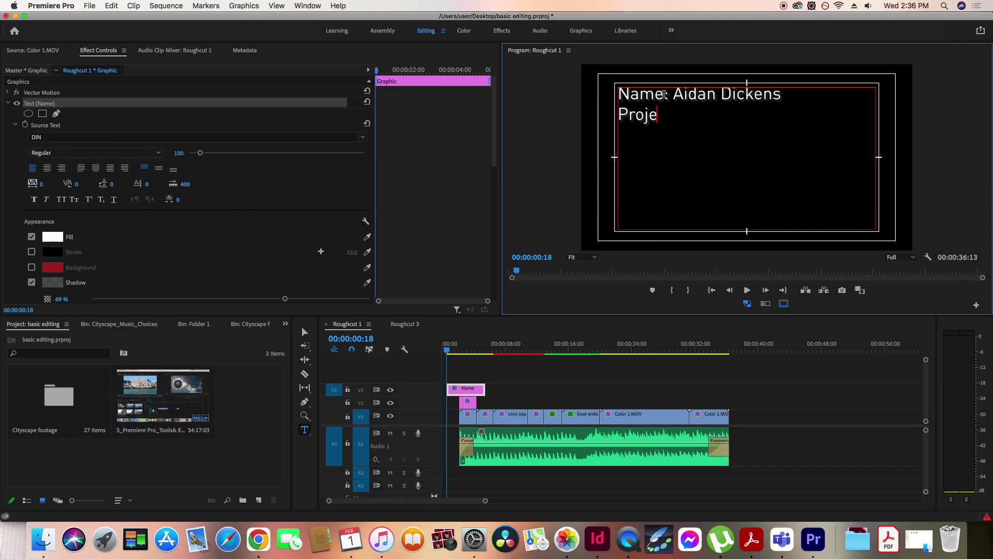
text(ct: Cityscape)
key(BackSpace)
key(BackSpace)
key(BackSpace)
key(BackSpace)
key(BackSpace)
key(BackSpace)
key(BackSpace)
key(BackSpace)
key(BackSpace)
text(Shot types )
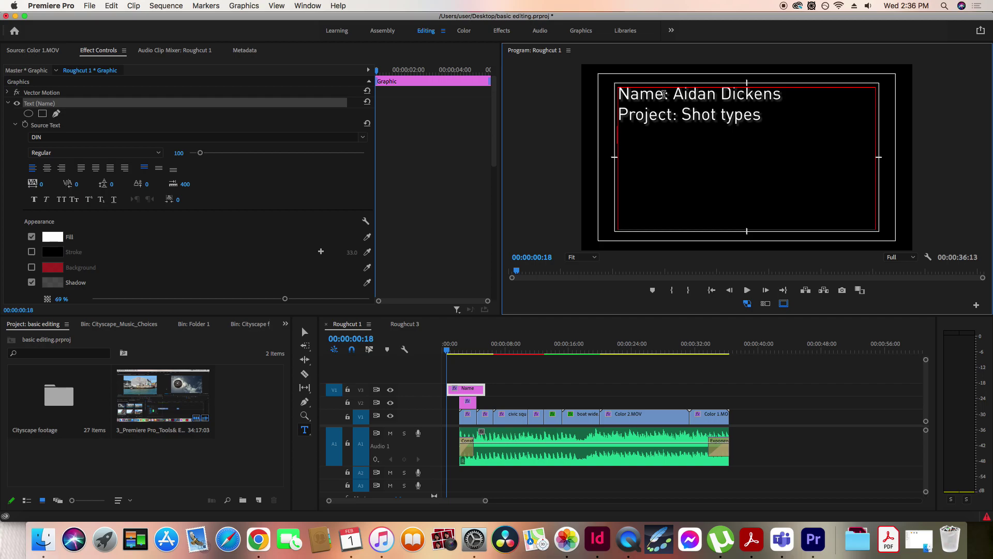
Add a third line to the title text reading "Duration: 1 minutes"
text(Duration)
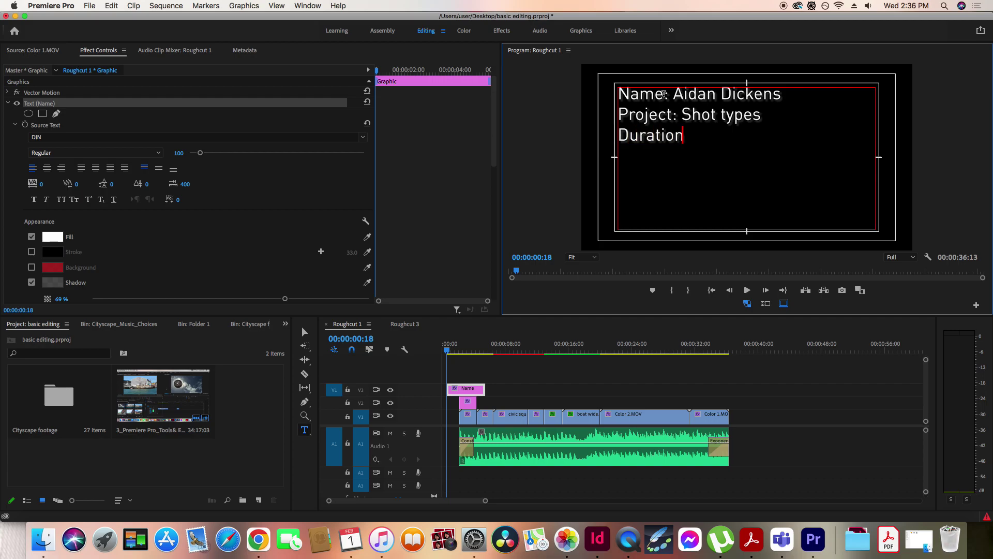
key(BackSpace)
text(: 1 minu)
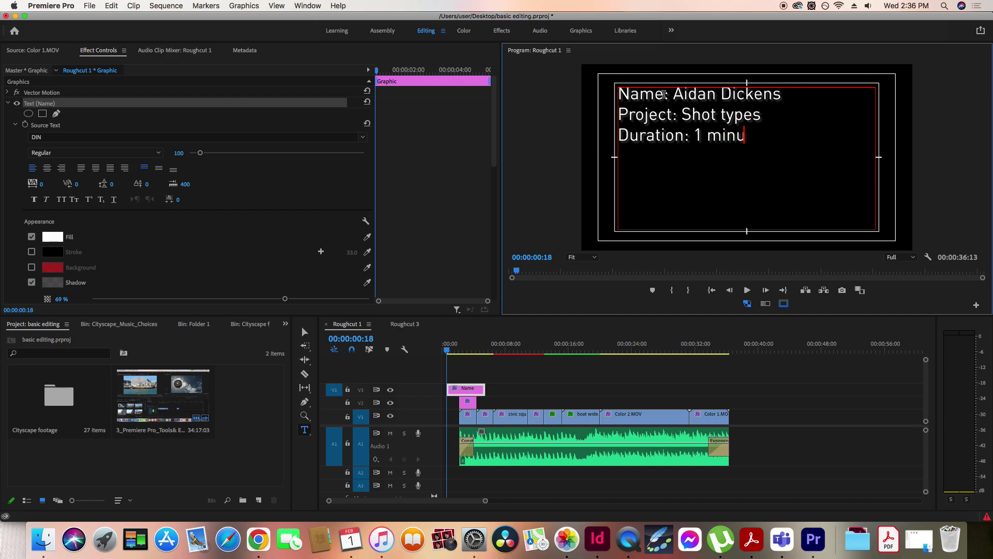
text(tes)
Insert the line "Class: 2303-WGN-FCC-A" between the Project and Duration lines of the title text
key(Up)
key(Return)
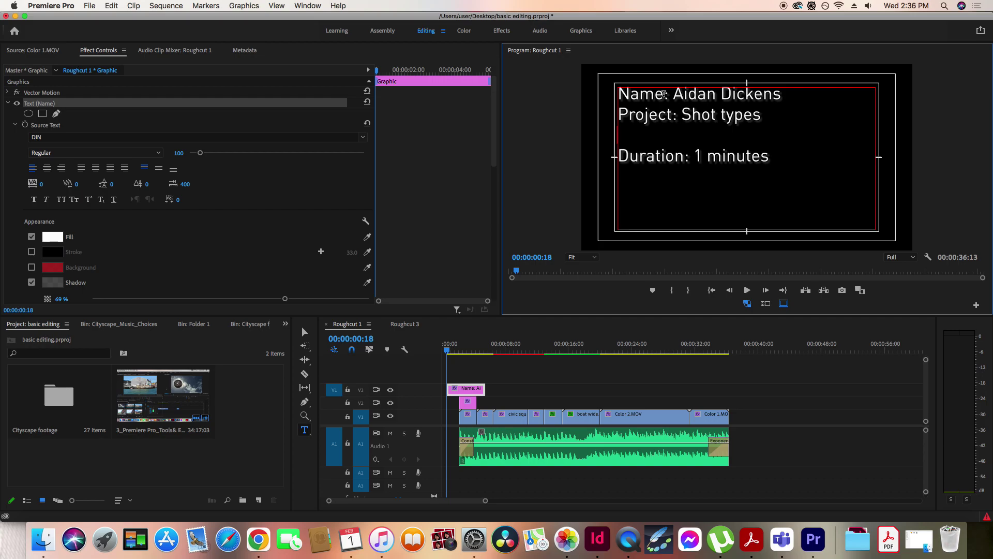
text(Class:)
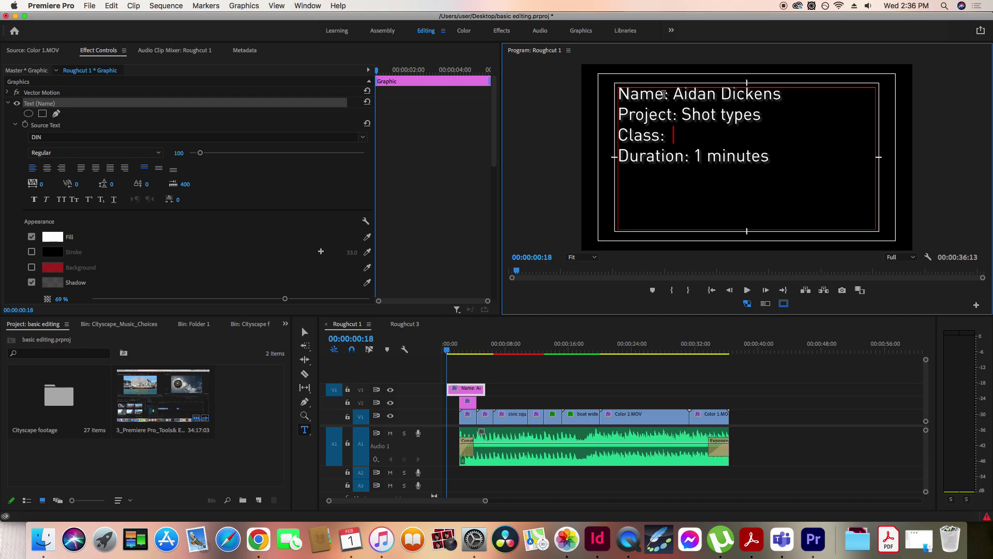
text(  23-)
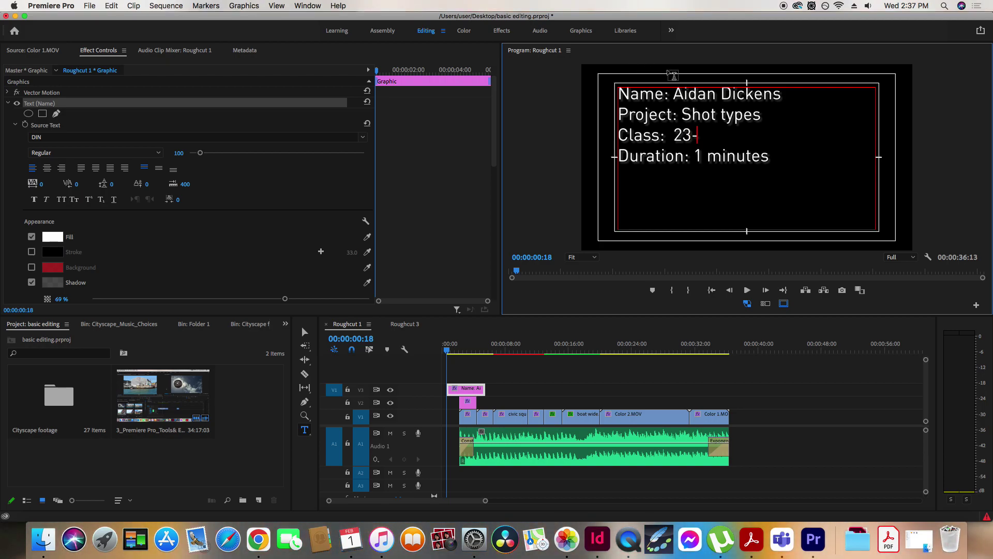
text(F)
click(792, 544)
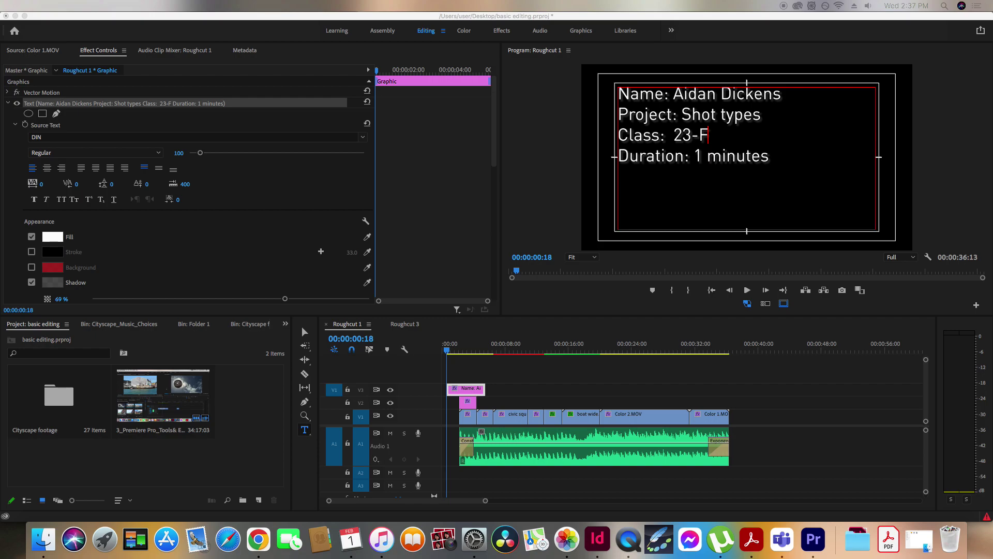
click(725, 136)
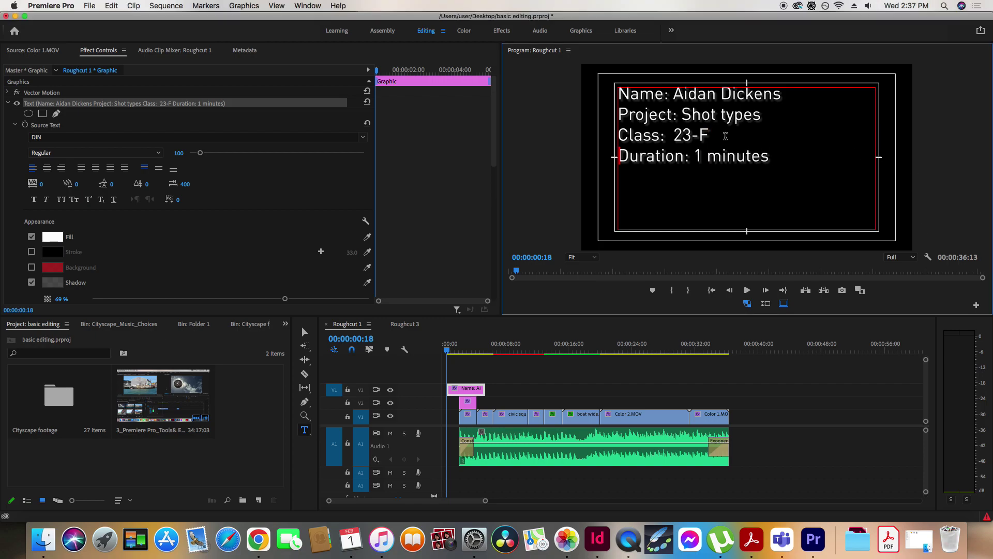
key(BackSpace)
key(BackSpace)
text(03-WG)
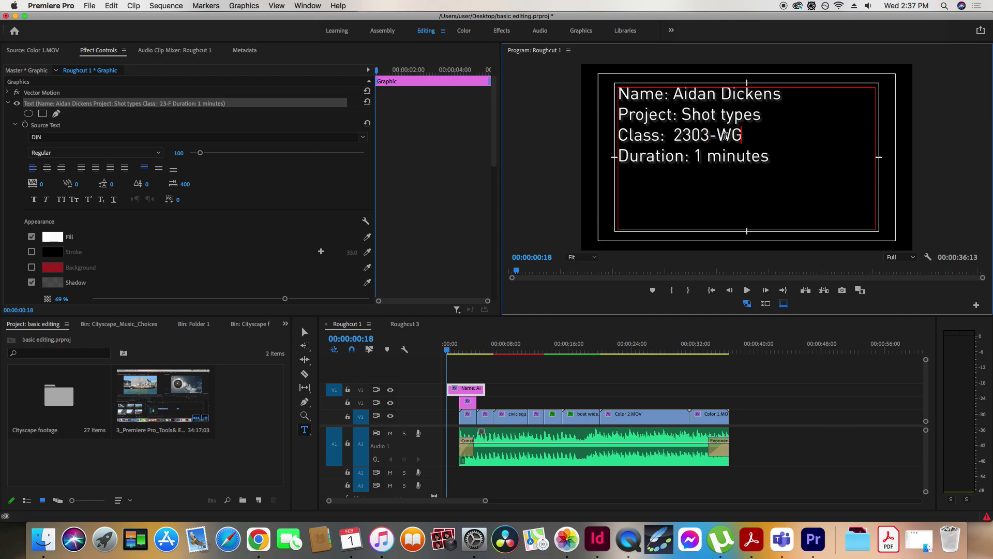
text(N-FCC-A)
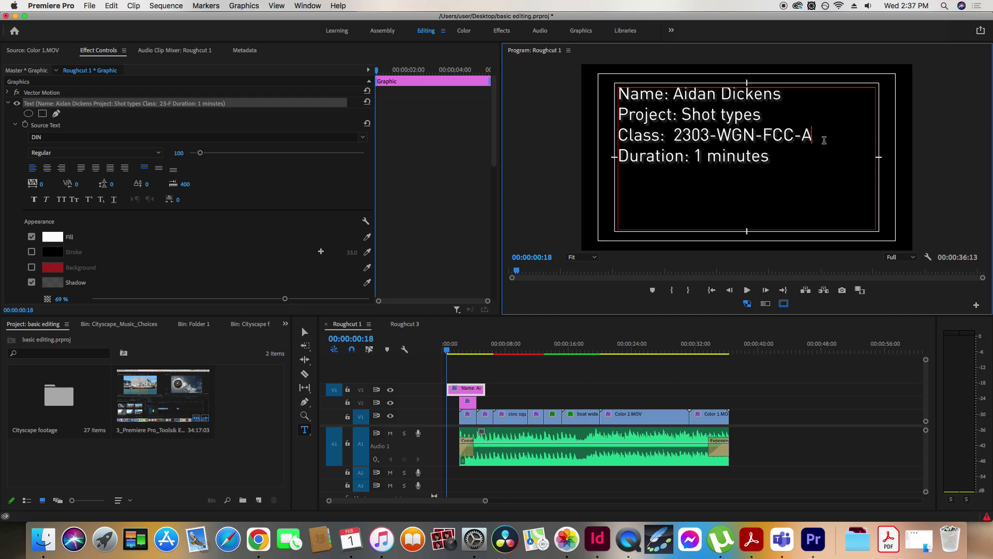
Move the Class line so that it sits directly below the Name line, leaving no blank lines
drag(813, 137, 622, 136)
key(cmd+c)
key(BackSpace)
key(BackSpace)
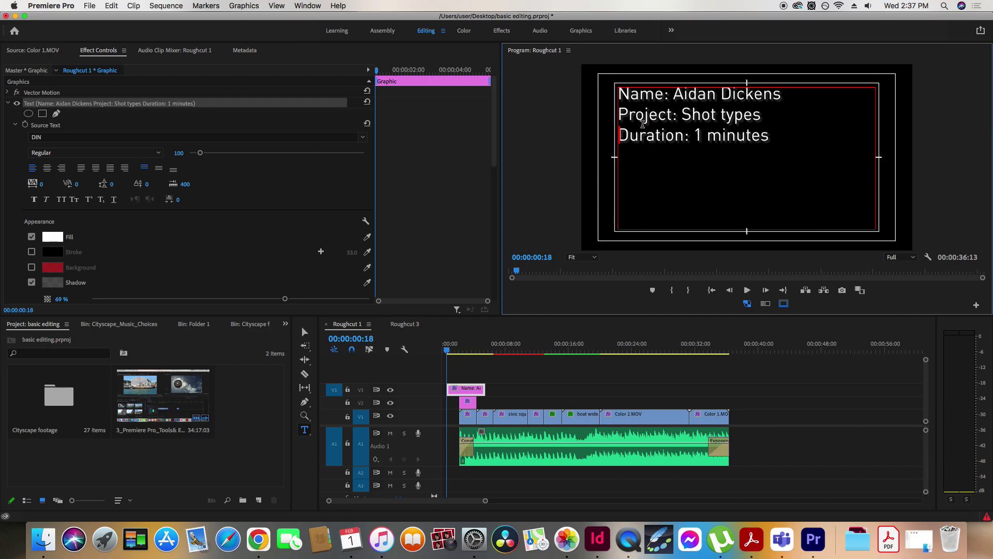
click(620, 115)
key(Return)
key(Return)
key(Up)
key(cmd+v)
key(Up)
key(Up)
key(Up)
key(Down)
key(Down)
key(BackSpace)
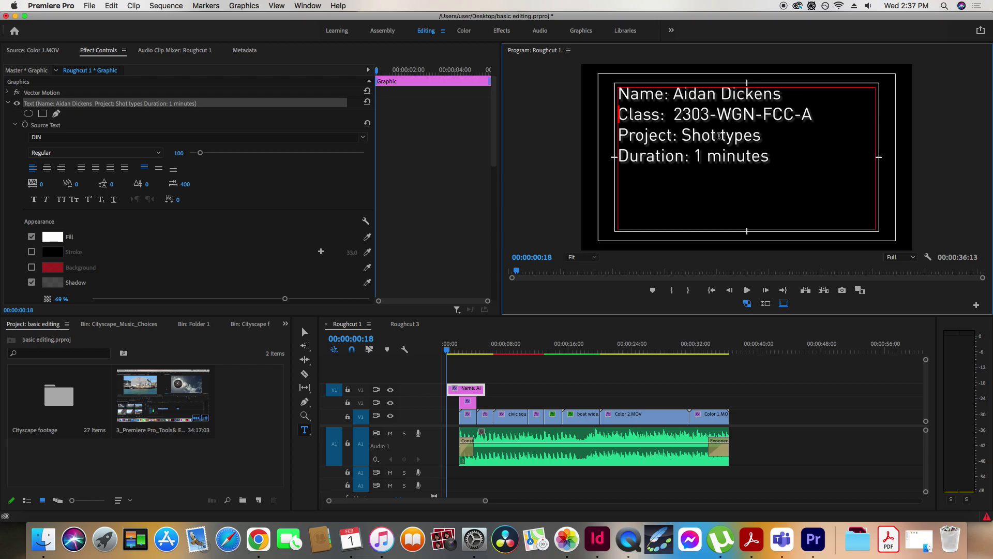
Add a last line reading "Aspect: 1920 x 1080" to the title text and finish text editing
click(771, 158)
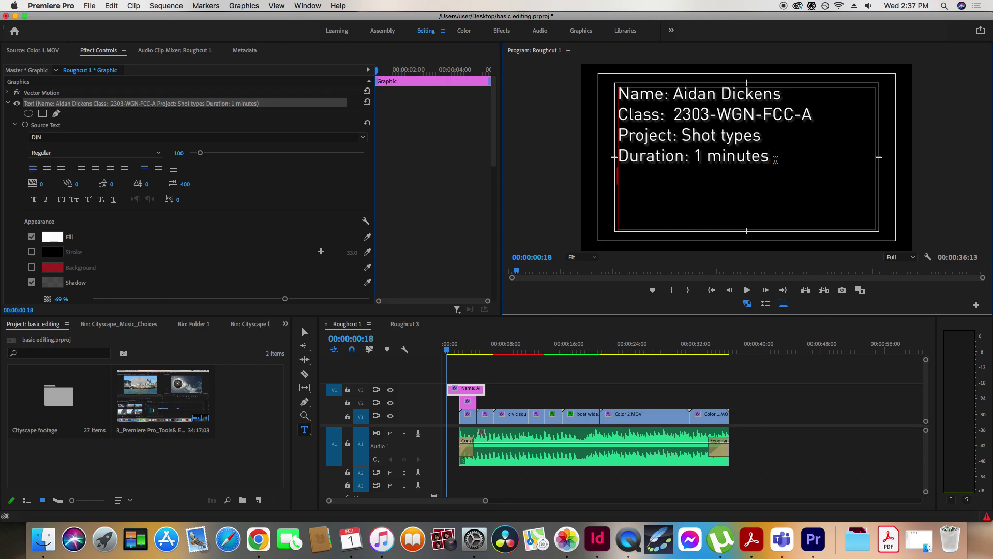
text(Aspect)
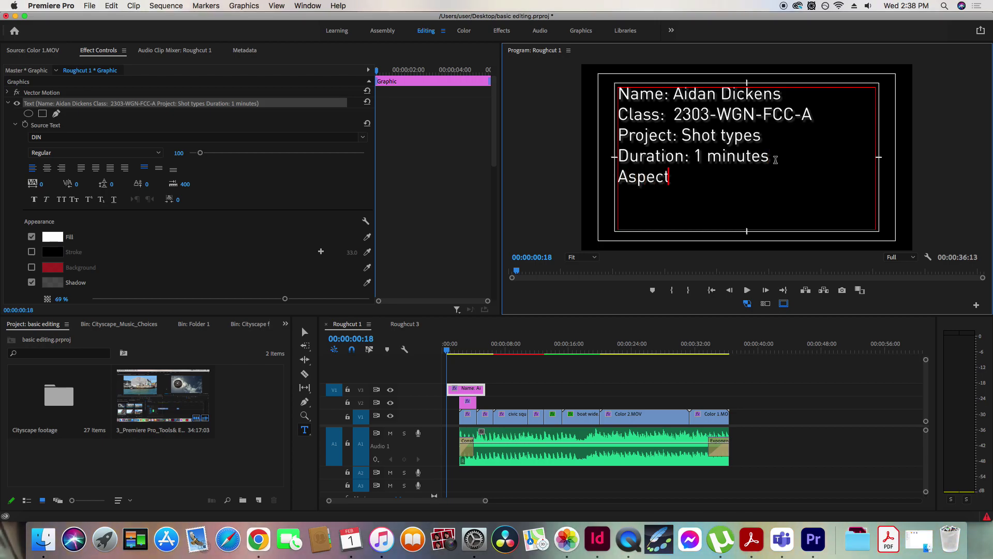
text(: 1920)
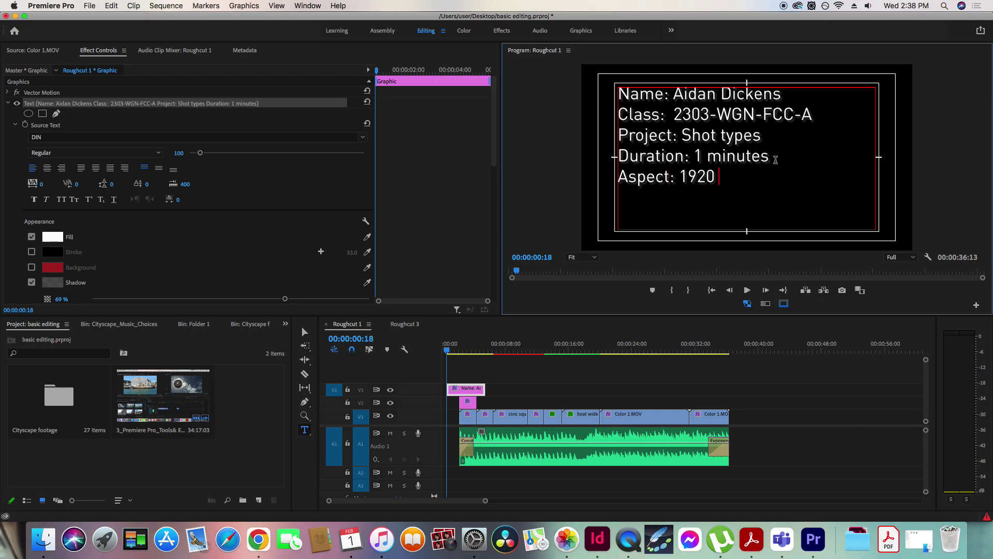
text( x 1080)
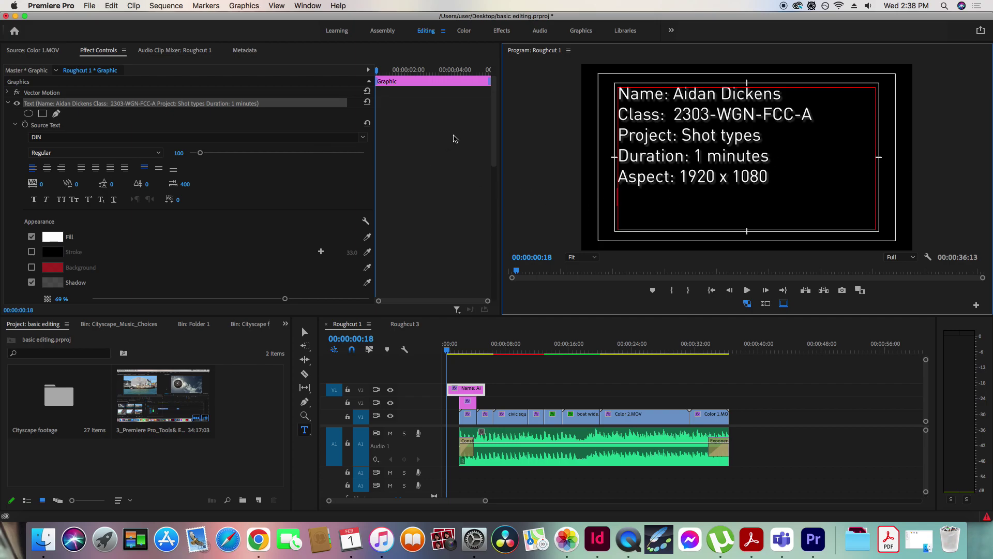
click(304, 332)
click(732, 181)
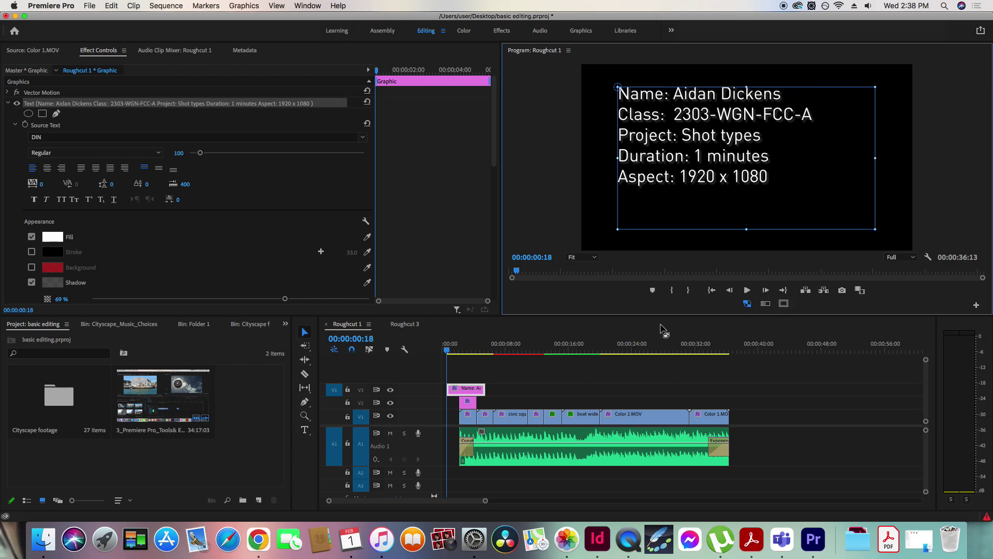
Move the title graphic to track V1 at the start of the sequence and play the opening
drag(460, 393, 450, 415)
click(445, 351)
key(space)
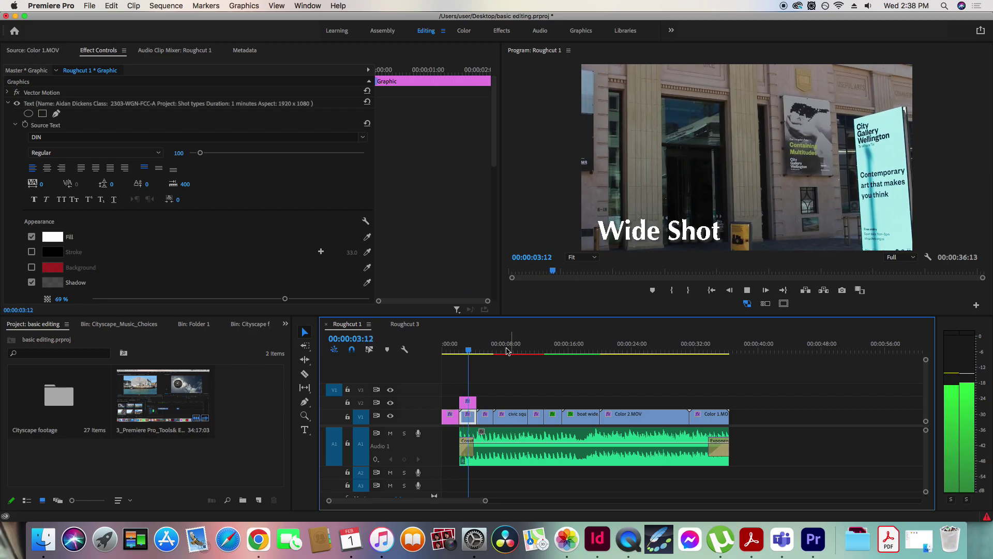
click(444, 352)
Shift all clips after the title about 4 seconds later and extend the title graphic to 00:00:05:03
drag(464, 385, 607, 441)
key(space)
drag(451, 354, 484, 354)
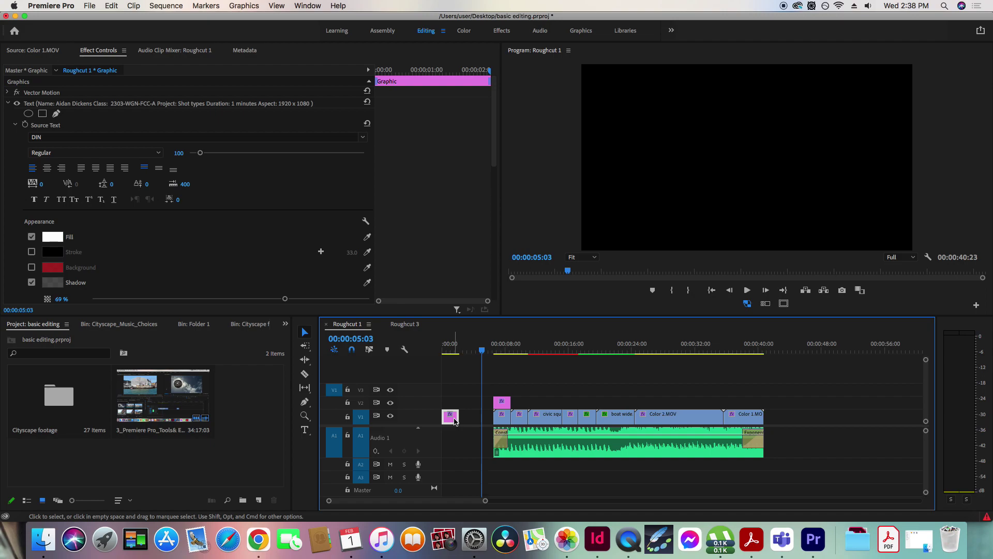
drag(459, 417, 482, 417)
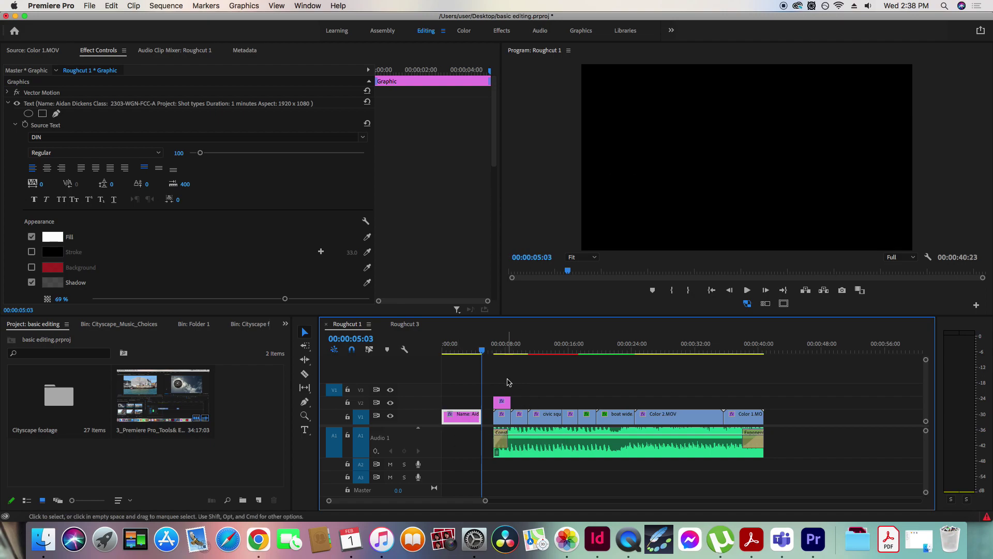
Select all clips following the title across the tracks and move them back against the title graphic's end
click(305, 345)
click(357, 345)
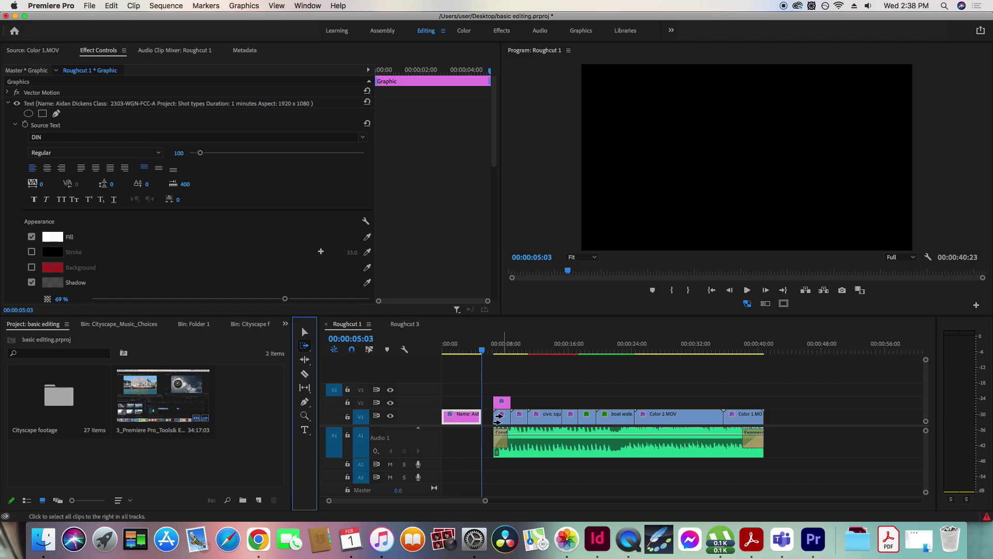
click(499, 419)
key(v)
drag(505, 419, 491, 419)
Play the opening from the start and raise the title graphic to track V2
click(444, 352)
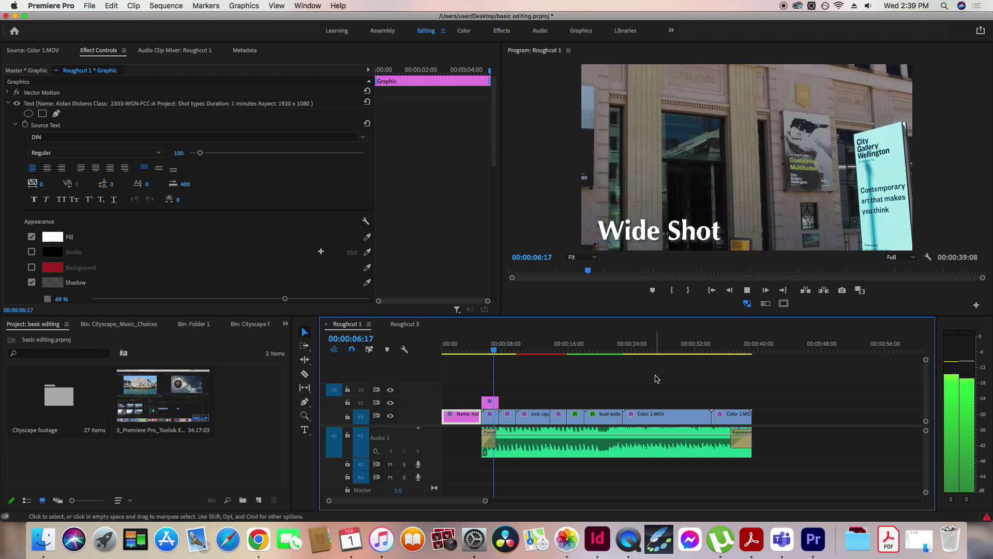
drag(500, 351, 460, 353)
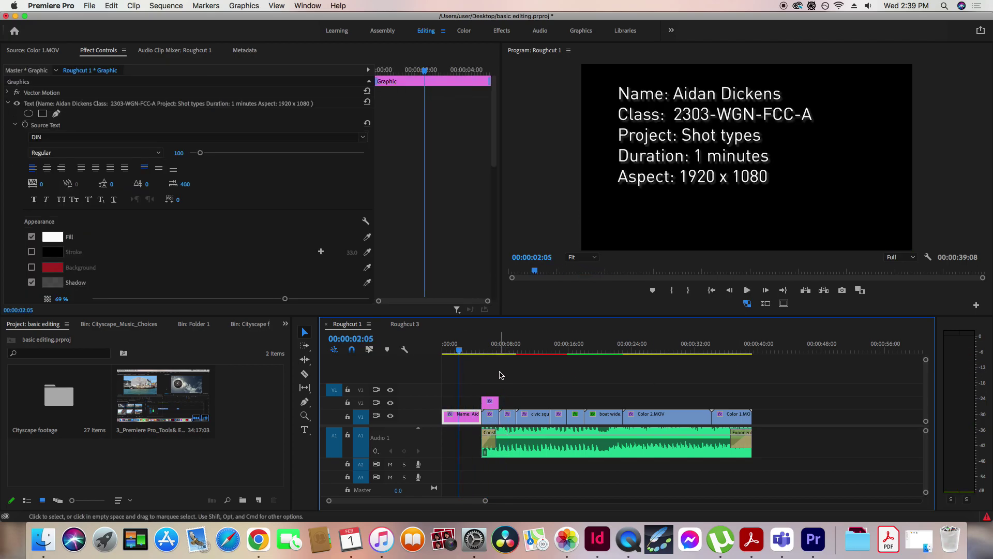
drag(465, 416, 464, 402)
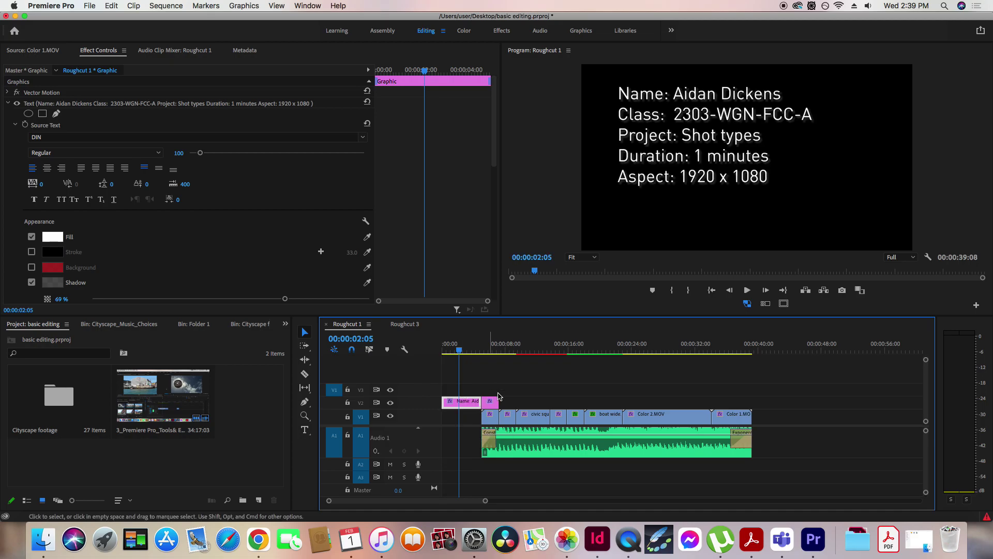
Create a 1920 x 1080 Bars and Tone clip and place it on track V1 beneath the title graphic
click(87, 6)
mouse_move(90, 19)
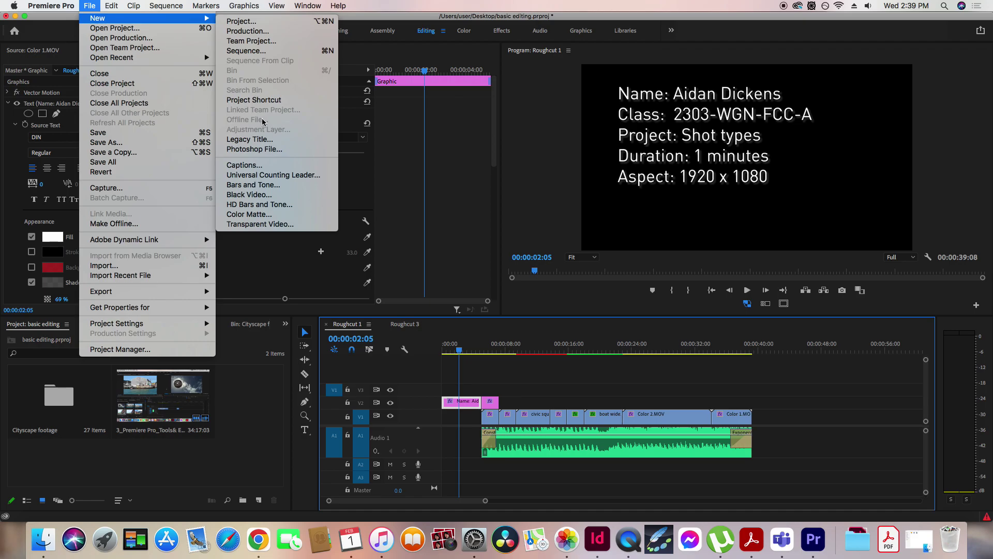
click(256, 186)
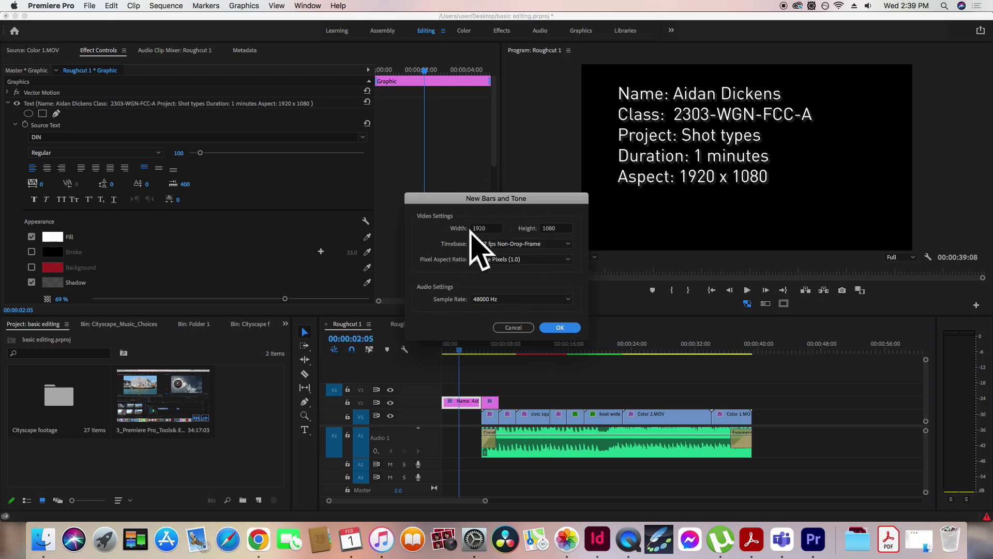
click(564, 330)
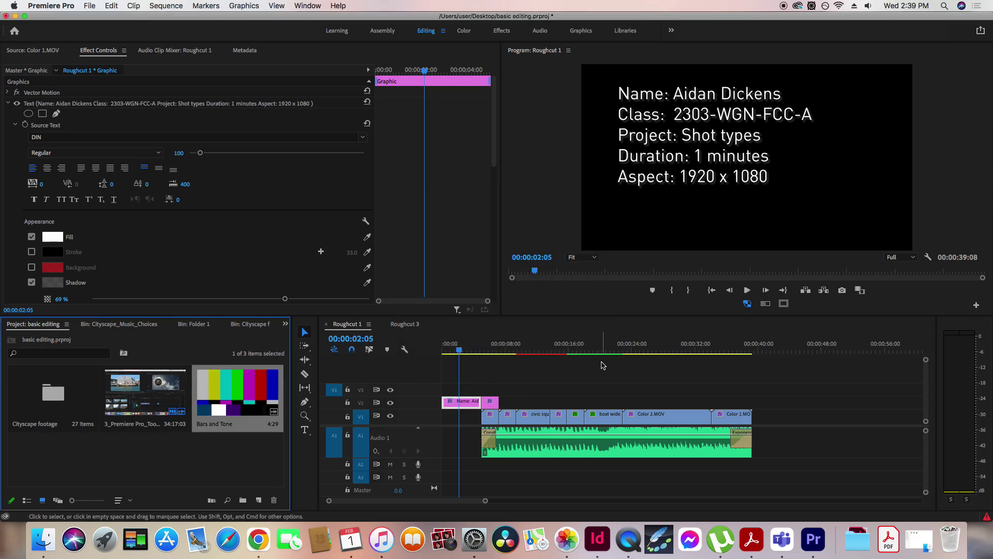
drag(231, 390, 414, 422)
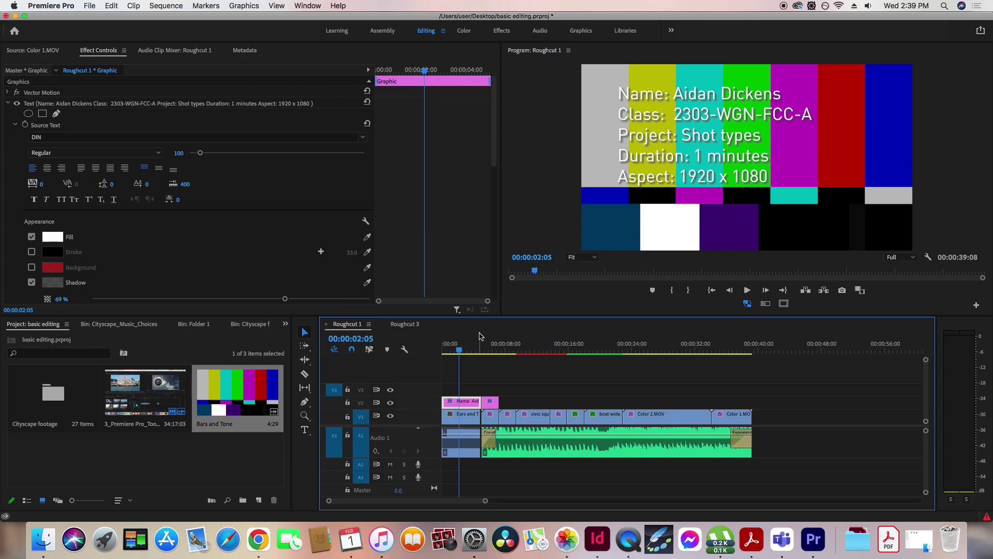
Play the opening from the start to check the title over the bars and tone, and select the Bars and Tone clip
drag(459, 352, 443, 355)
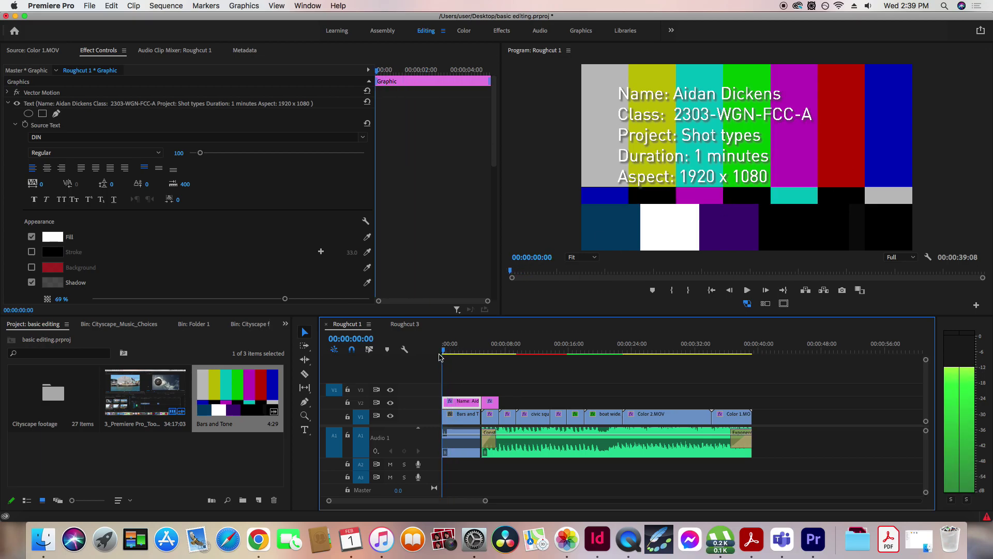
click(520, 370)
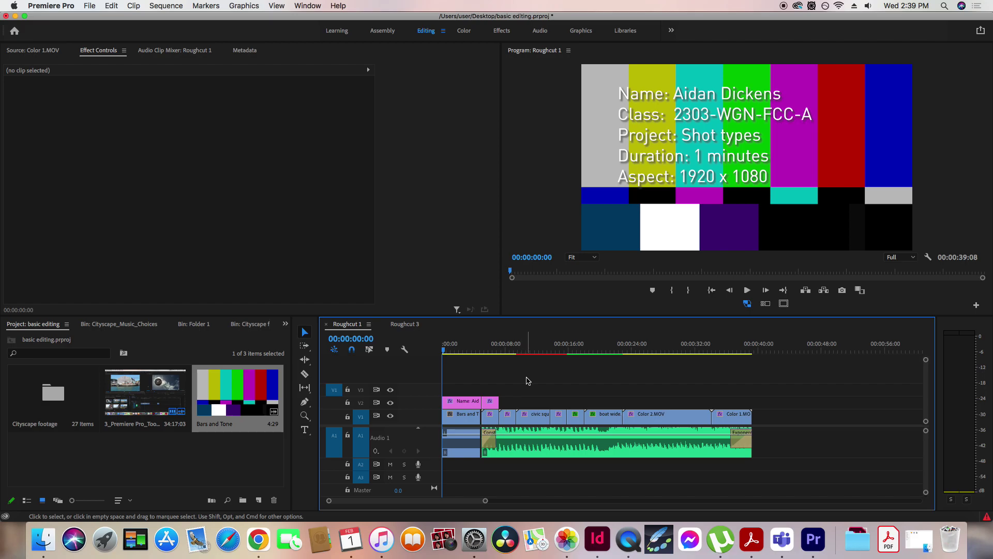
key(space)
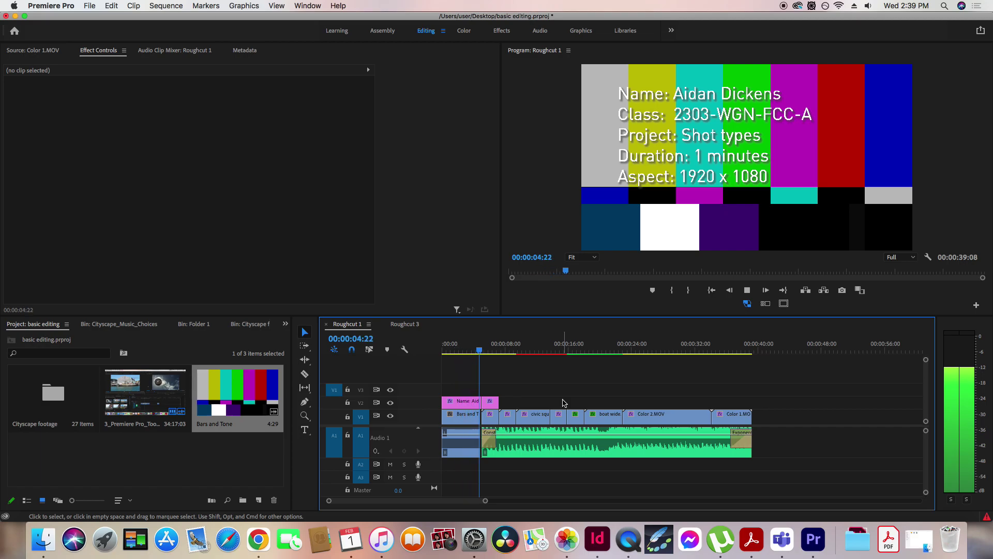
click(463, 414)
click(477, 351)
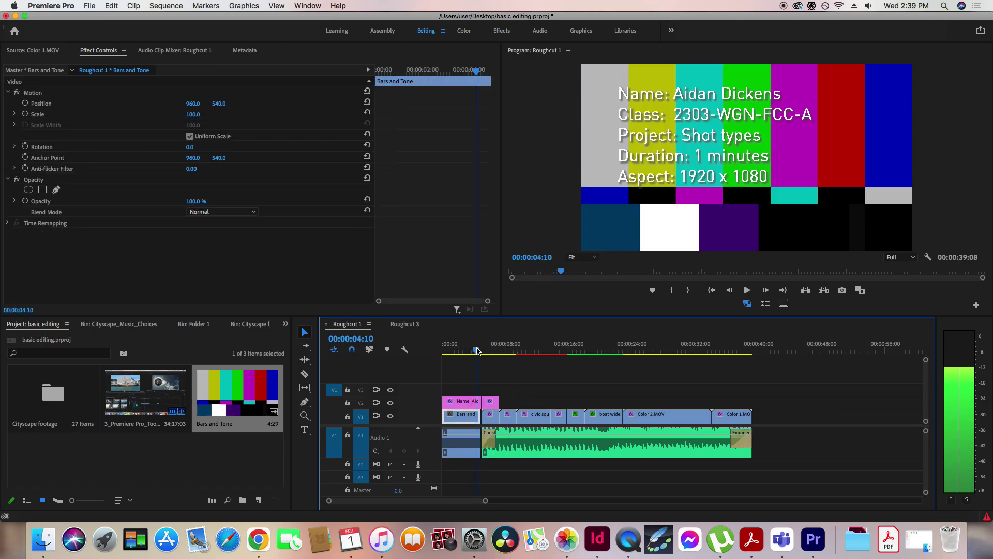
Replay the opening bars and tone through to the first clips to compare the tone level with the music
drag(477, 350, 465, 351)
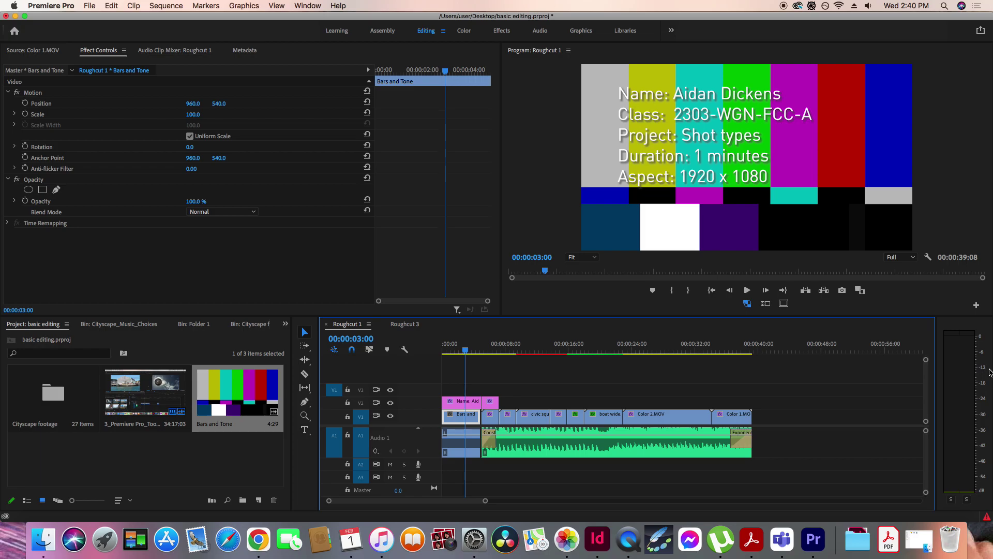
key(space)
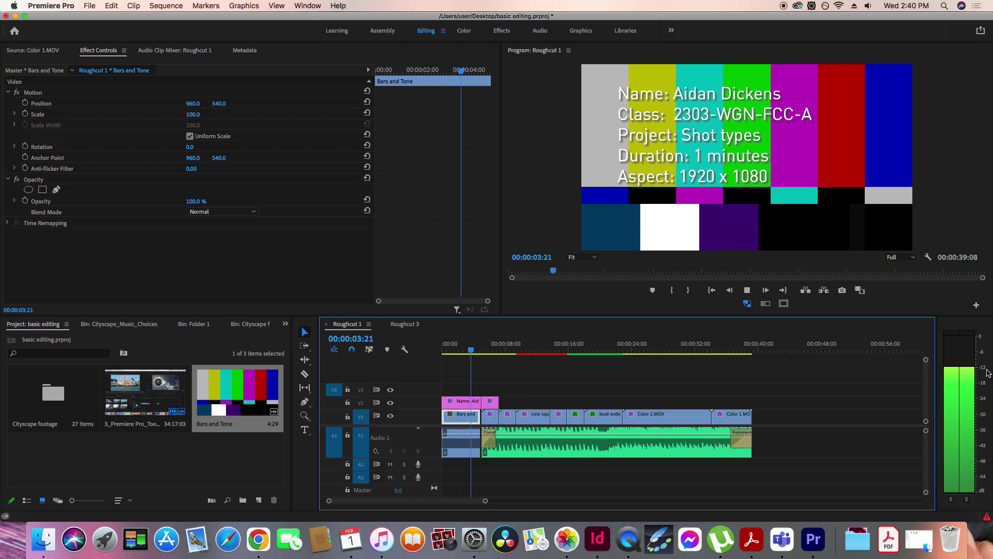
key(space)
click(450, 345)
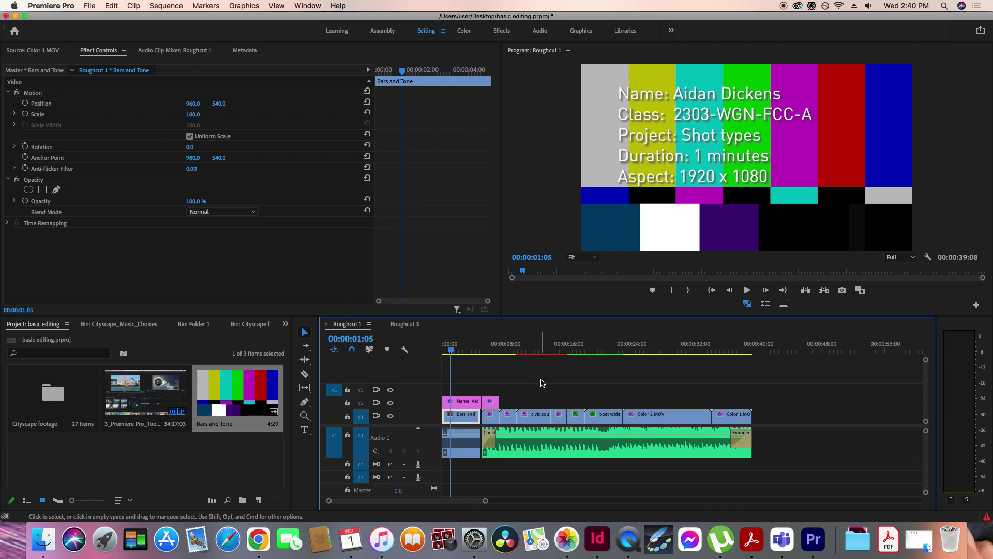
key(space)
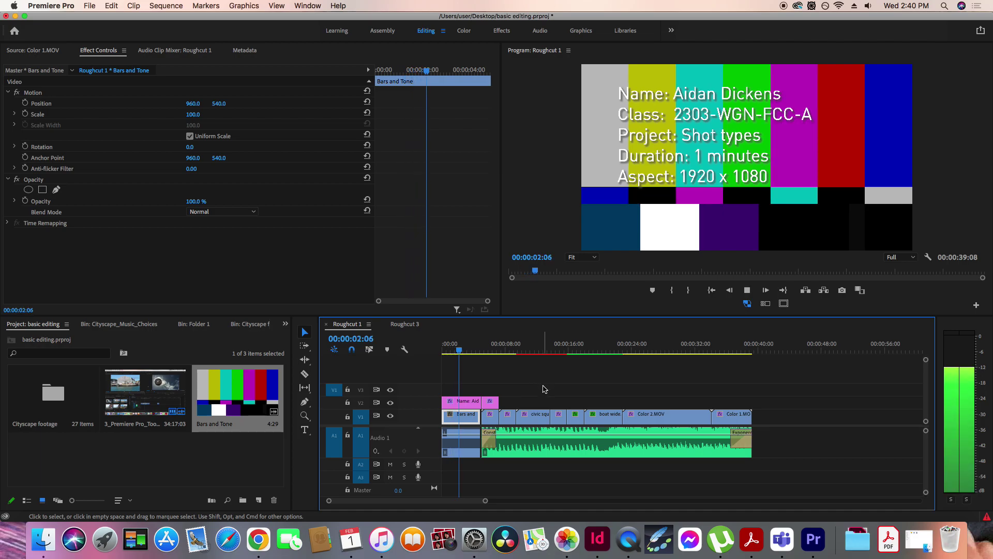
click(554, 443)
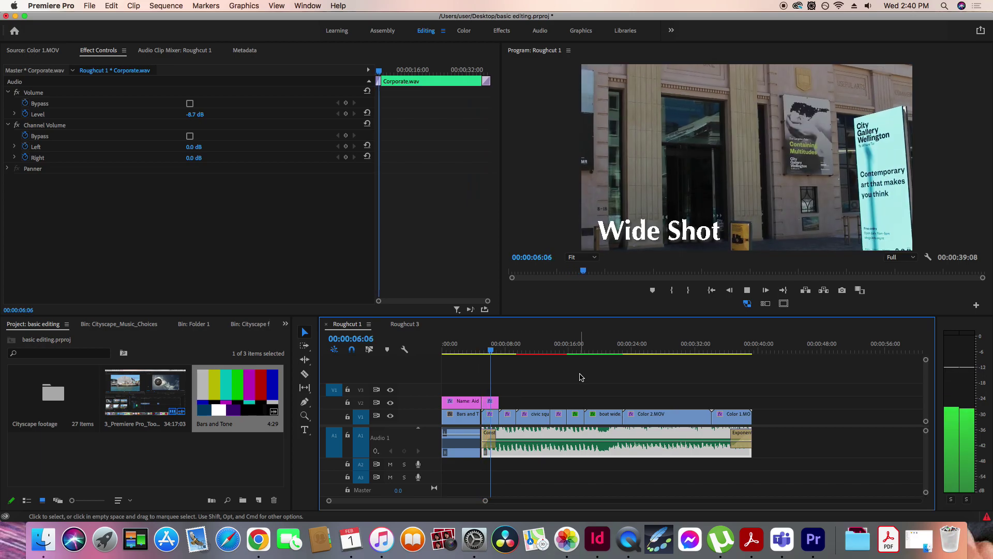
key(space)
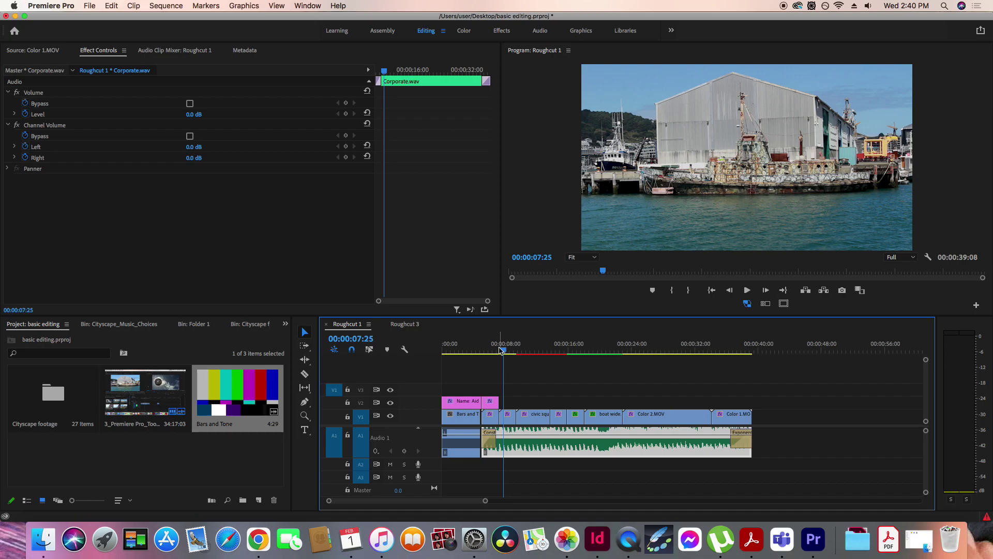
key(Home)
key(space)
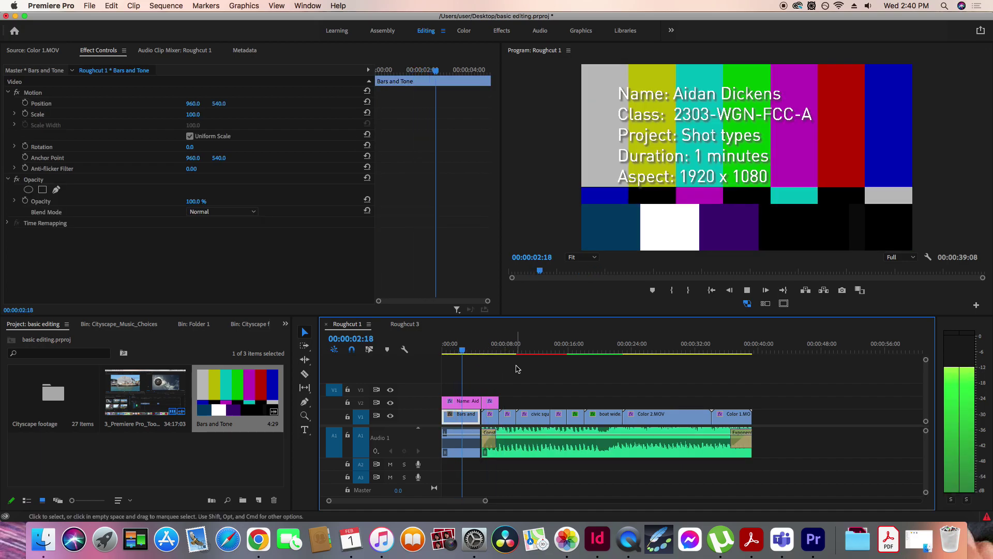
key(space)
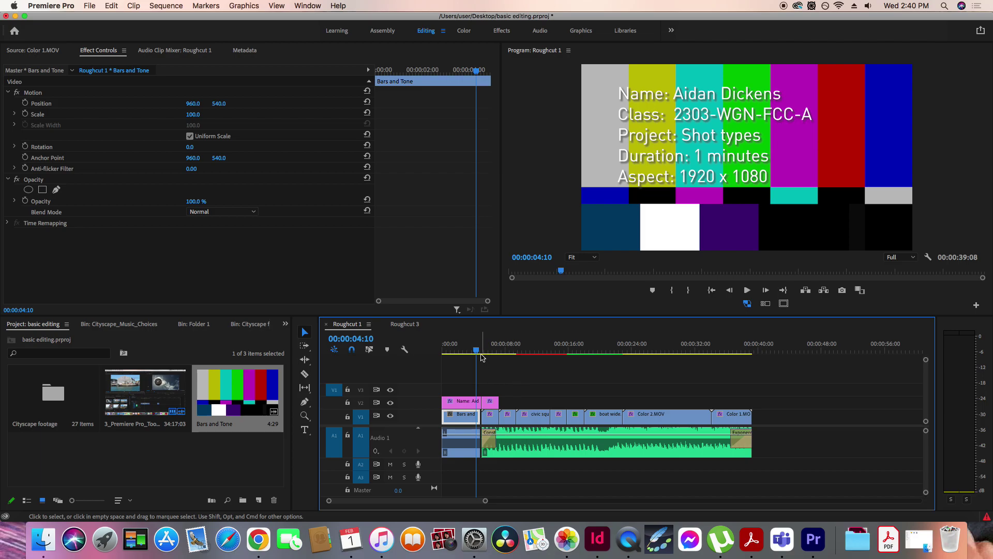
drag(476, 352, 472, 355)
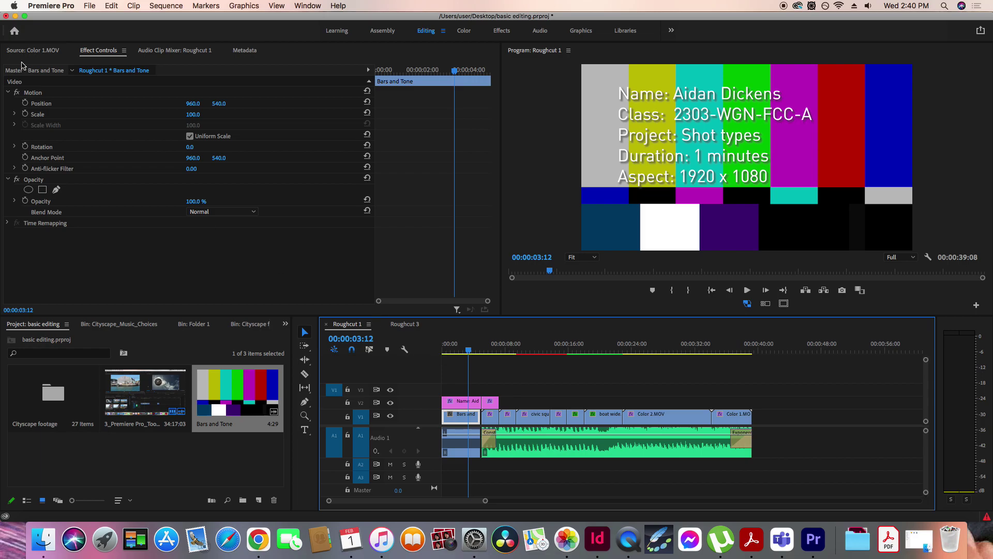
Add a 1920 x 1080 Black Video clip between the title graphic and the Bars and Tone clip, and set its vertical position to 1034
click(91, 6)
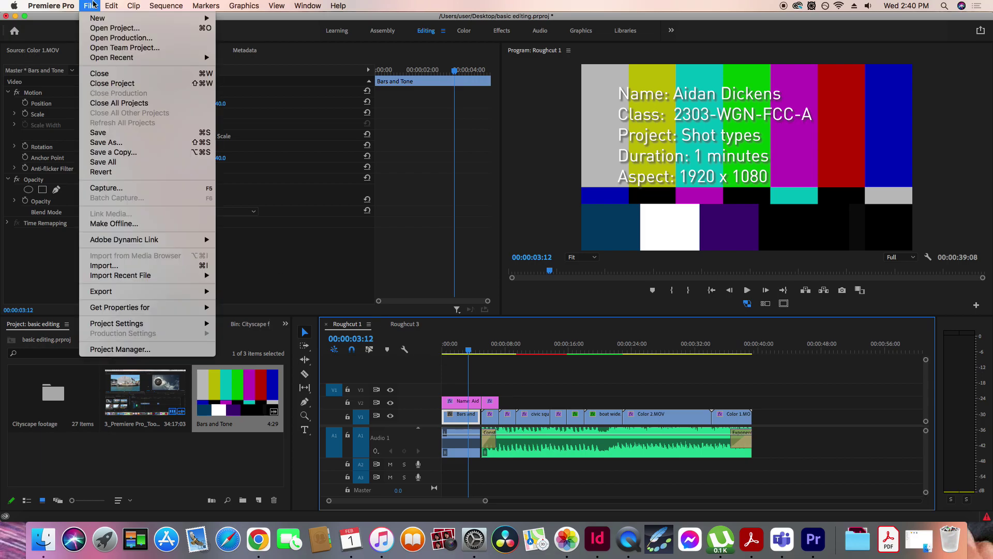
mouse_move(97, 19)
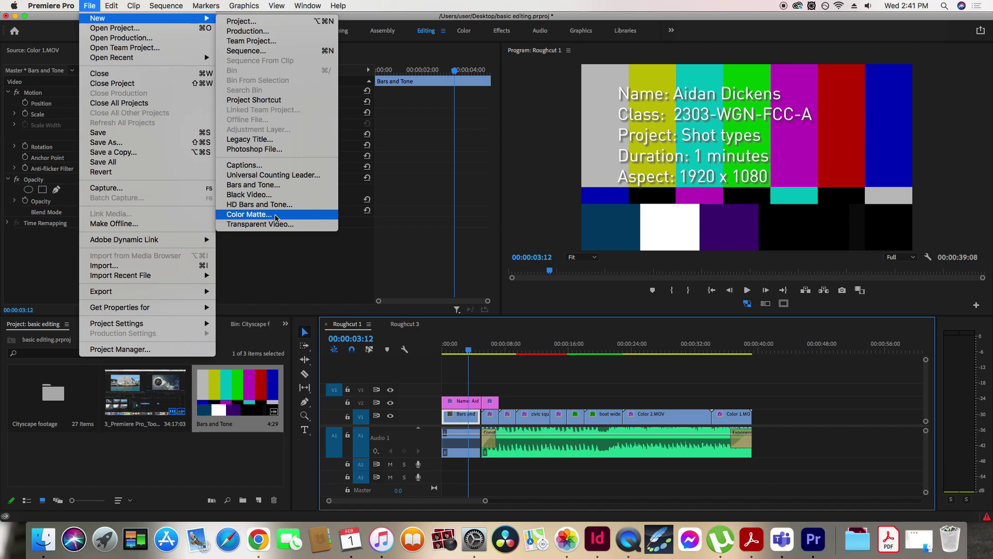
click(275, 194)
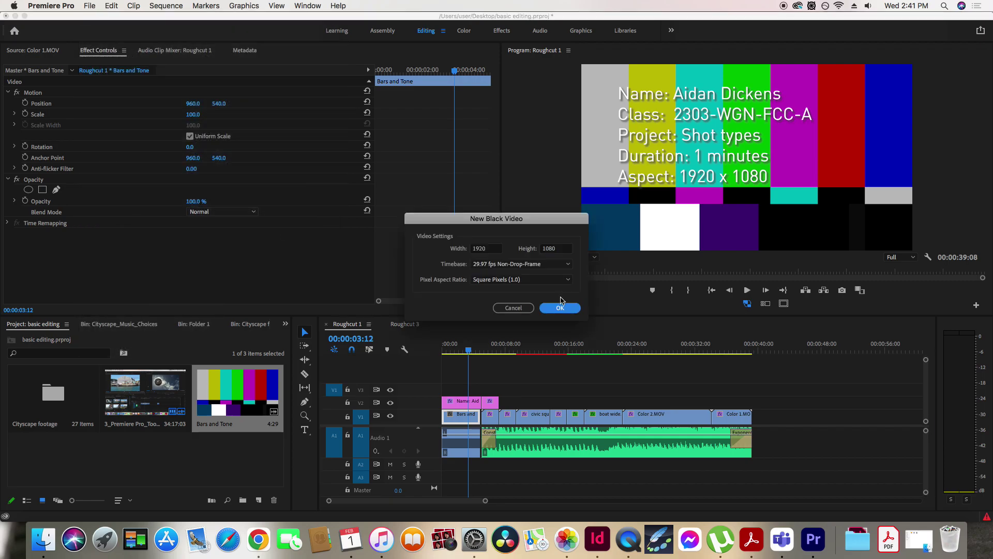
click(565, 308)
drag(65, 443, 476, 396)
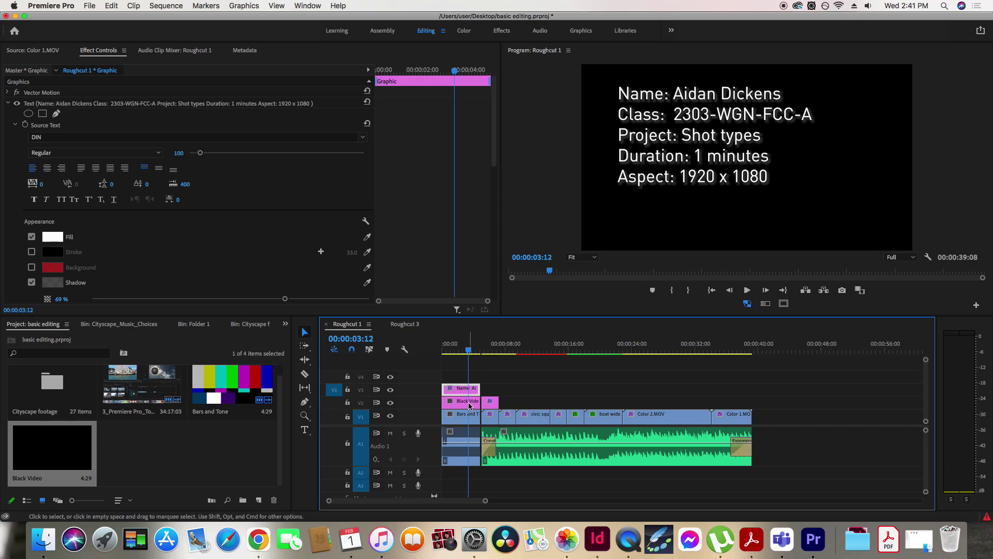
click(470, 406)
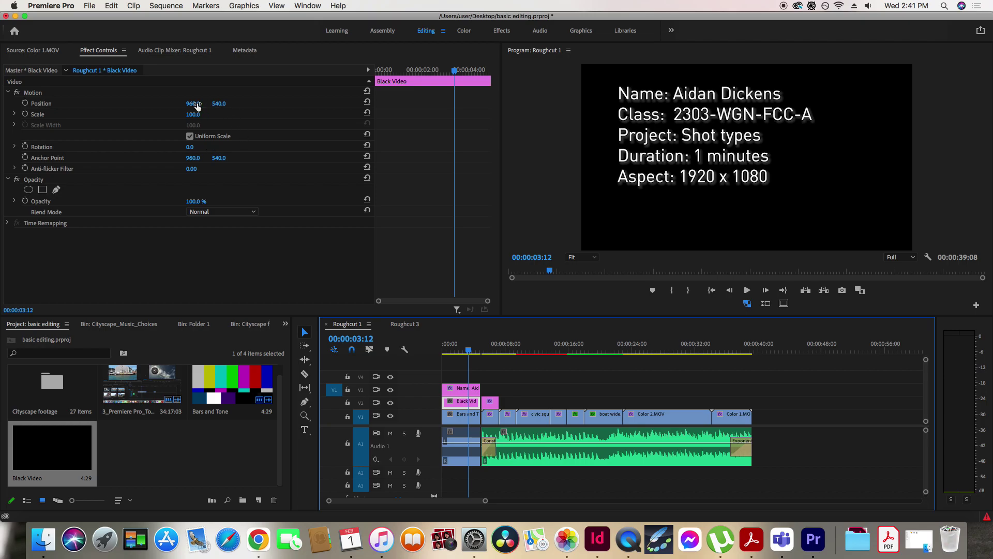
drag(218, 104, 469, 103)
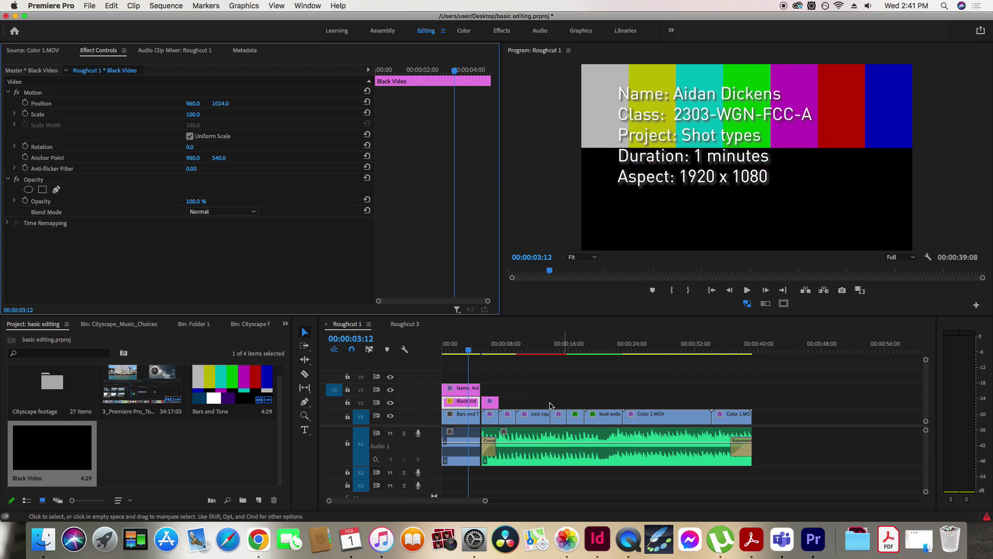
Move the title text down onto the black area below the bars and set its font size to 90
click(462, 388)
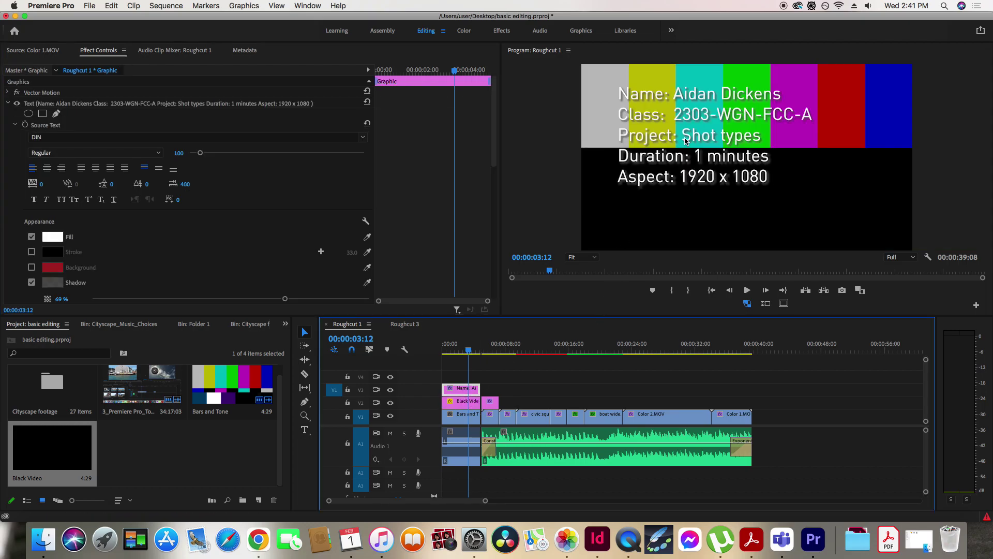
drag(666, 137, 655, 200)
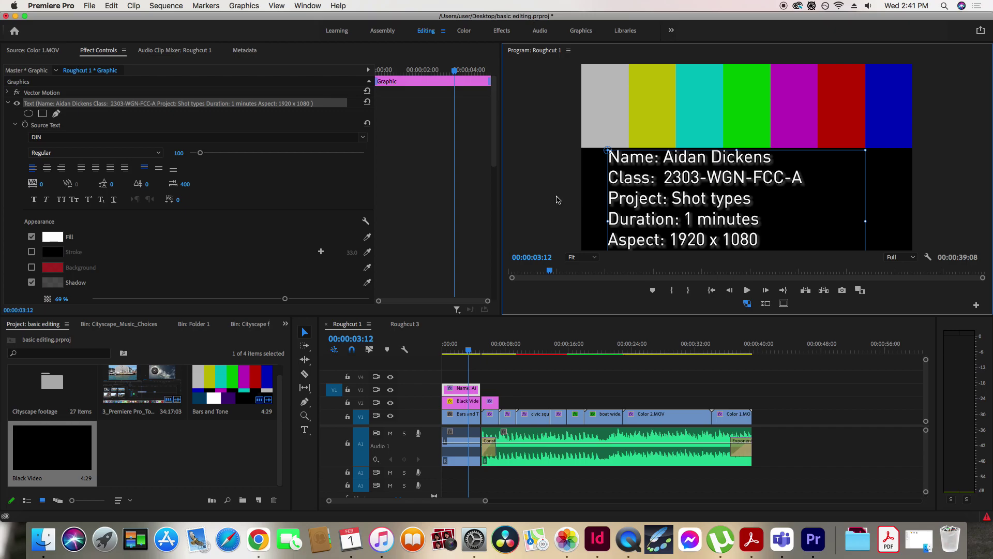
click(176, 153)
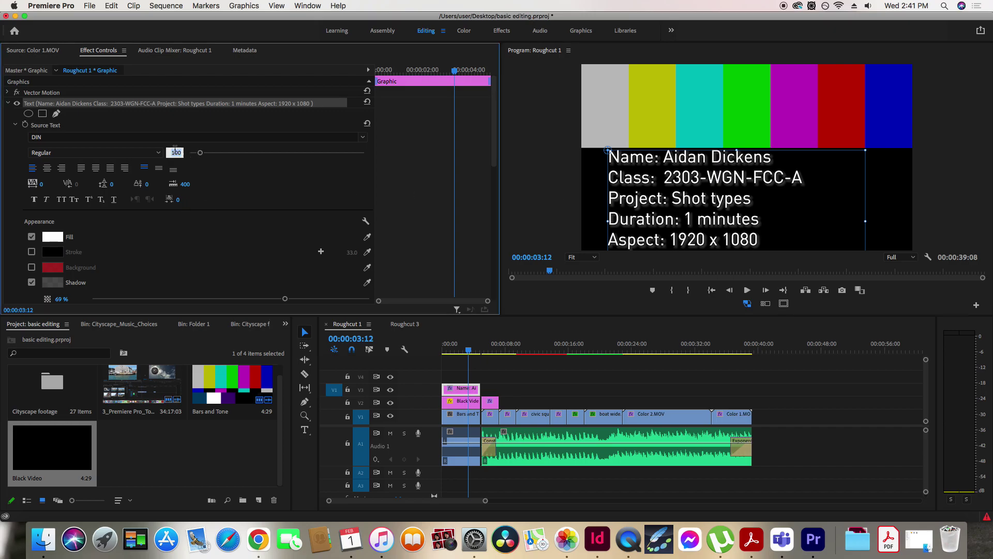
text(90)
key(Return)
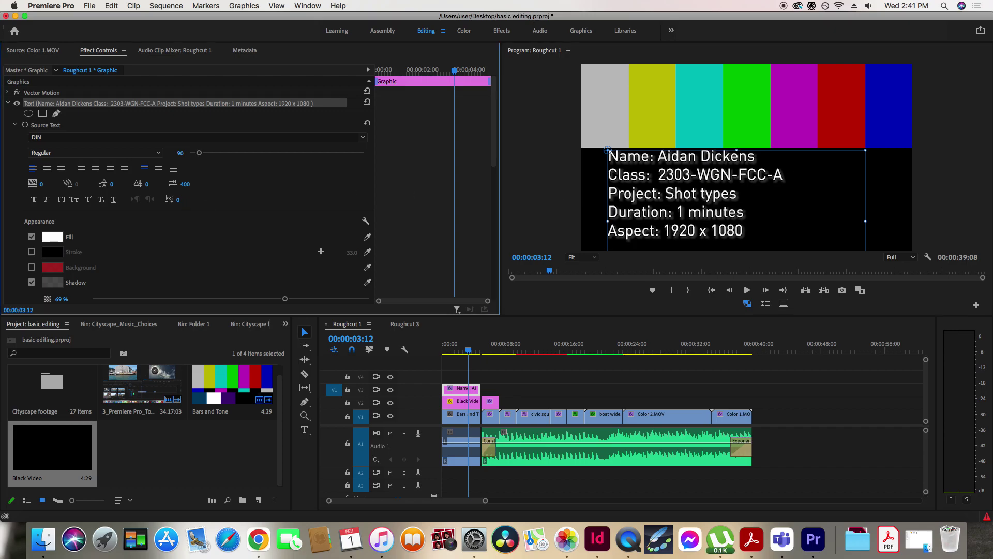
drag(706, 198, 705, 202)
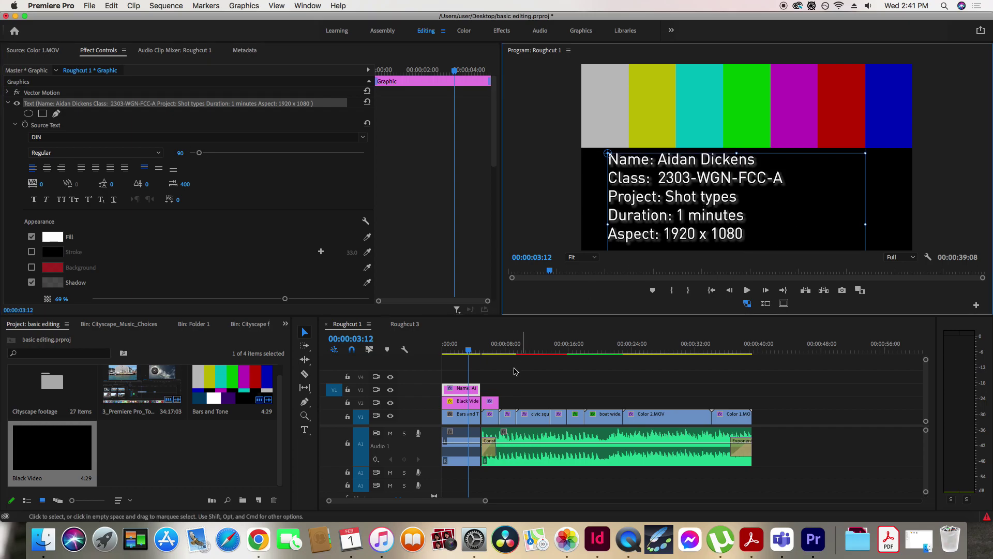
Play the sequence from the start to check the rearranged title card and its cut into the first clips
click(444, 353)
click(523, 369)
key(Home)
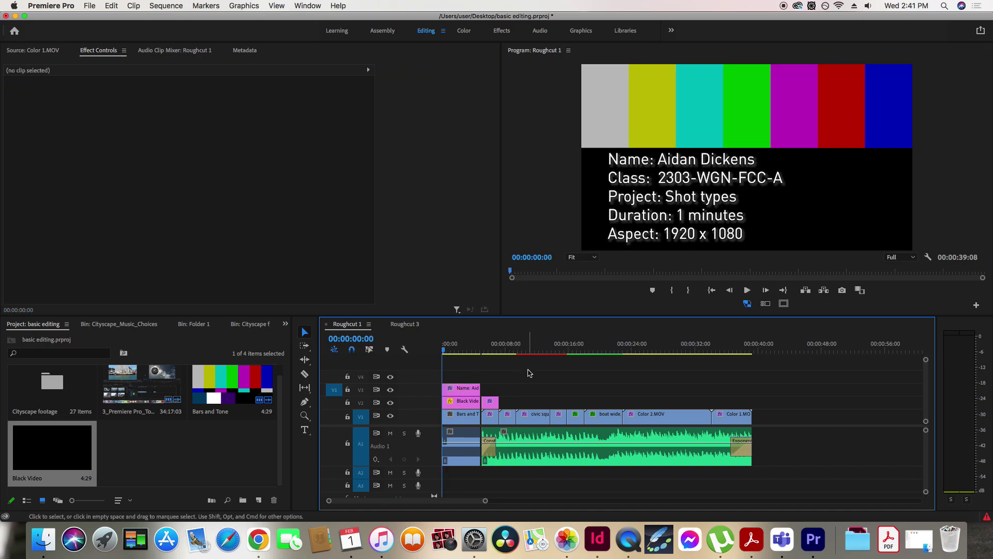
key(space)
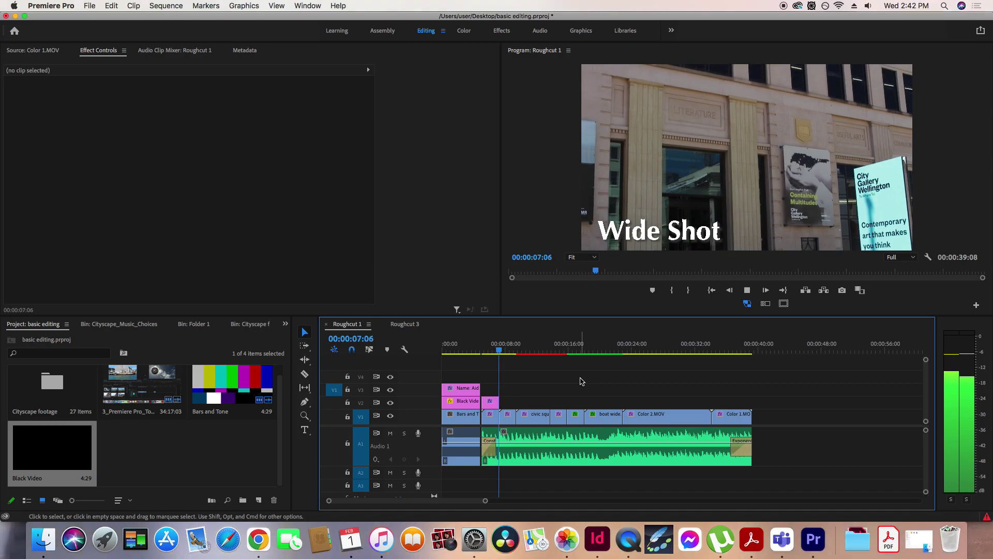
key(space)
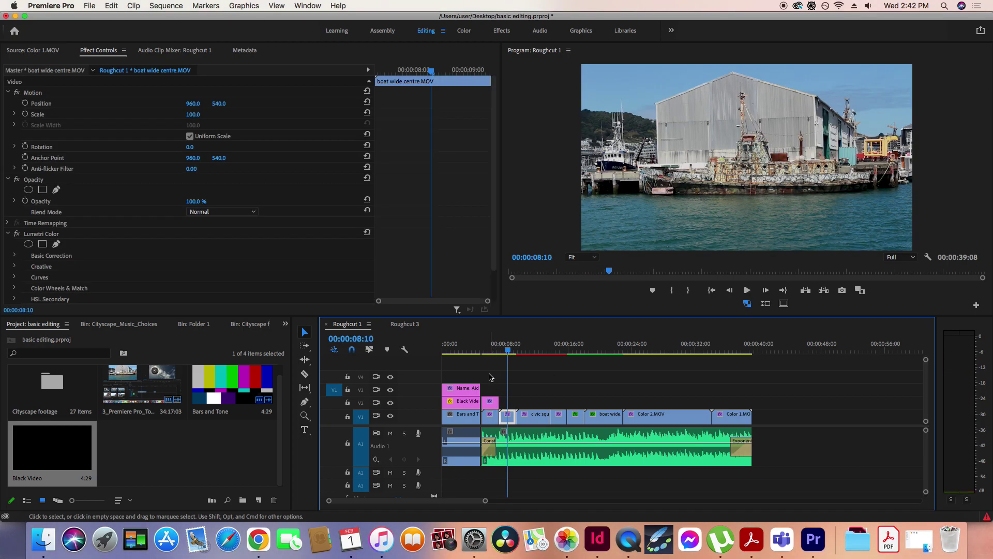
Scrub back and forth across the cut between the title card and the Wide Shot clip
click(490, 377)
click(484, 351)
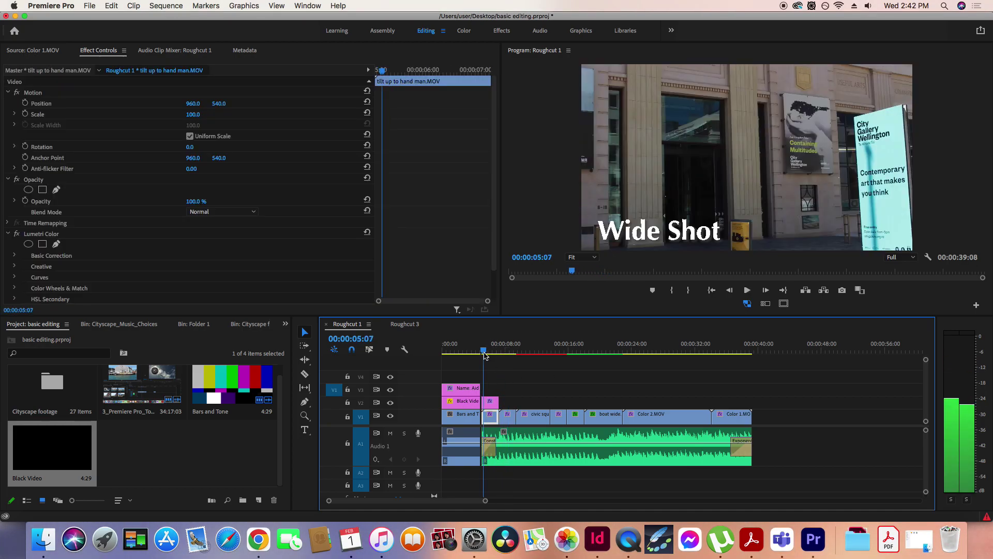
drag(484, 353, 463, 354)
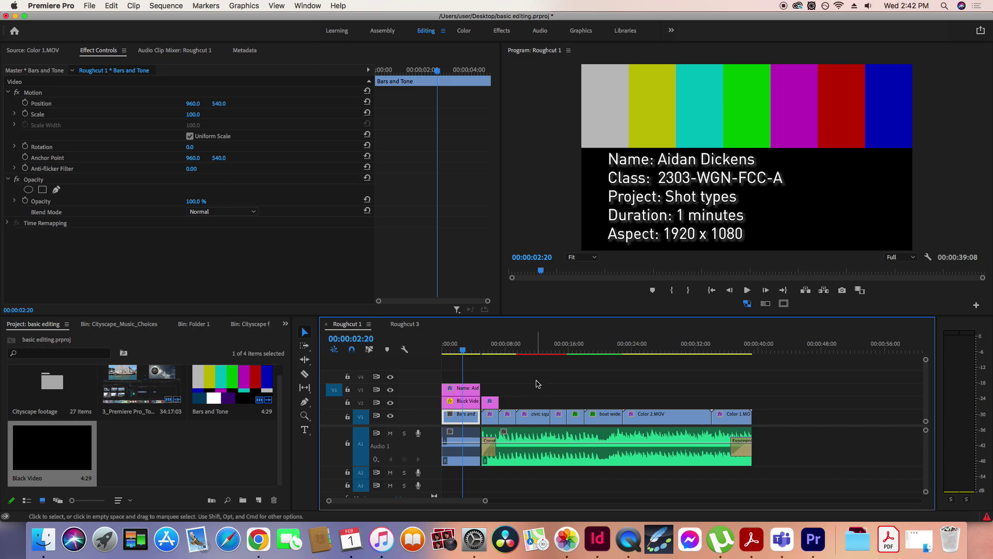
click(482, 353)
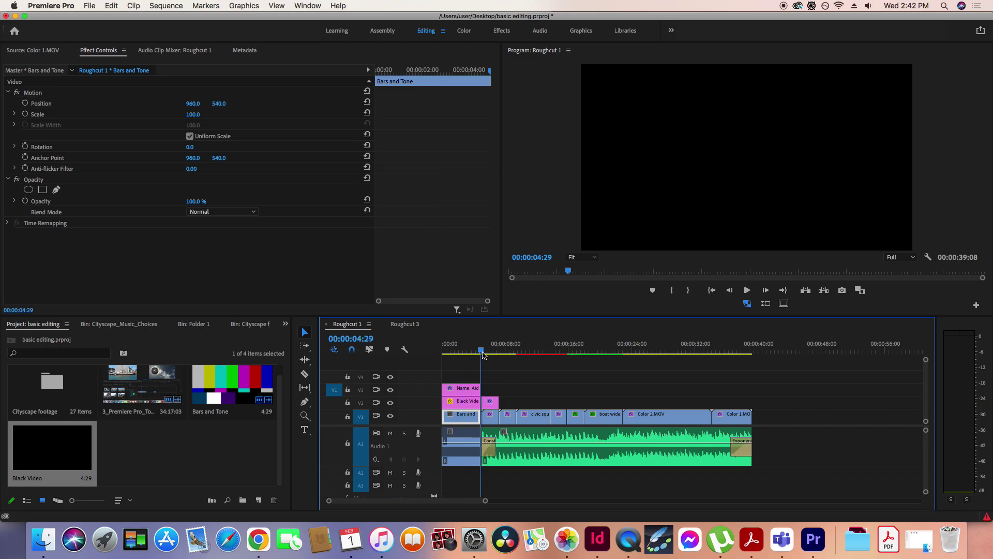
click(484, 355)
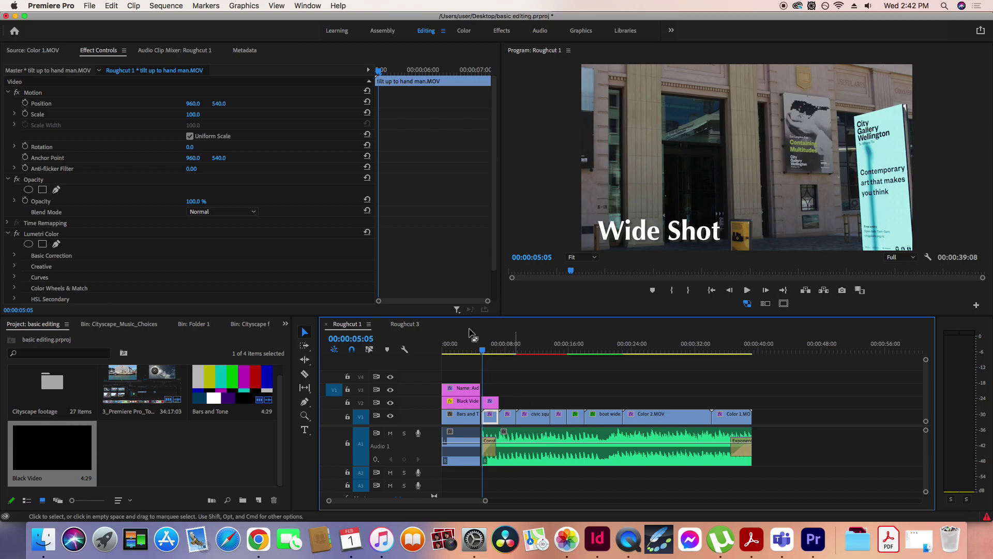
click(466, 354)
drag(467, 355, 468, 355)
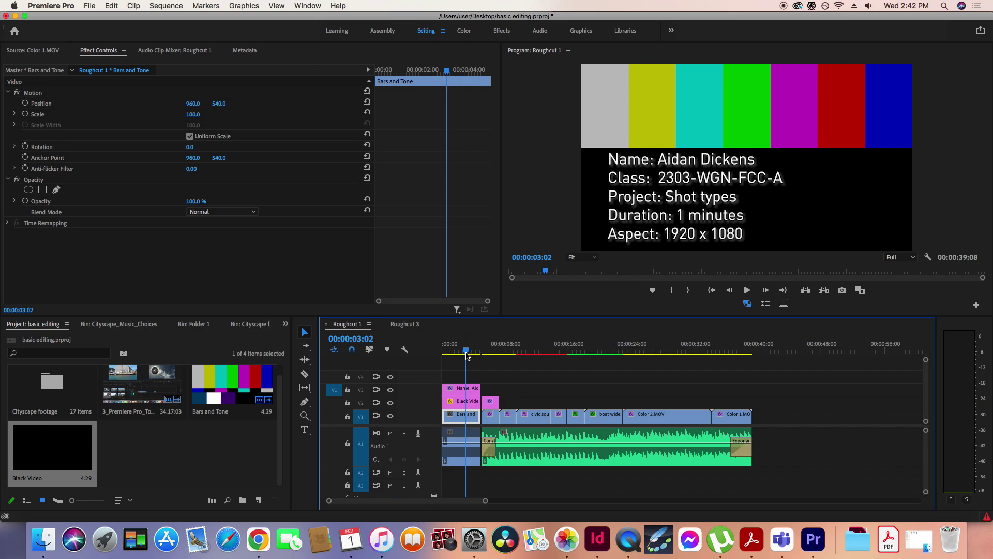
Place the playhead at the end of the last Color 1.MOV clip in the Roughcut 1 sequence
drag(468, 354, 755, 351)
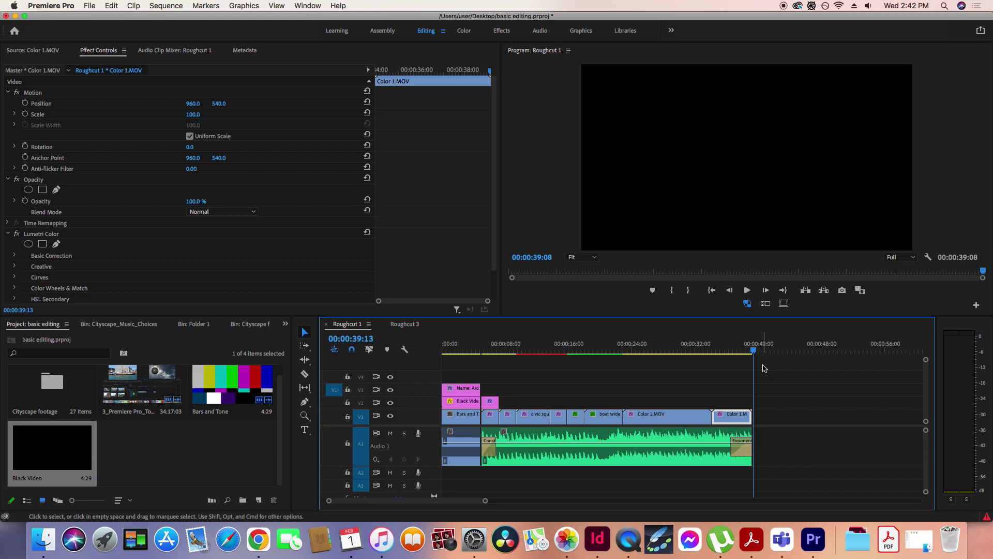
key(space)
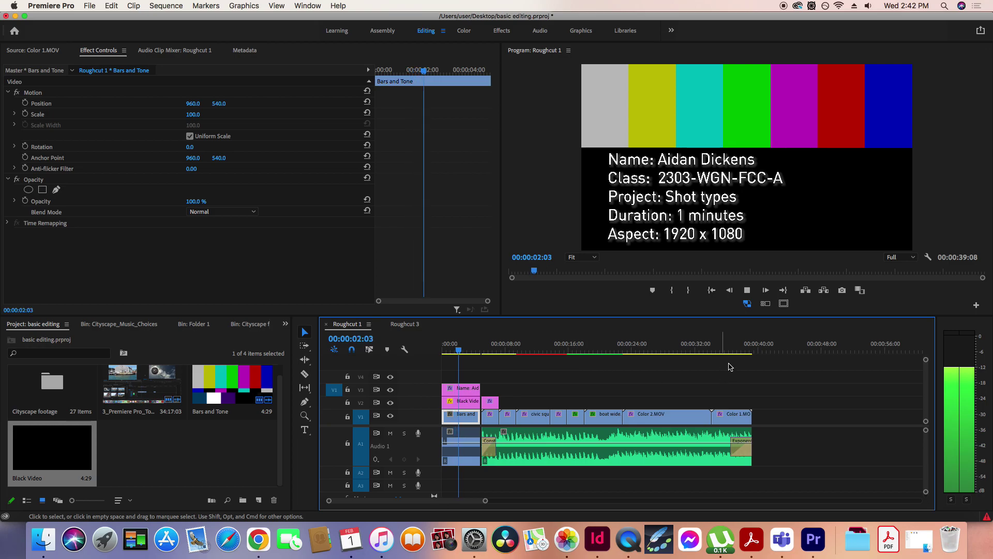
click(753, 351)
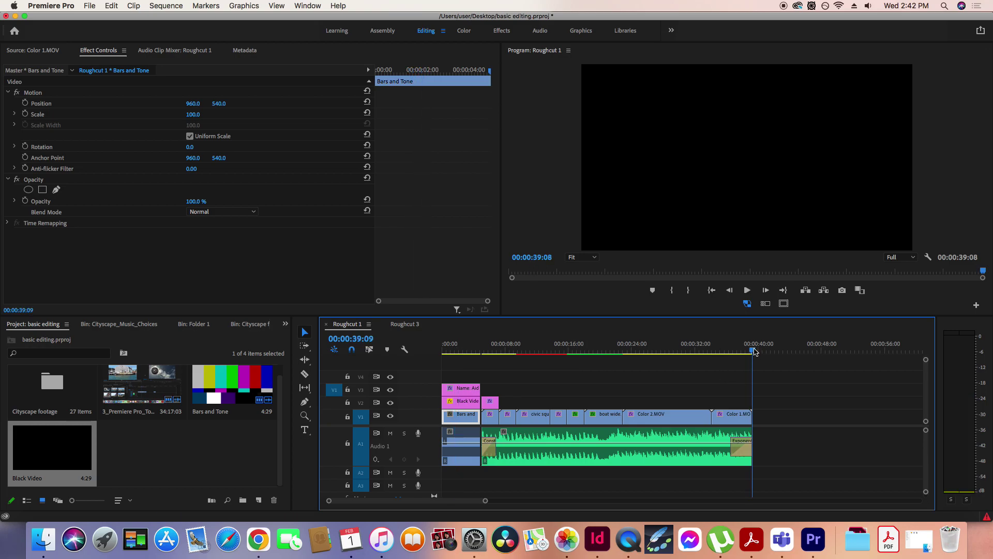
click(754, 353)
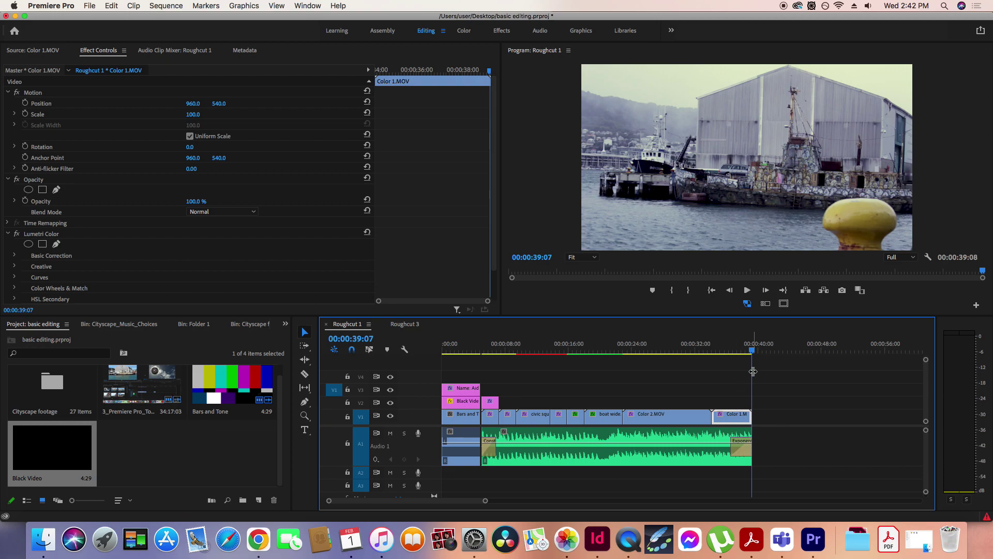
click(756, 352)
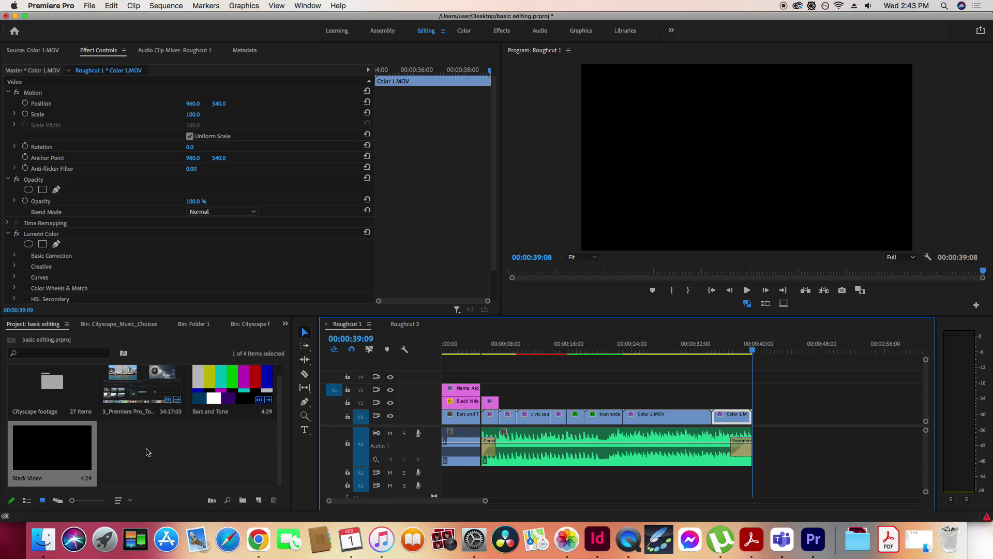
Create a new 1920 x 1080 legacy title with a 29.97 fps Non-Drop-Frame timebase and enlarge its editing window
click(90, 5)
mouse_move(93, 17)
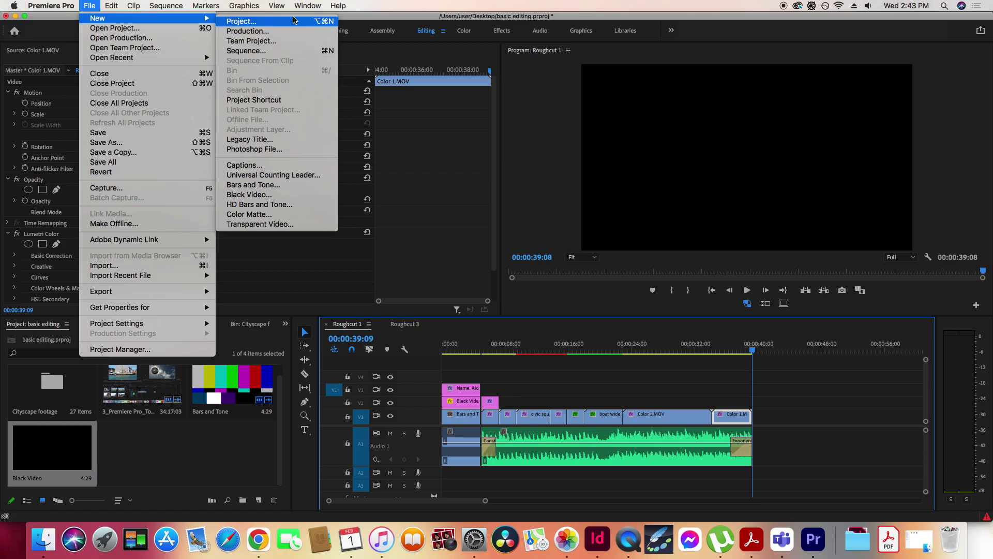
click(292, 139)
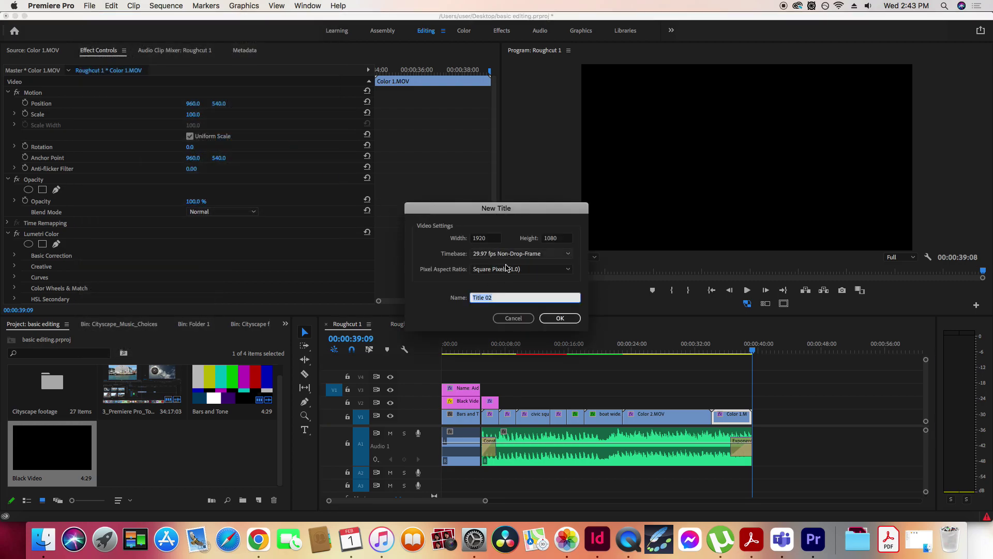
click(91, 6)
click(525, 317)
click(557, 321)
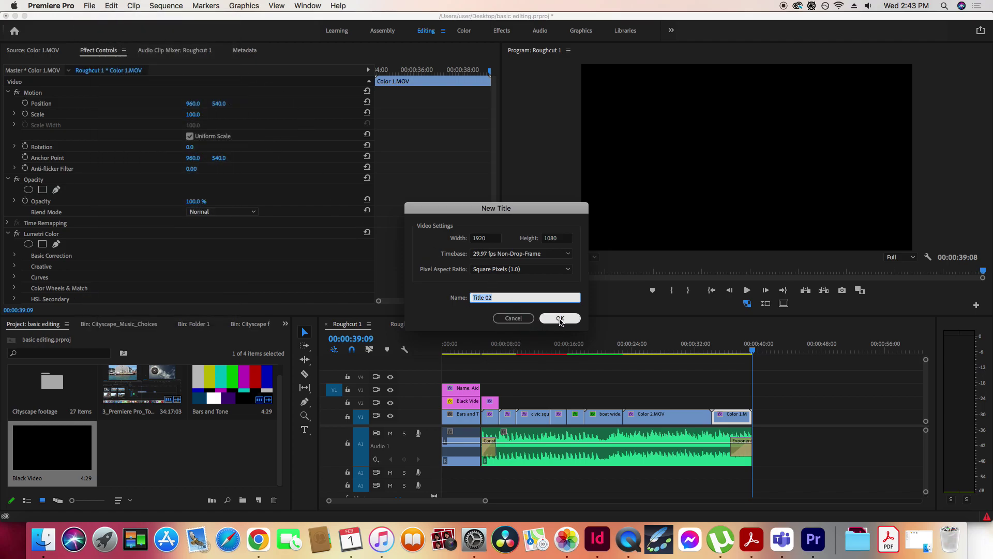
click(560, 319)
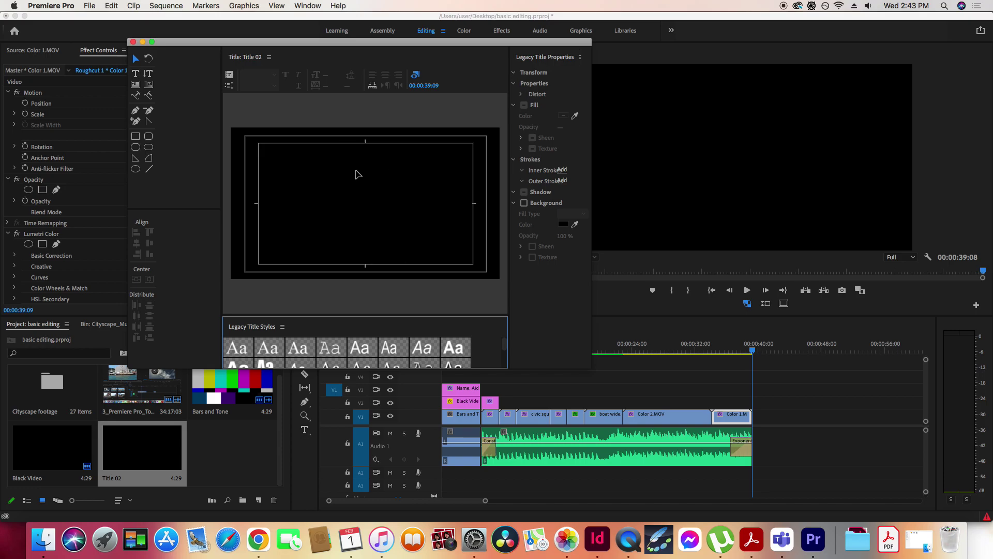
drag(590, 370, 643, 428)
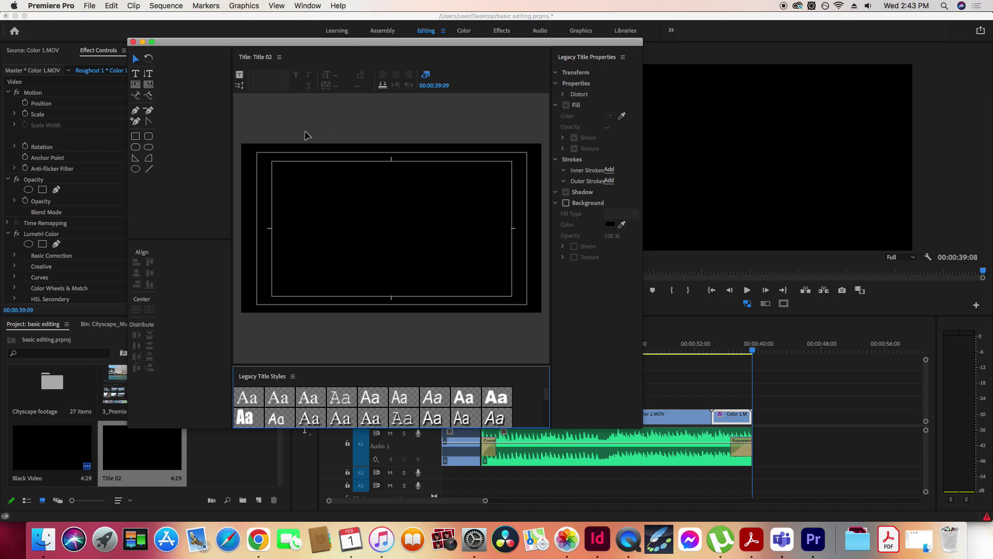
Add a text object in the upper part of the title frame reading "Directed by" followed by the director's full name
click(136, 74)
click(301, 186)
text(D)
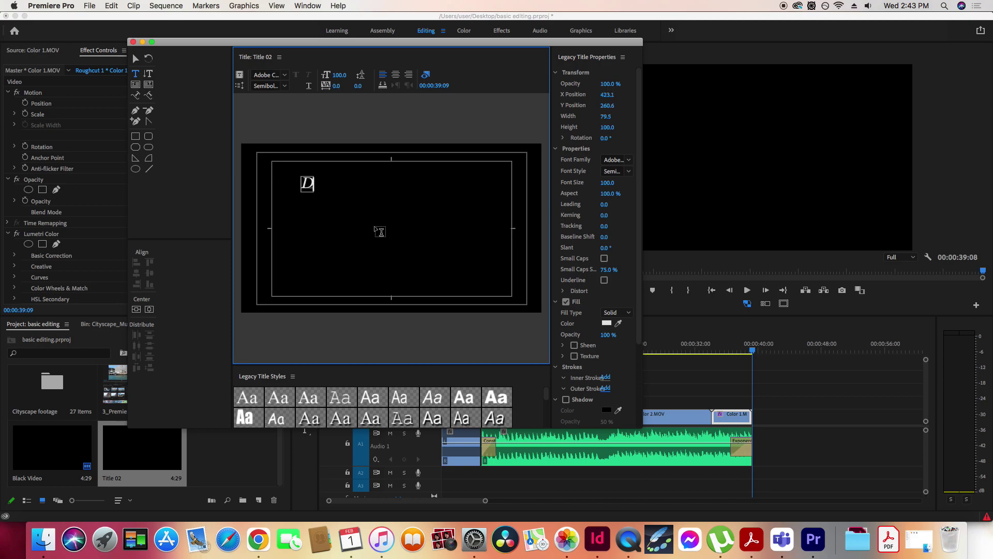
text(irected by Add)
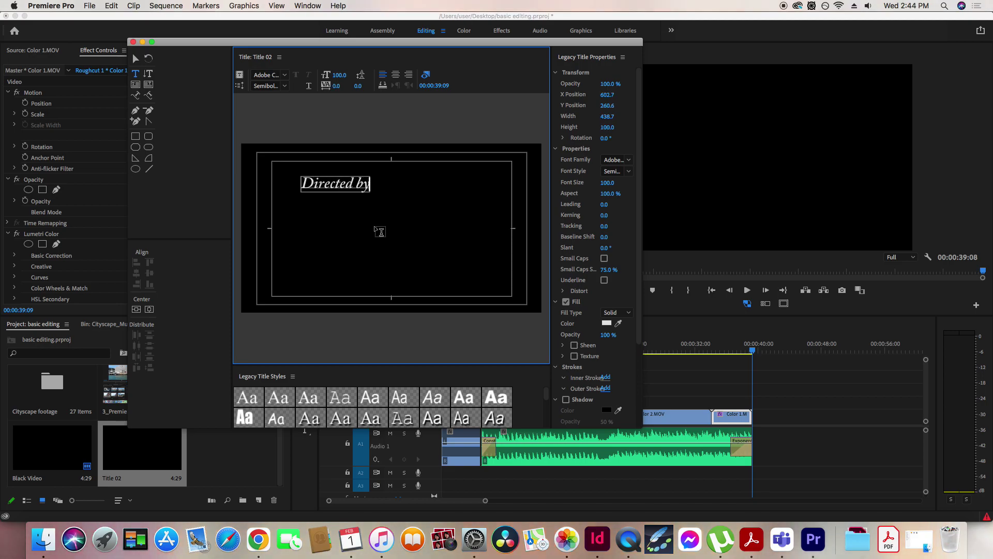
key(BackSpace)
key(BackSpace)
text(idan)
text( Dickens)
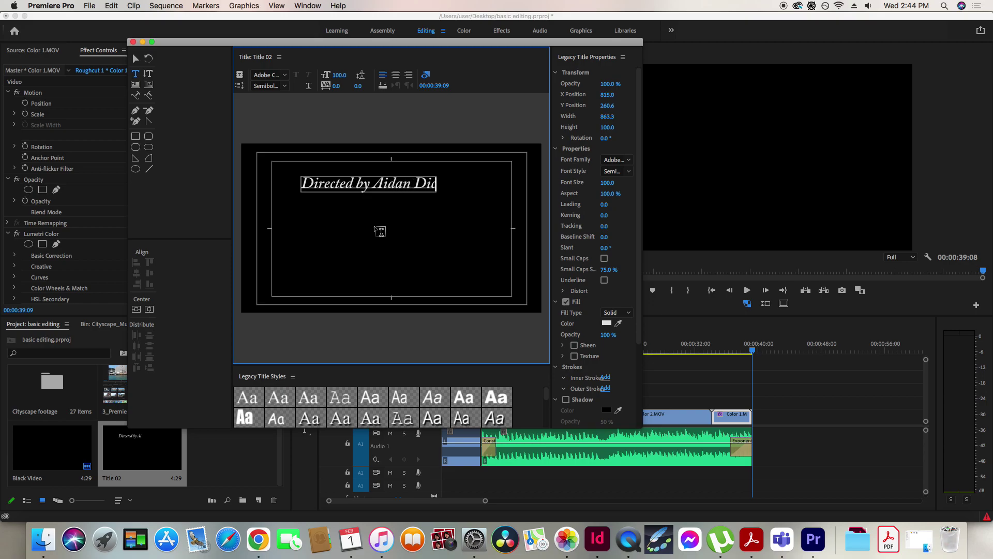
key(Return)
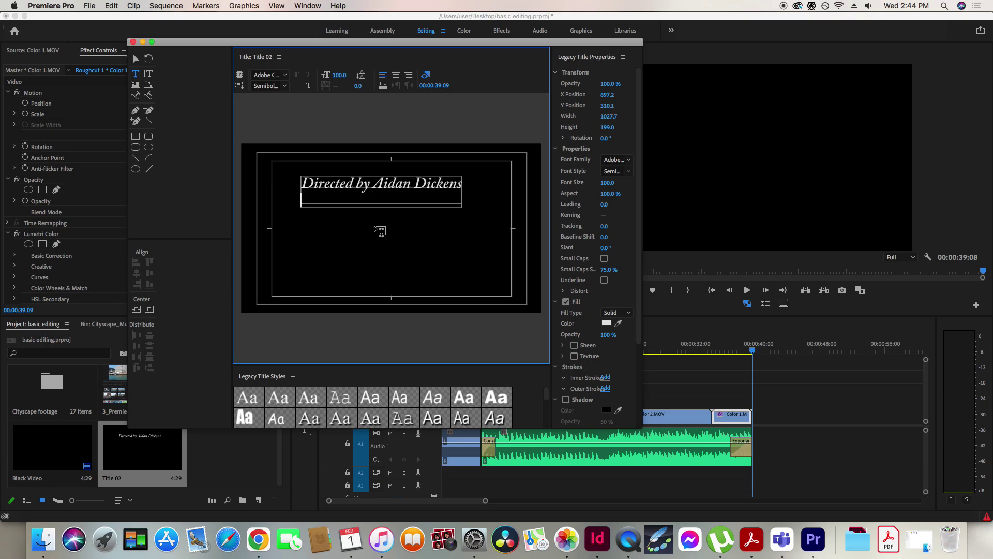
Add "Produced by", "Camera by" and "Edited by" lines below the director credit, each followed by the crew member's name
text(Produced by Aida)
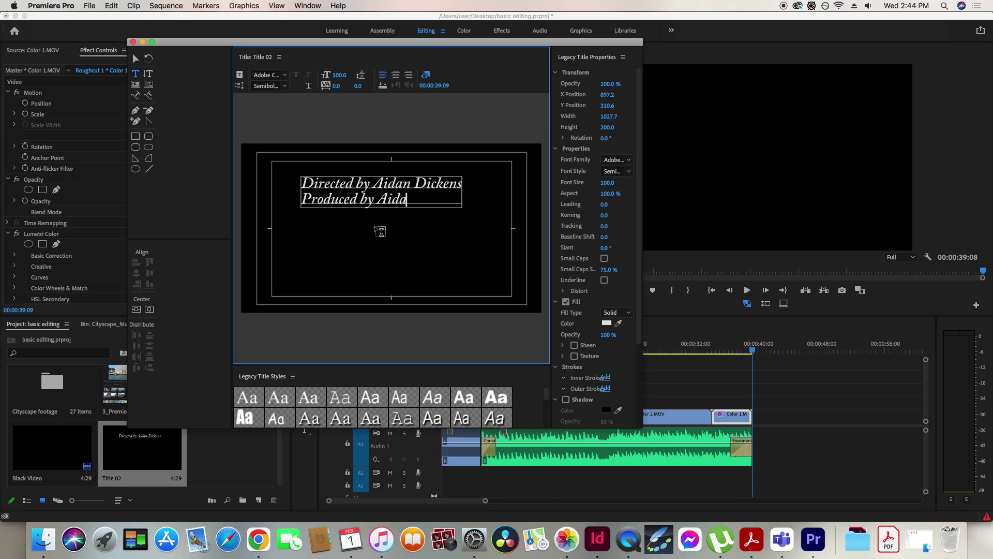
text(n Dickens)
key(Return)
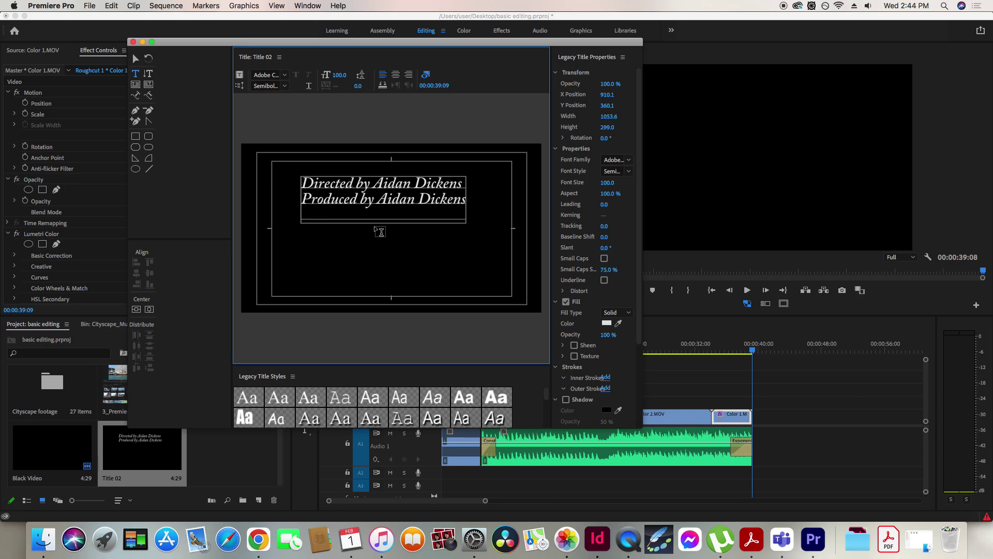
text(Camera by)
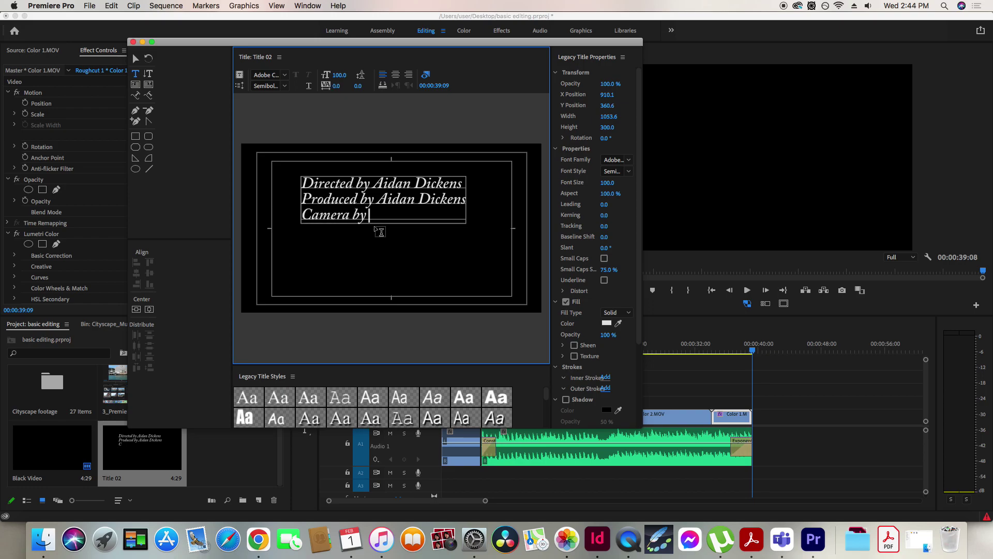
text( Aidan Dickens)
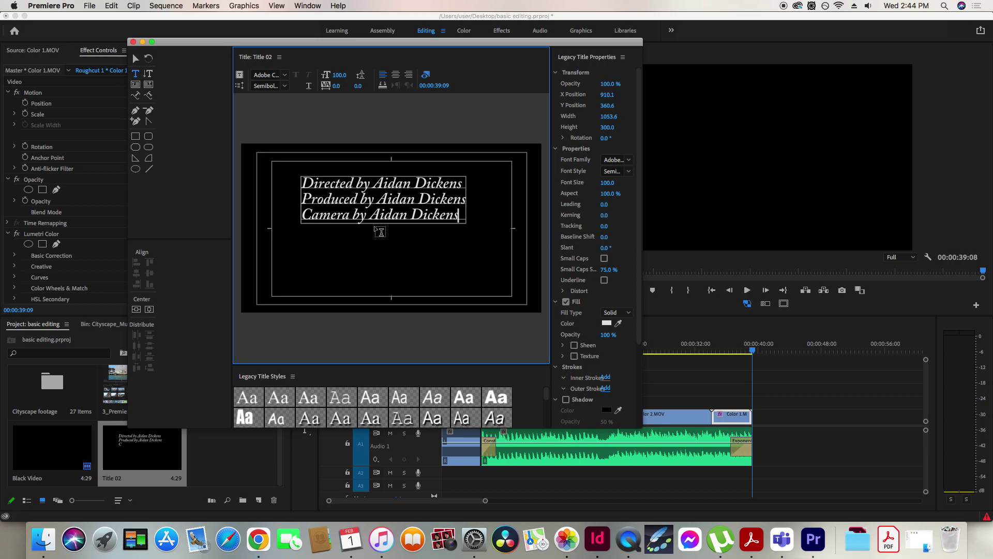
key(Return)
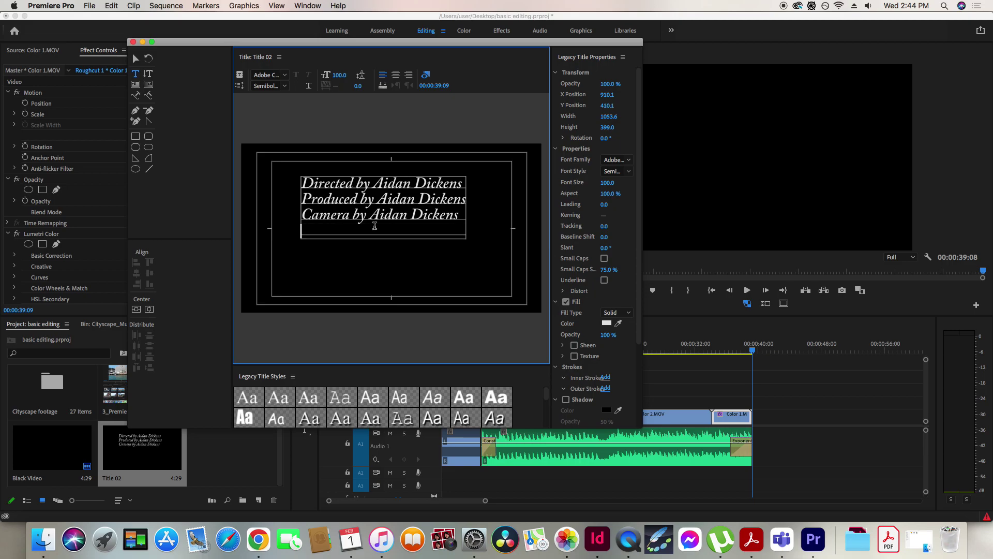
text(Edited)
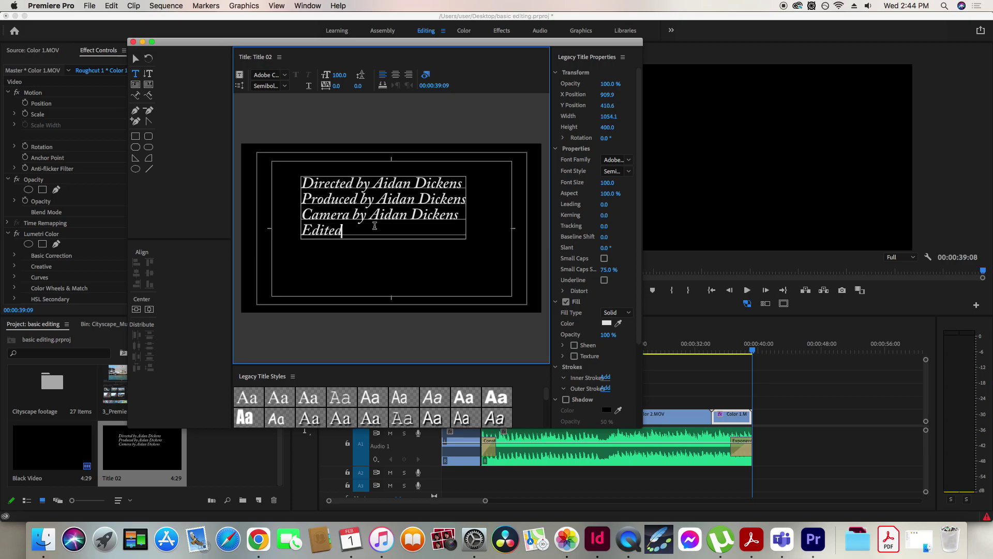
text( by Johnson)
key(Return)
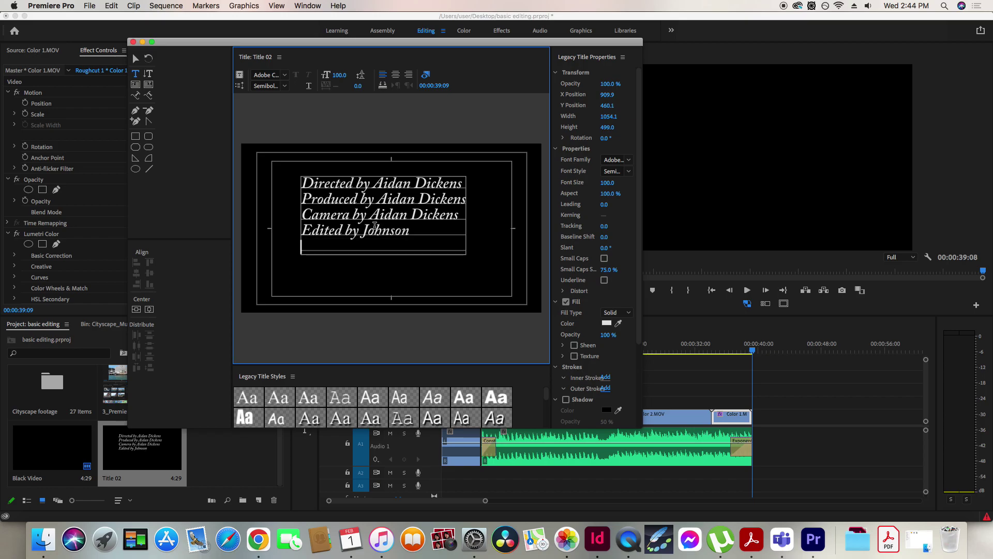
text(Starring)
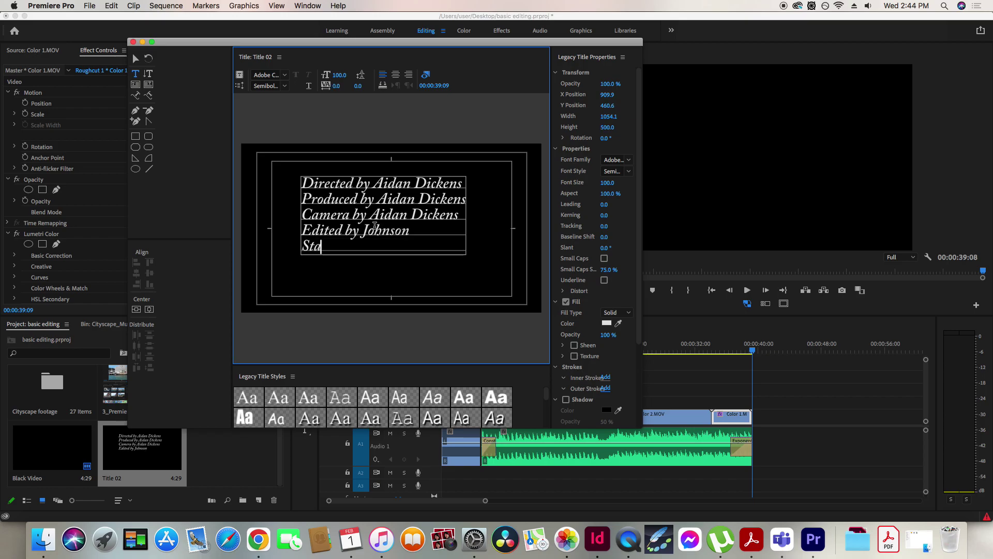
key(BackSpace)
key(BackSpace)
key(BackSpace)
key(BackSpace)
key(BackSpace)
key(BackSpace)
key(BackSpace)
key(BackSpace)
Insert a "Starring" line with the actor's name above the director credit, separated from it by blank lines
key(Up)
key(Up)
key(Up)
key(Up)
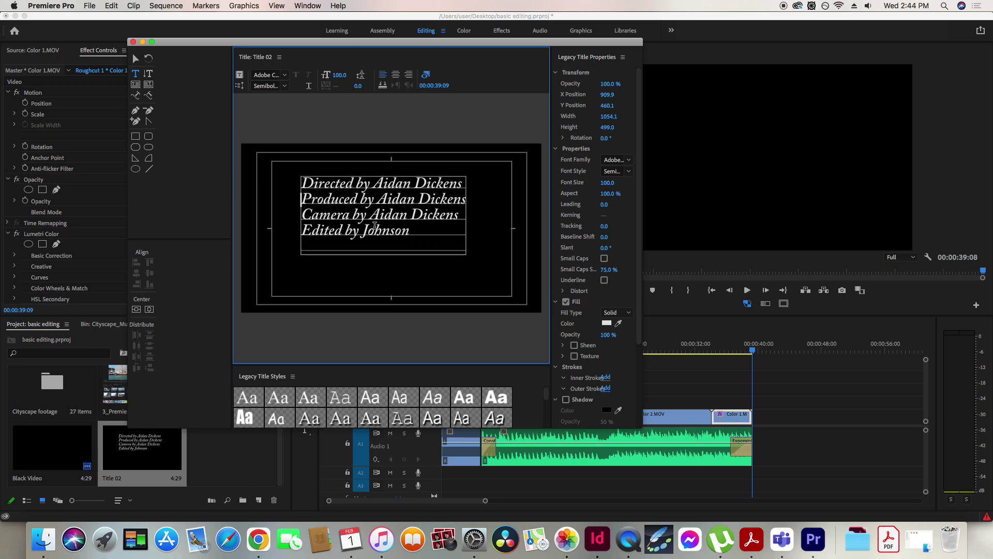
key(Return)
text(Starring)
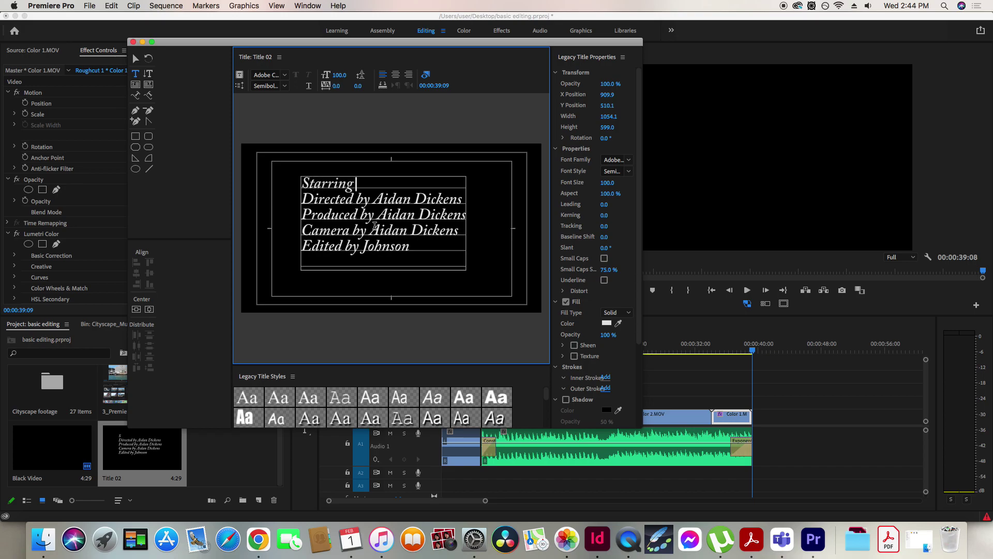
key(Return)
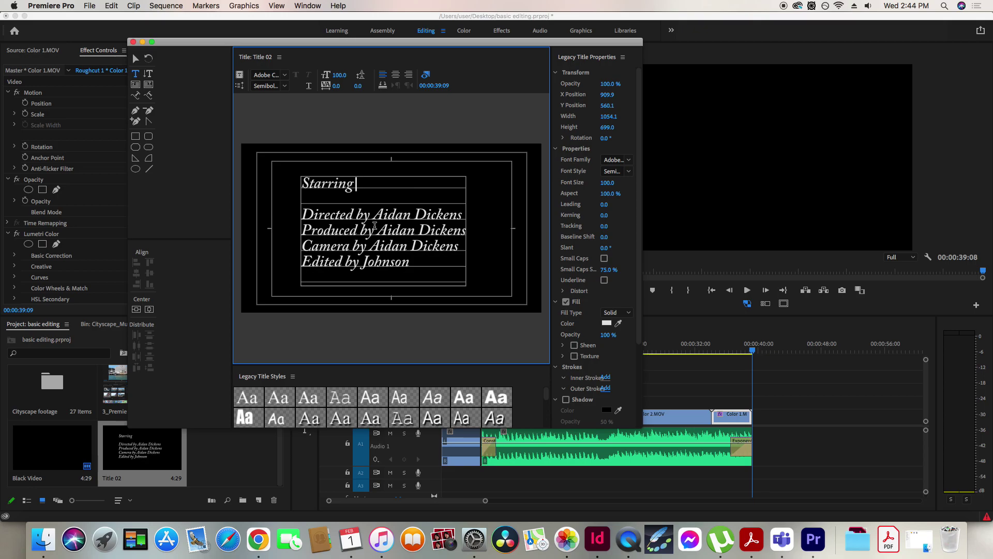
text(Jim J)
text( Joi)
key(BackSpace)
key(BackSpace)
text(im)
key(Return)
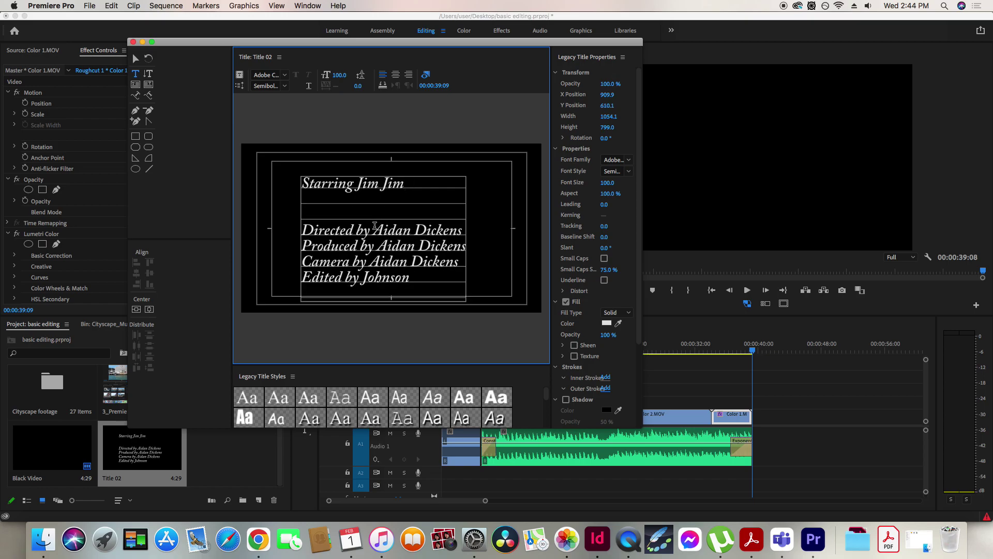
Move the credits text block up and slightly right to about X 966, Y 521 in the title frame
click(135, 58)
drag(377, 189, 386, 174)
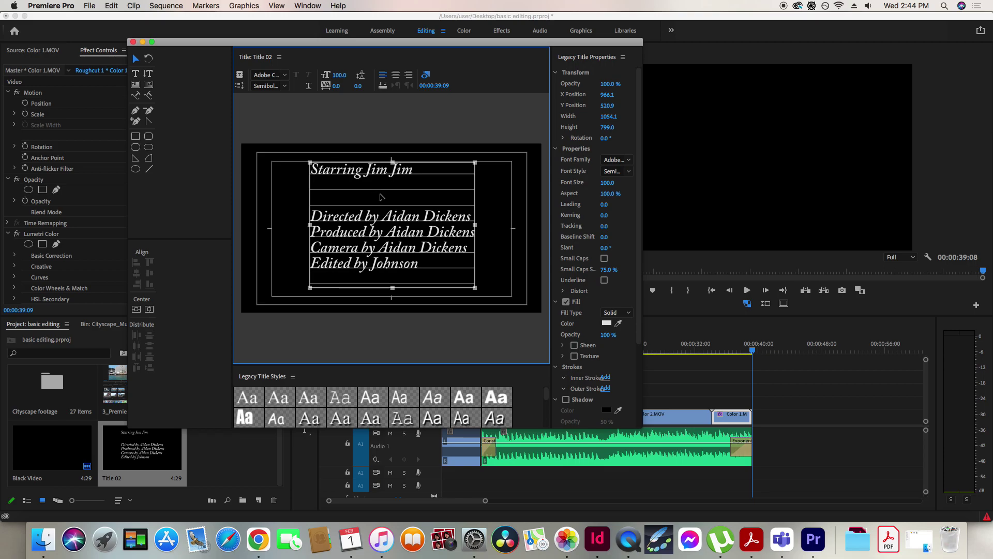
double_click(399, 249)
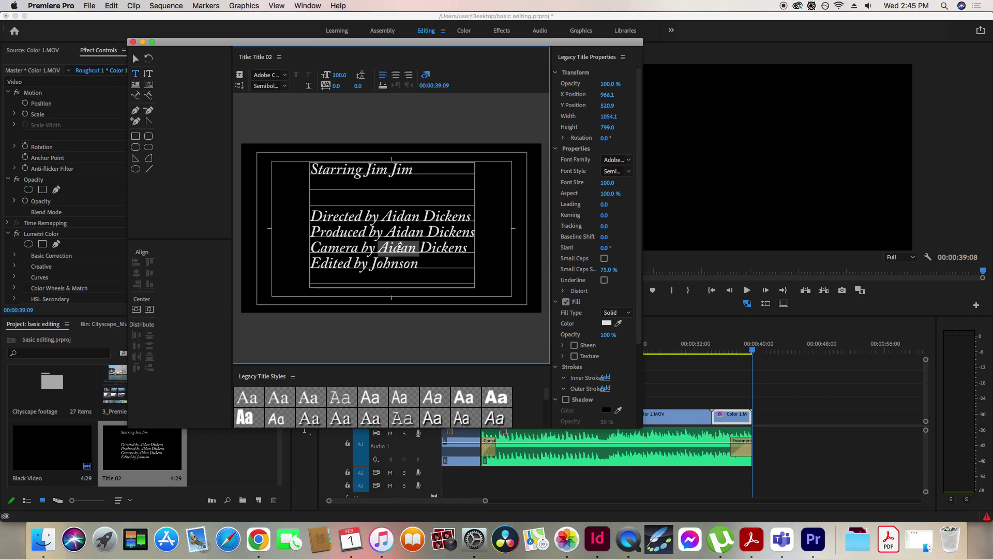
click(135, 59)
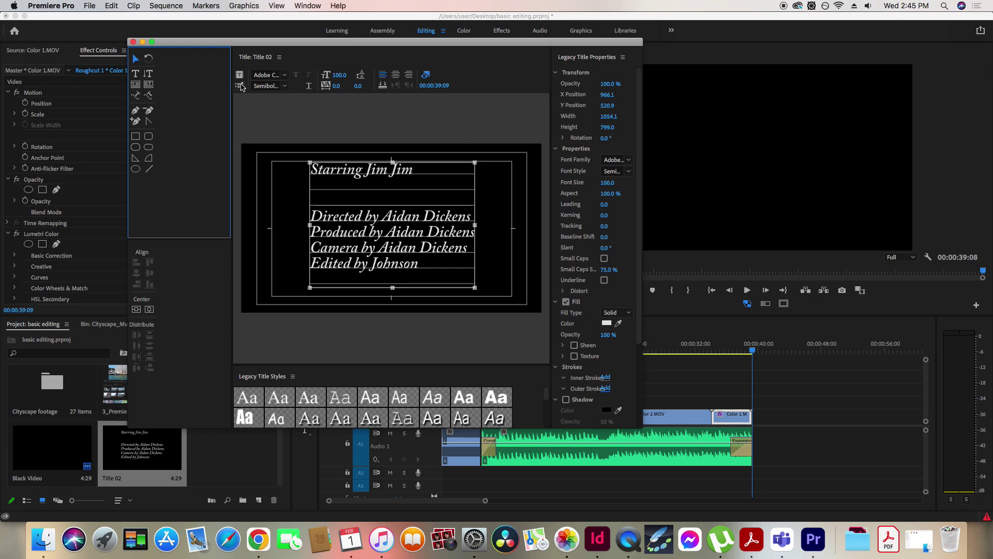
Make the title a Roll that uses both Start Off Screen and End Off Screen
click(240, 85)
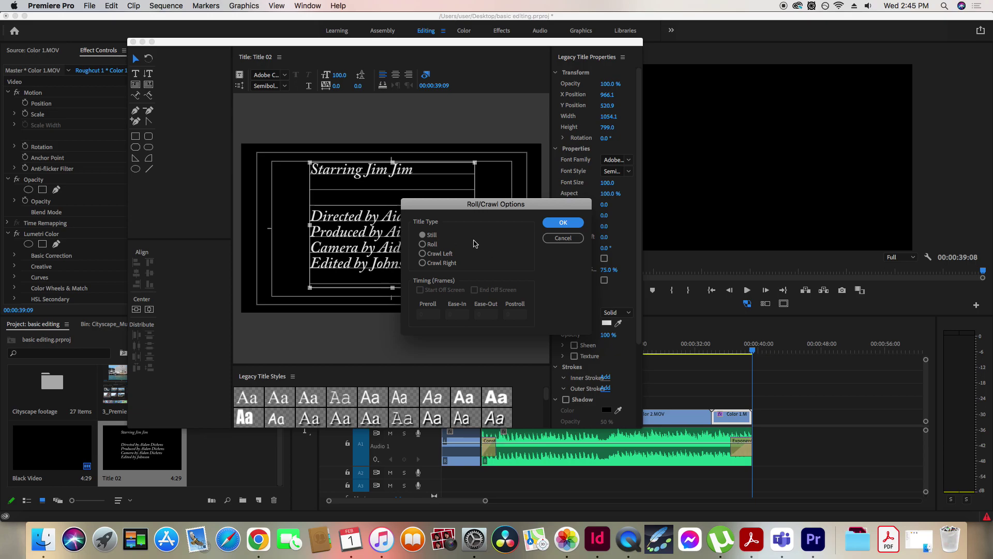
click(424, 245)
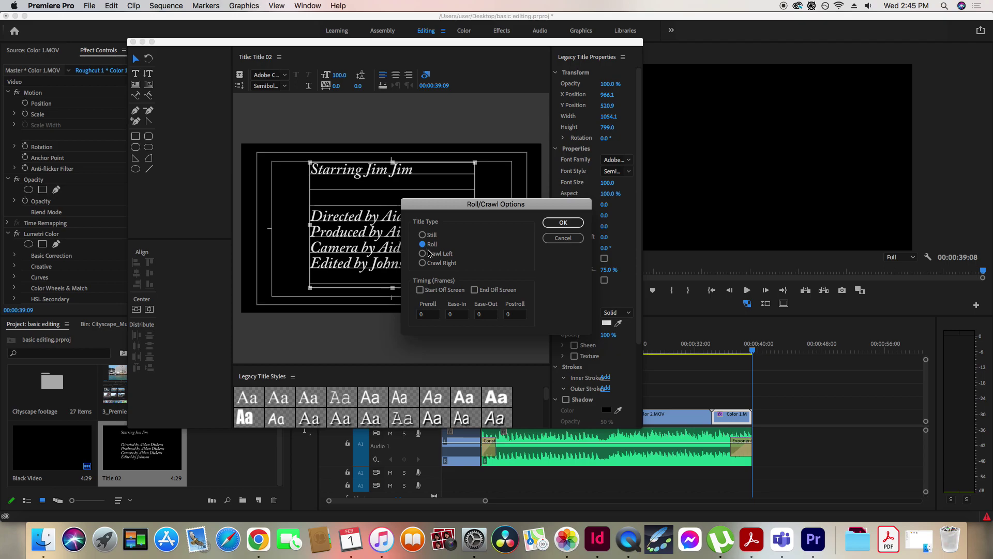
click(421, 291)
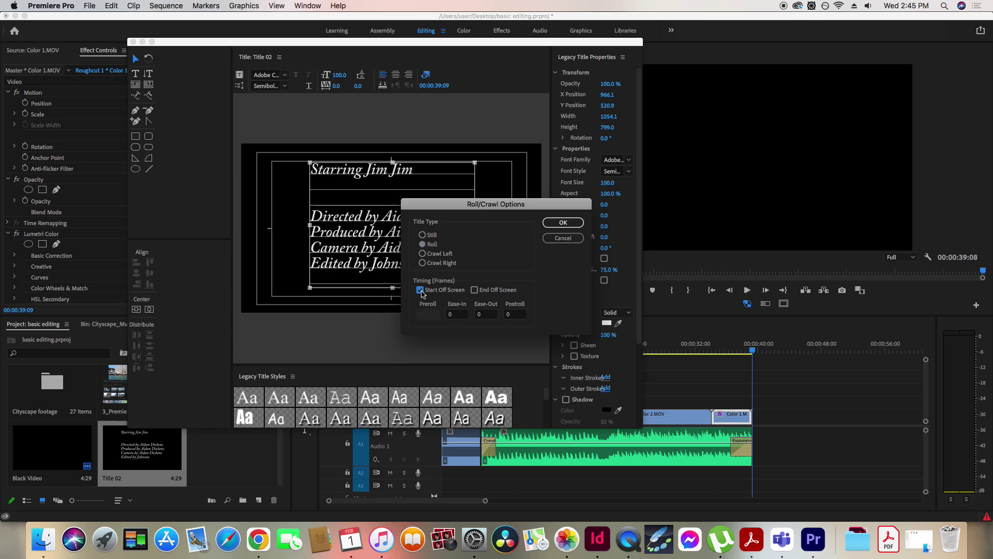
click(474, 291)
click(564, 223)
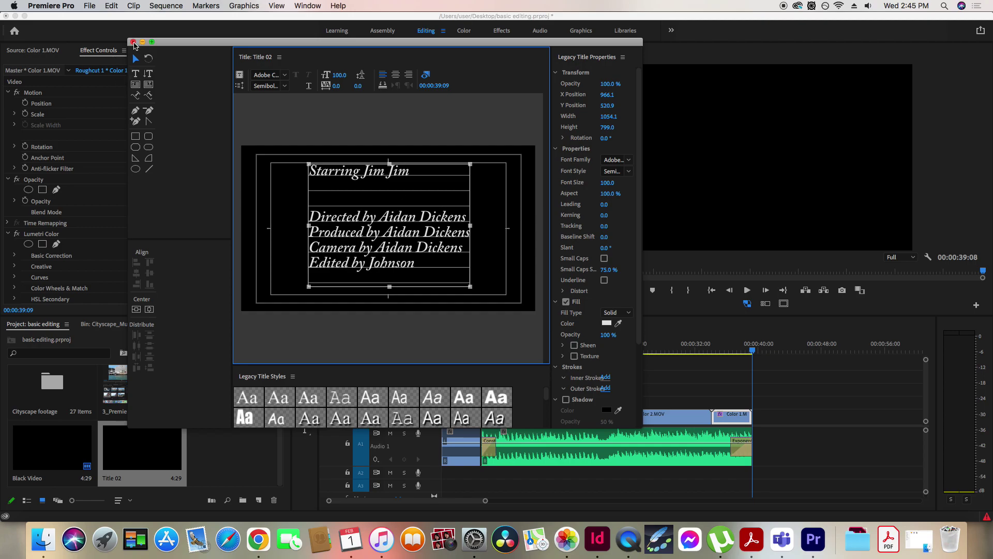
Close the title editor, place the rolling credits title on V1 directly after the last clip, and set the playhead just before it
click(133, 42)
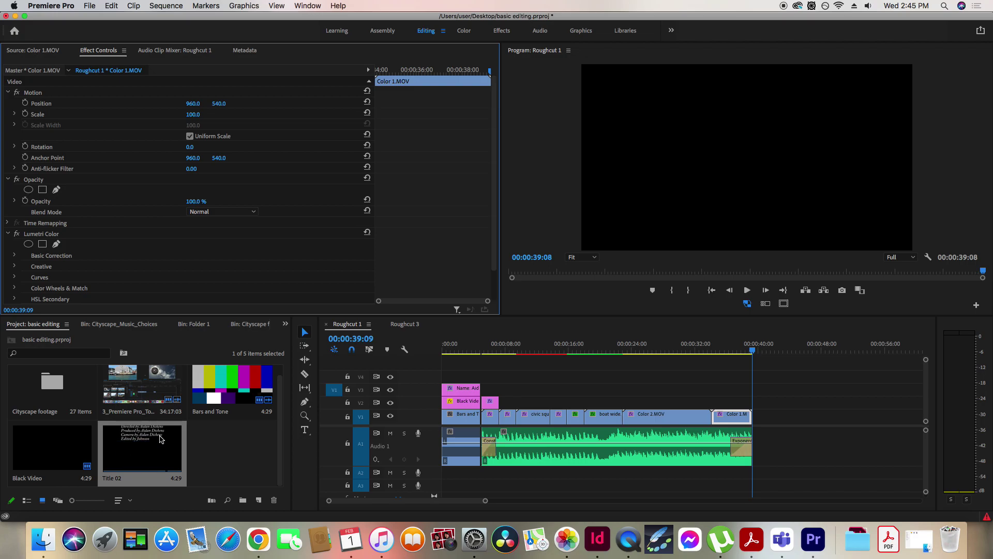
drag(155, 445, 765, 414)
click(751, 351)
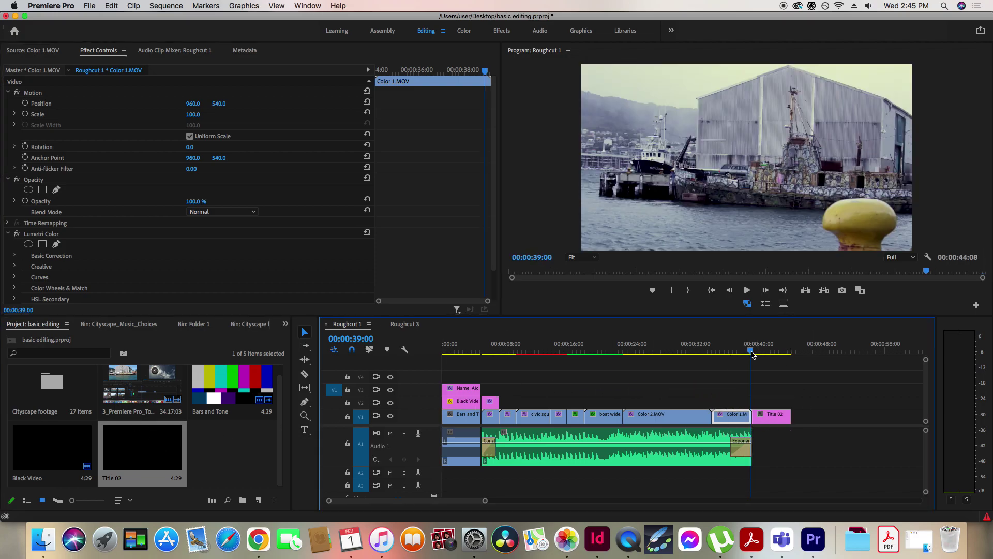
Extend the rolling credits title on V1 until the sequence ends at about 00:00:51:06, playing the roll before and after the change
key(space)
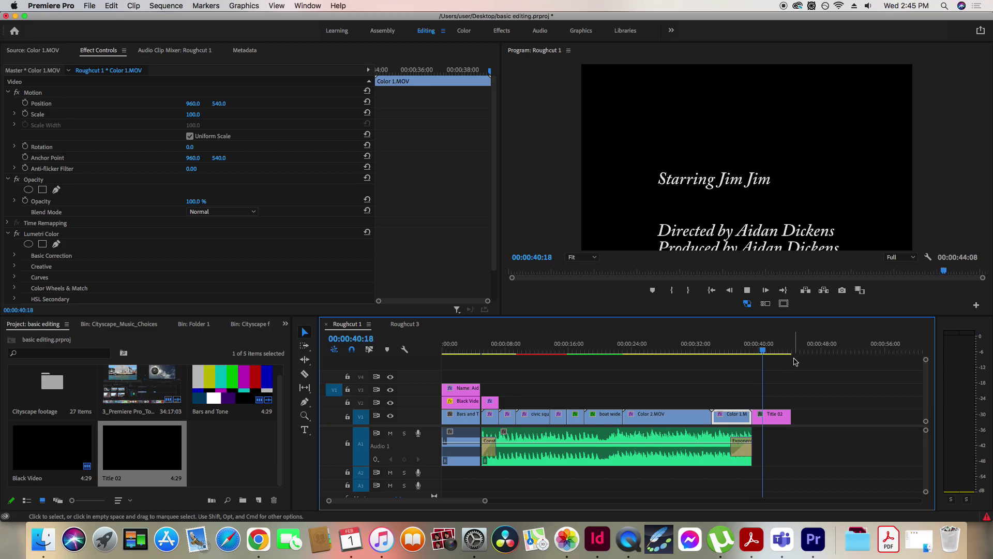
key(space)
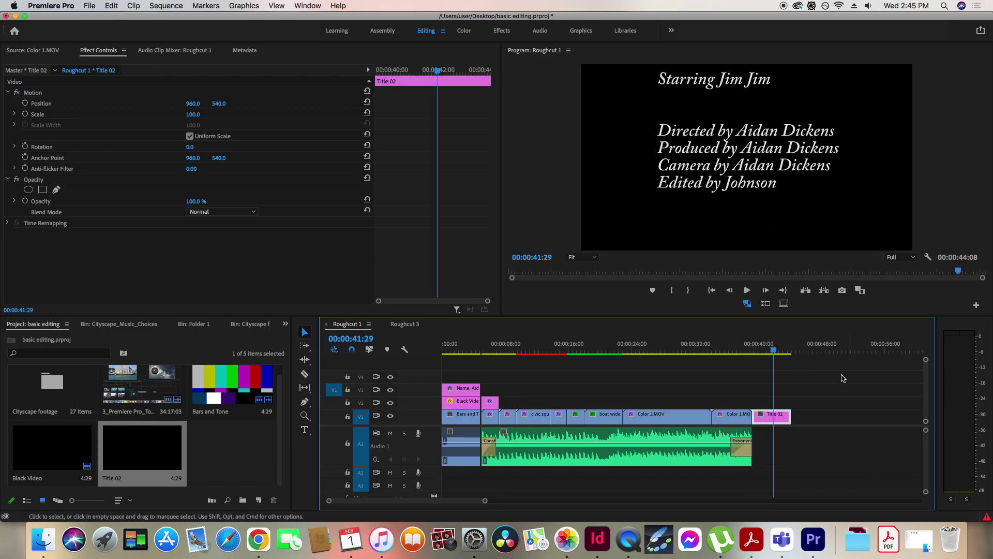
drag(790, 418, 845, 417)
click(758, 352)
key(space)
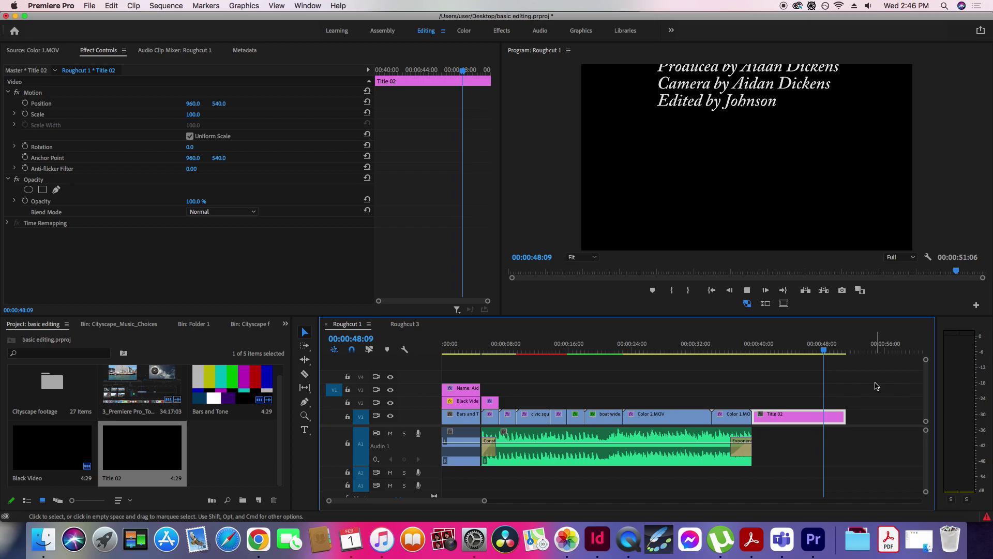
key(space)
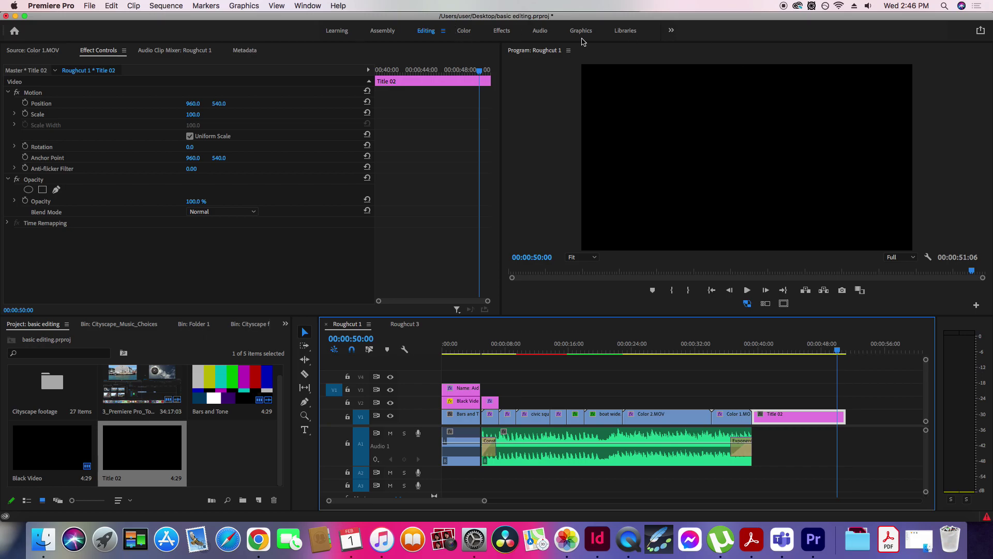
Switch to the Graphics workspace
click(313, 5)
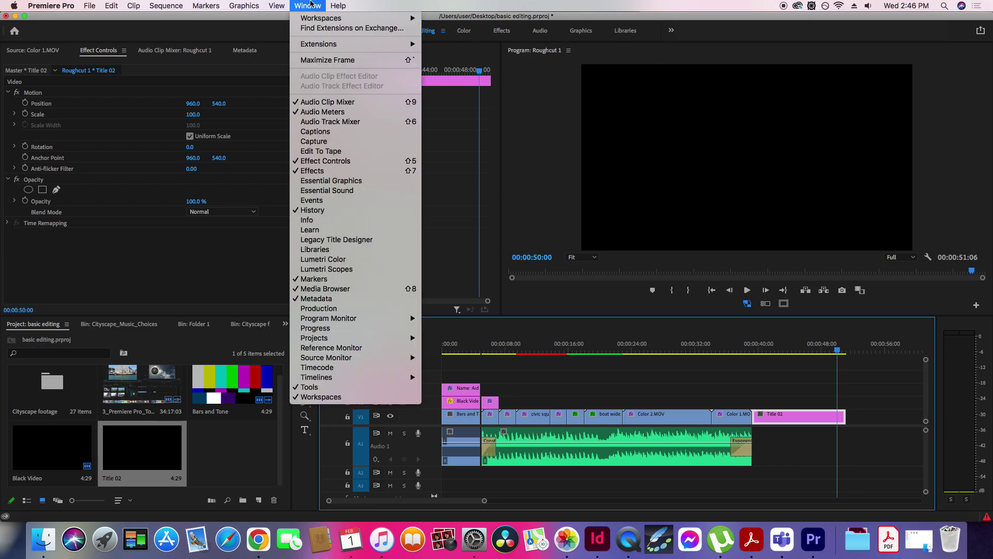
mouse_move(321, 18)
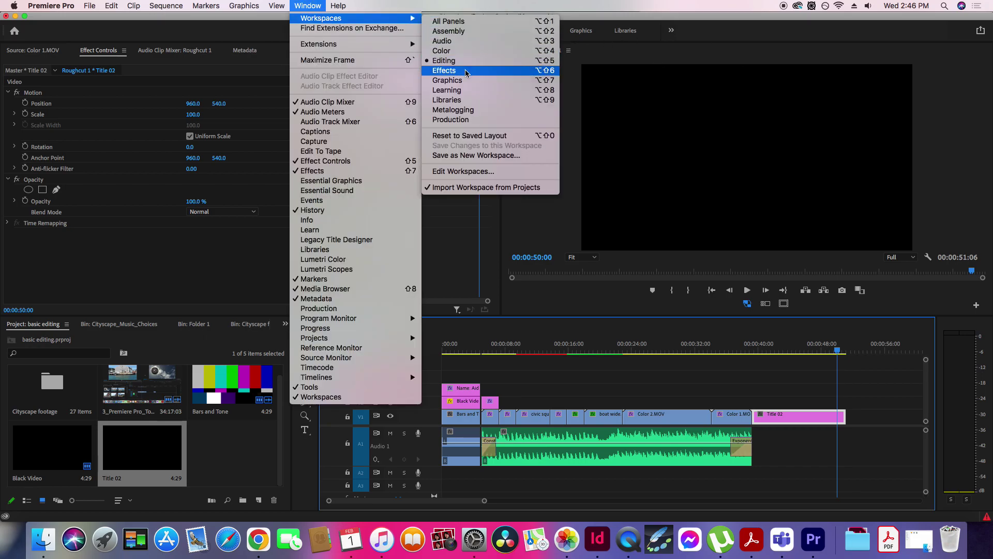
click(466, 85)
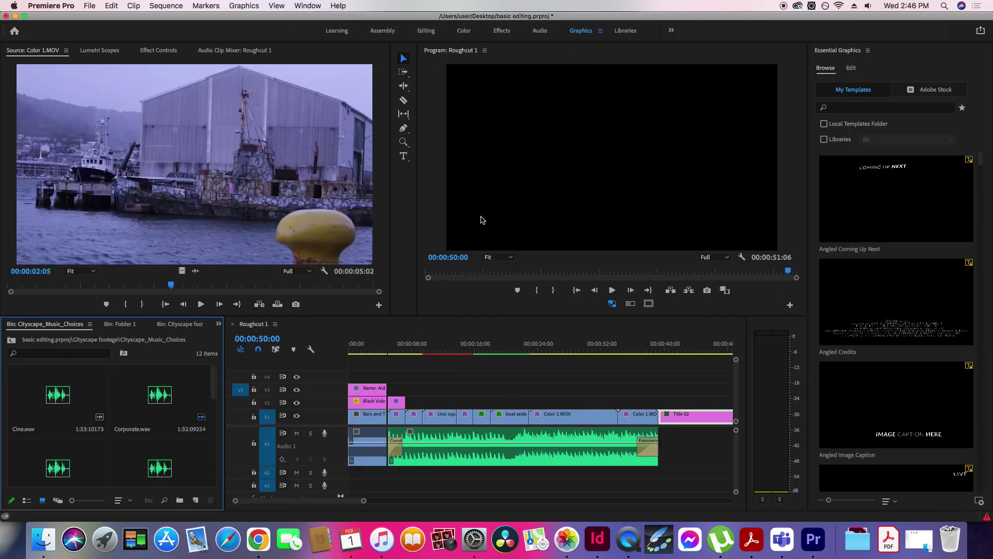
Try the Angled Credits template on V1 after the rolling credits clip, and remove it from the sequence
drag(357, 500, 362, 501)
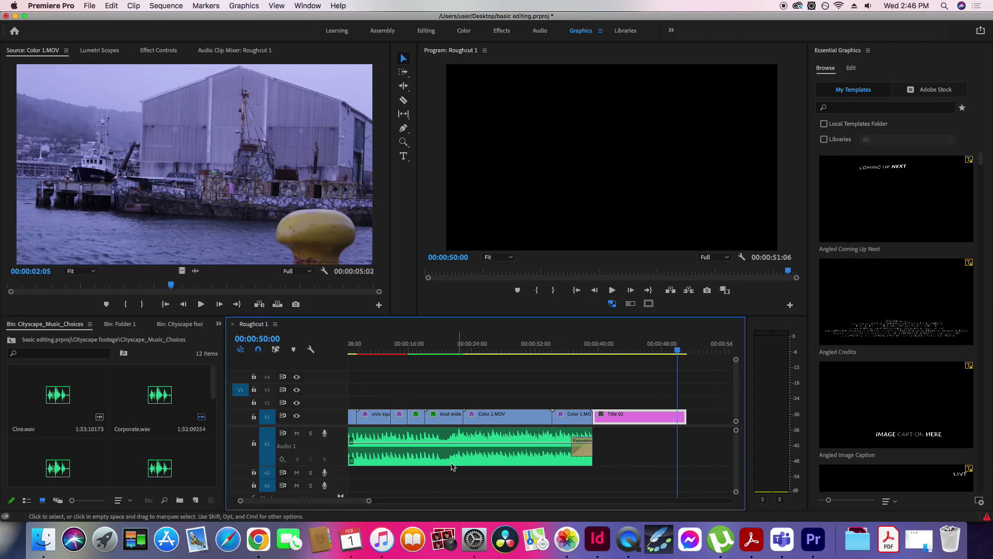
drag(369, 501, 446, 501)
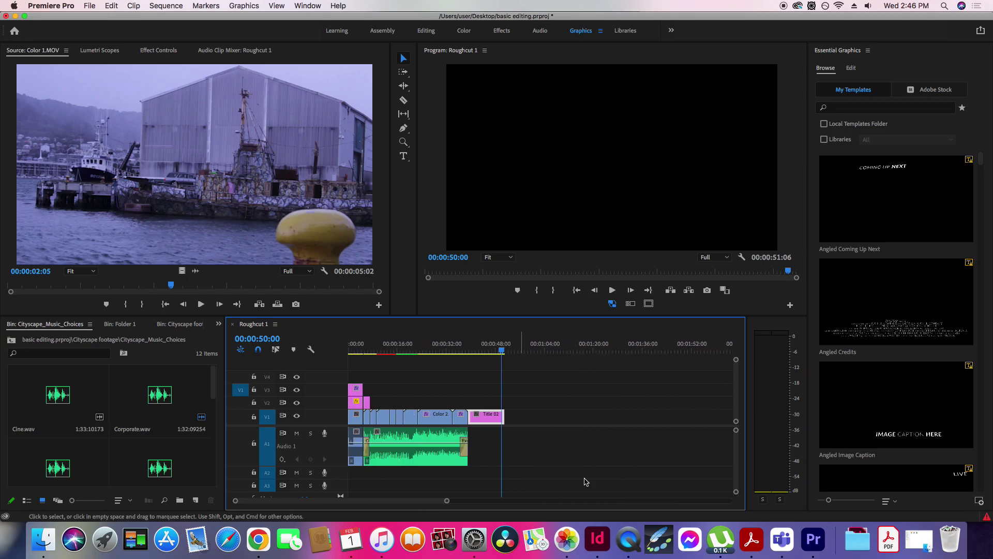
click(910, 307)
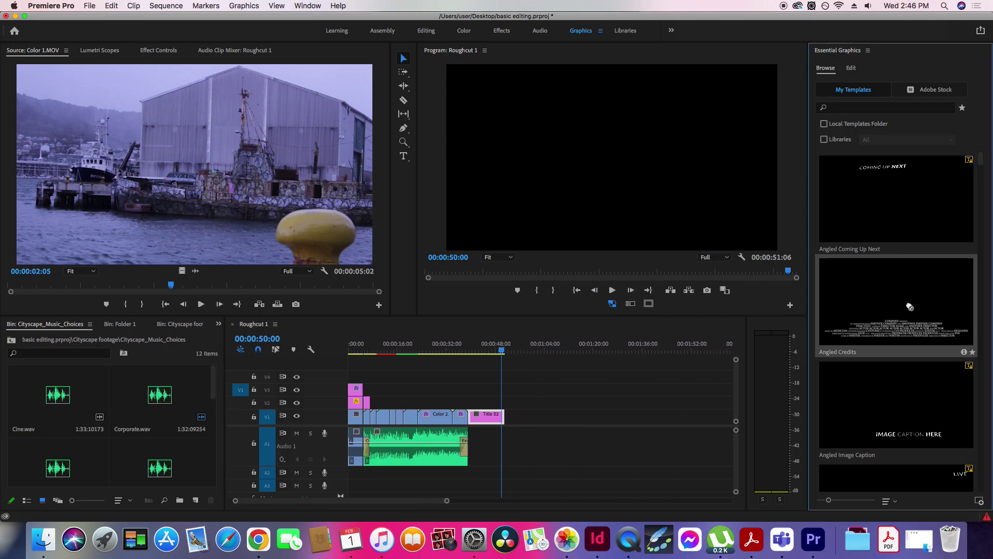
drag(910, 308, 517, 429)
click(518, 352)
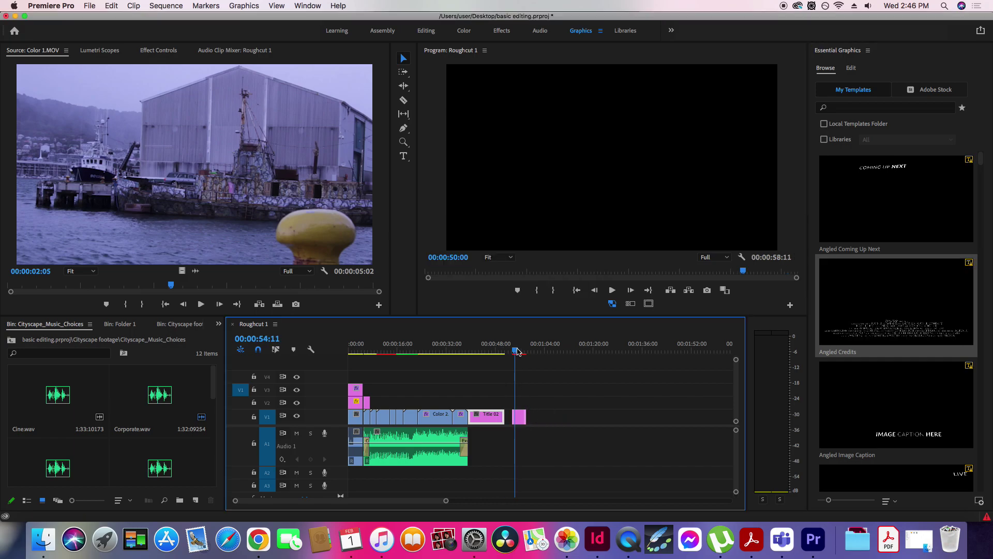
key(space)
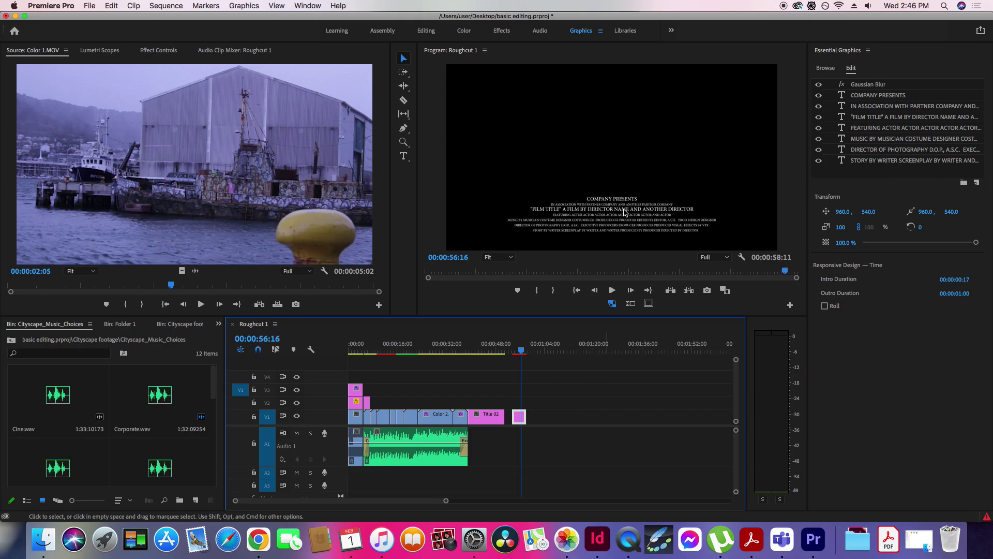
click(910, 118)
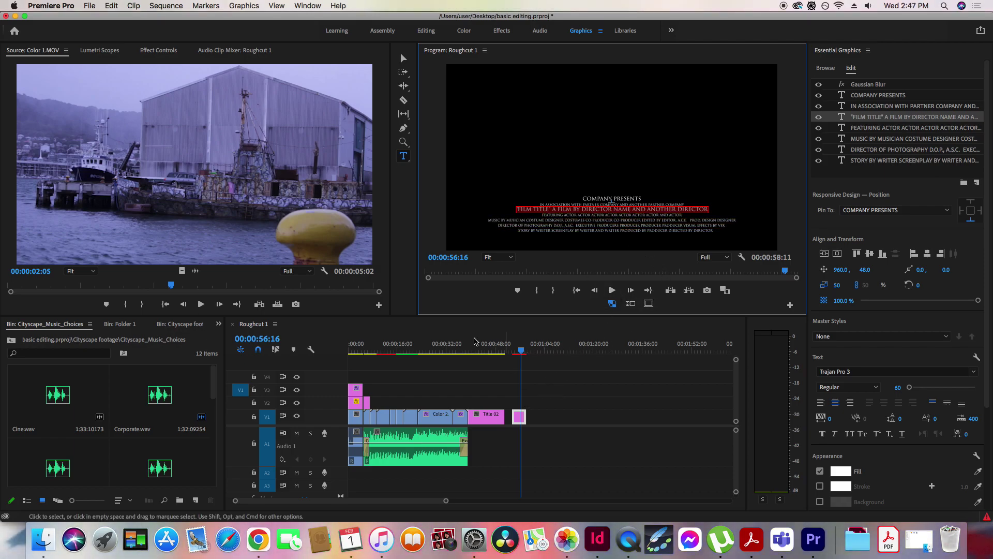
key(BackSpace)
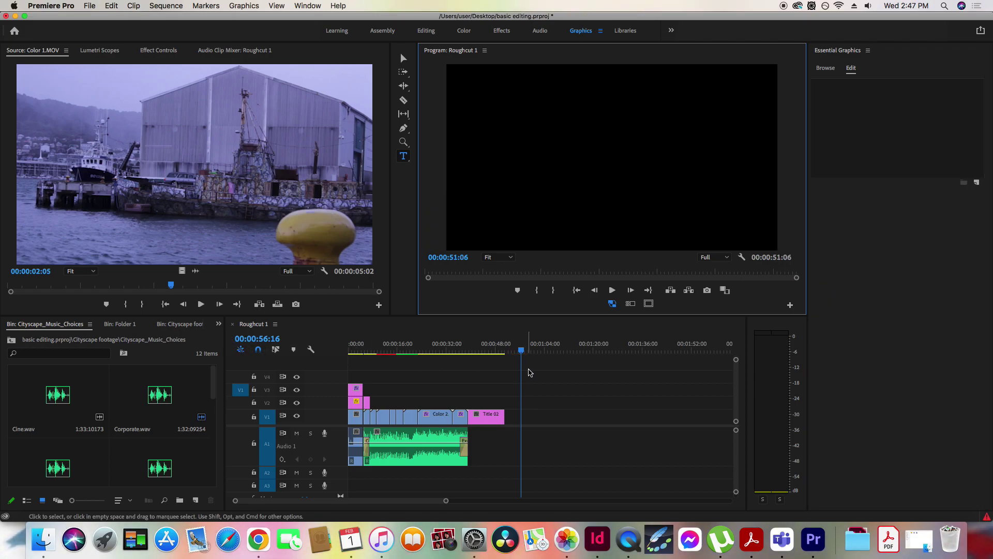
Place the Angled Lower Third template on V1 at about 00:00:56:16, after the rolling credits, and play its opening animation
click(828, 67)
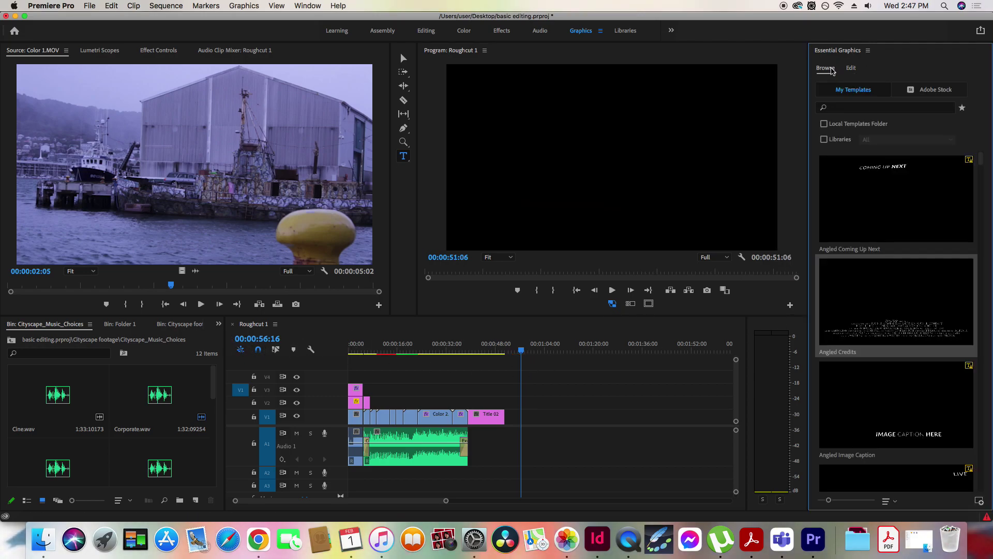
drag(983, 161, 986, 175)
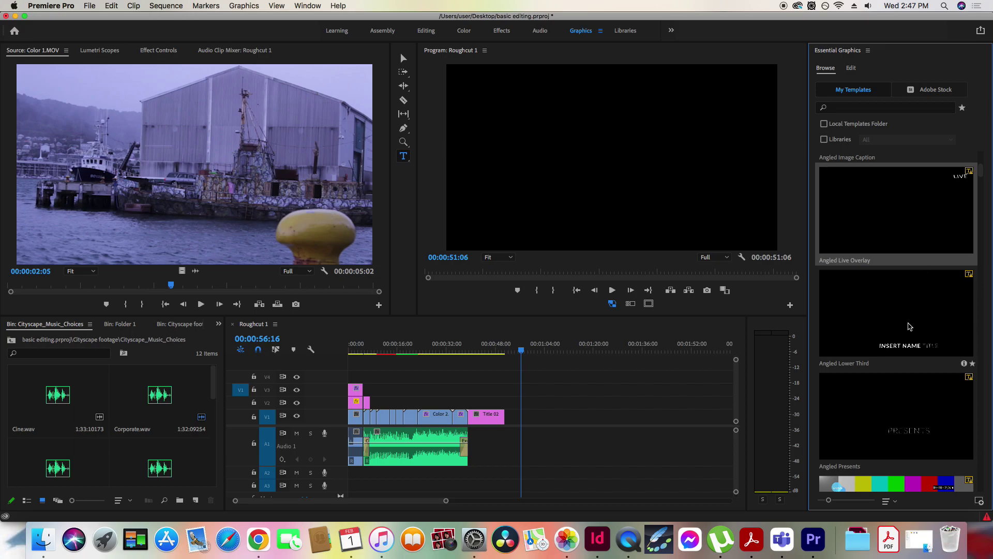
drag(896, 329, 528, 416)
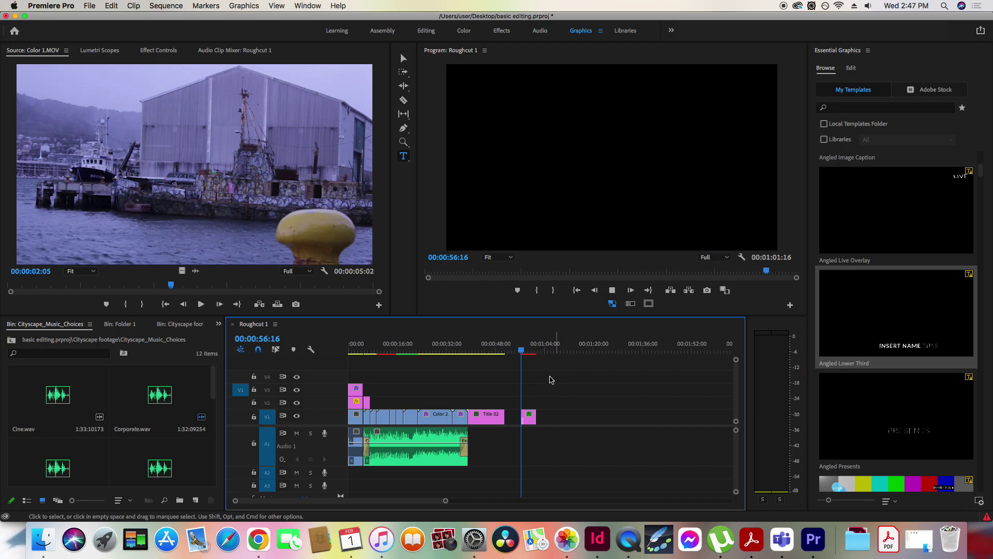
key(space)
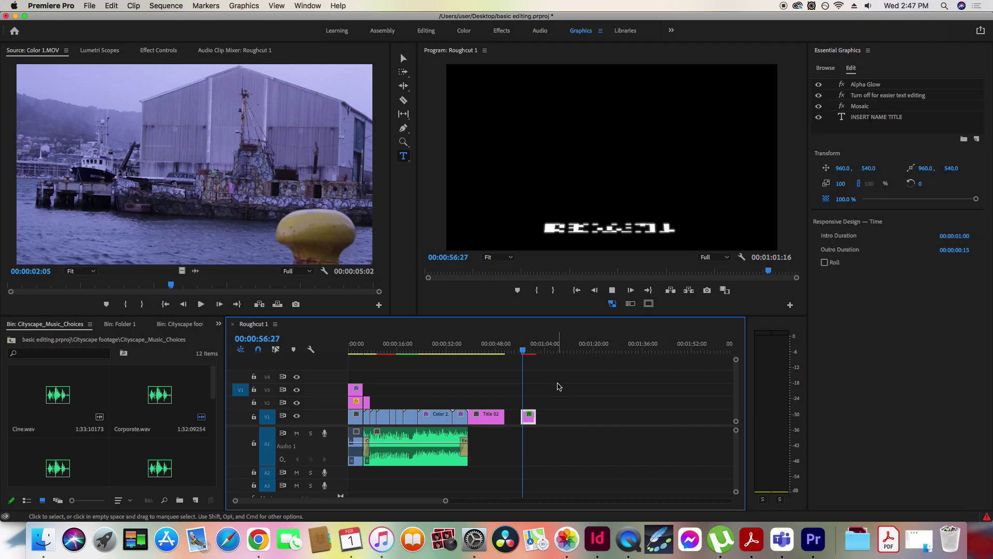
key(space)
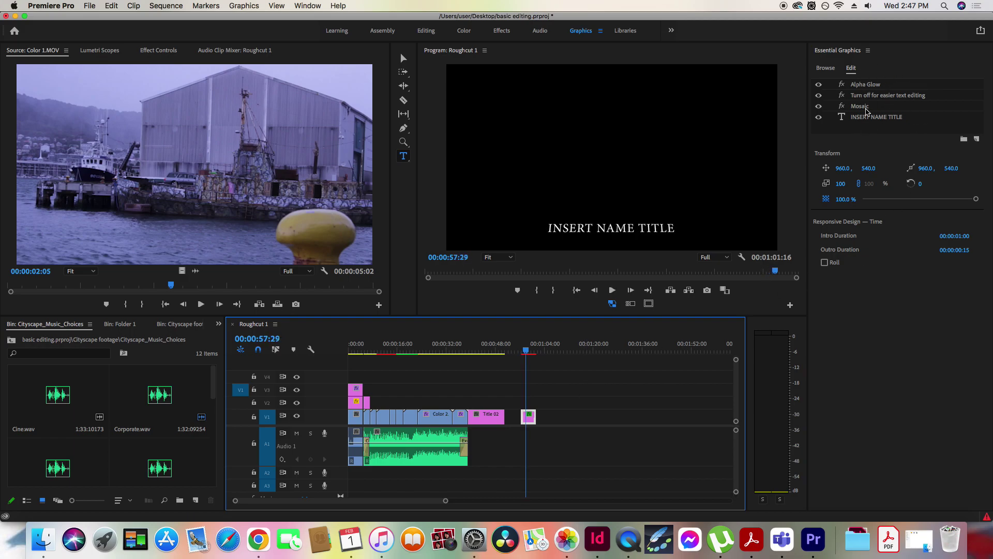
Toggle the lower third's Alpha Glow and "Turn off for easier text editing" effects off and back on to compare the text
click(873, 87)
double_click(862, 85)
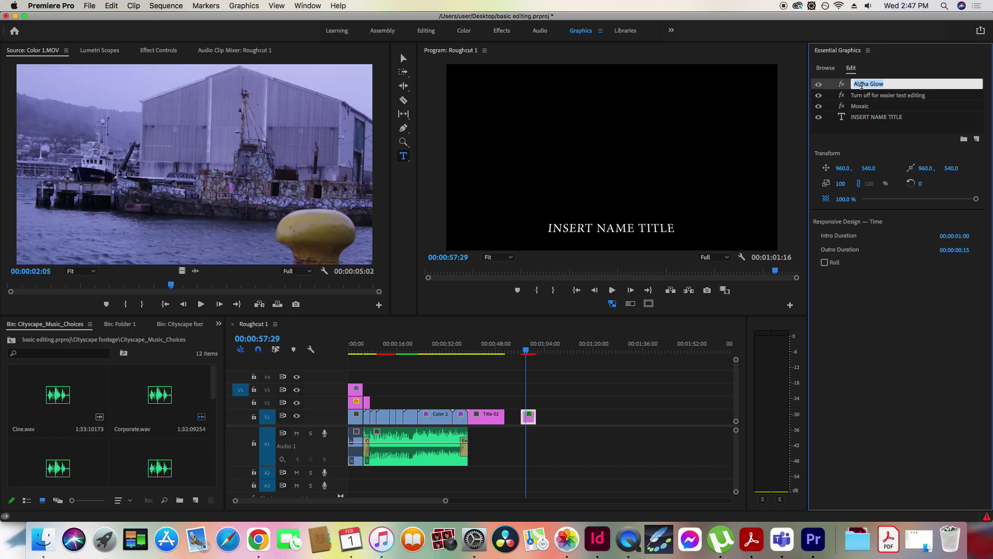
click(872, 98)
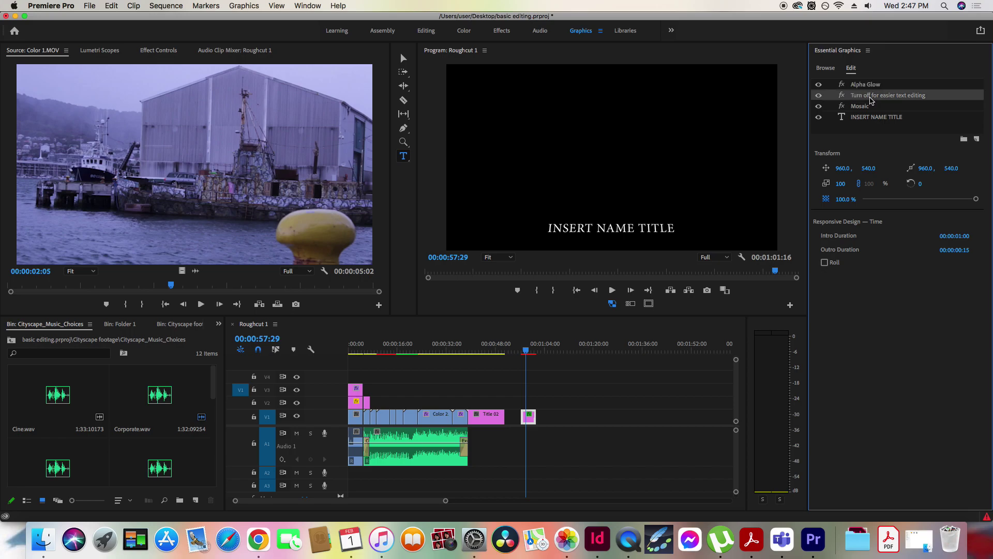
click(818, 84)
click(818, 84)
click(819, 97)
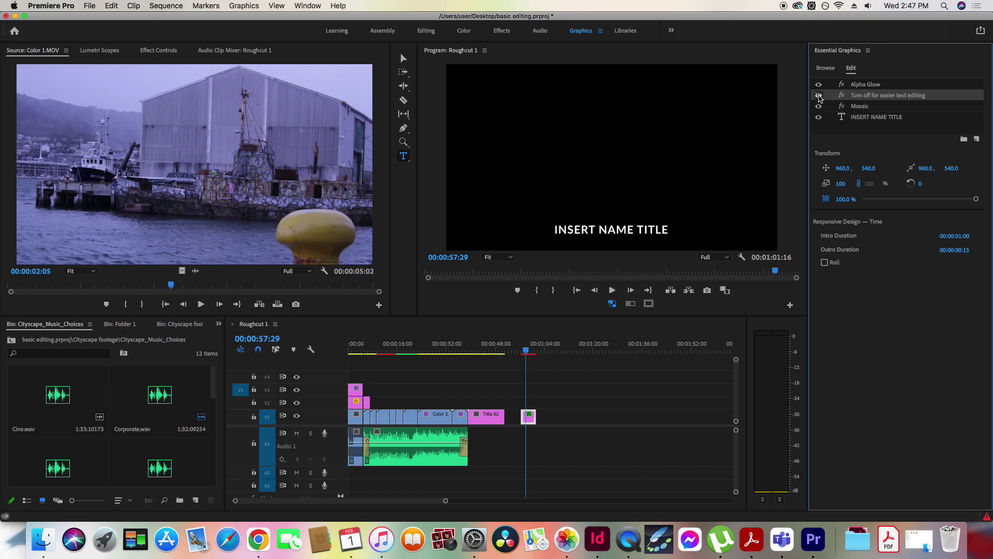
click(819, 97)
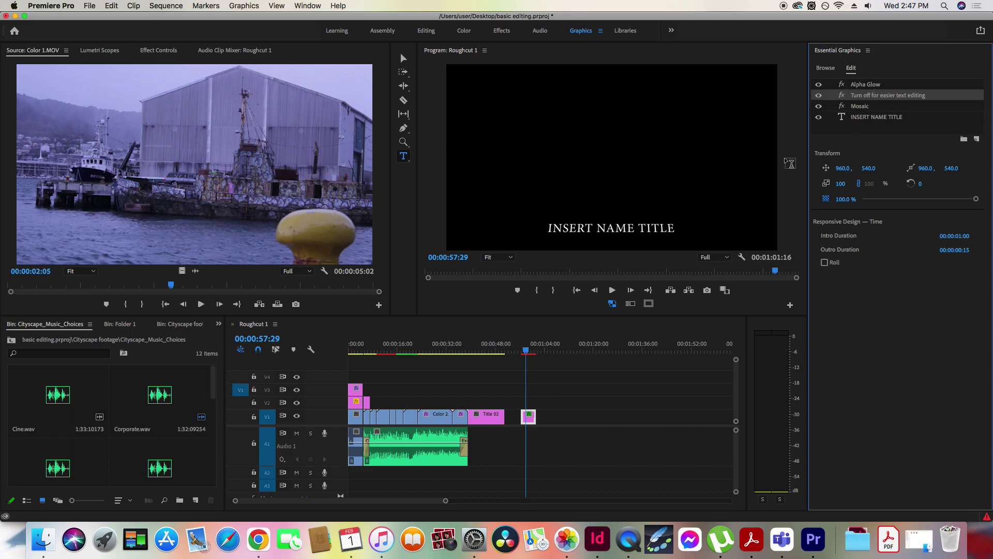
Replace the lower third's "INSERT NAME TITLE" text with the producer's full name followed by "Productions"
click(597, 233)
double_click(610, 230)
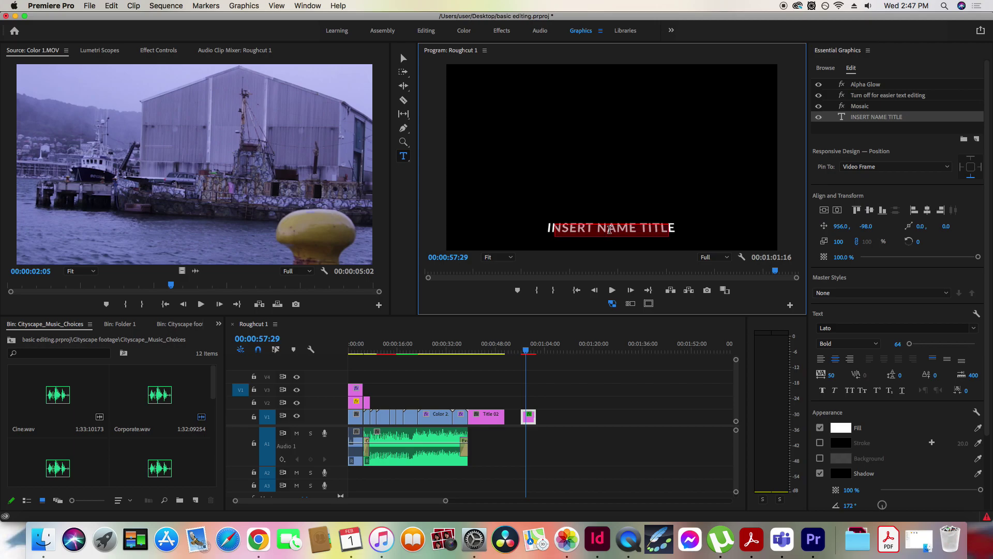
key(BackSpace)
text(Aidan)
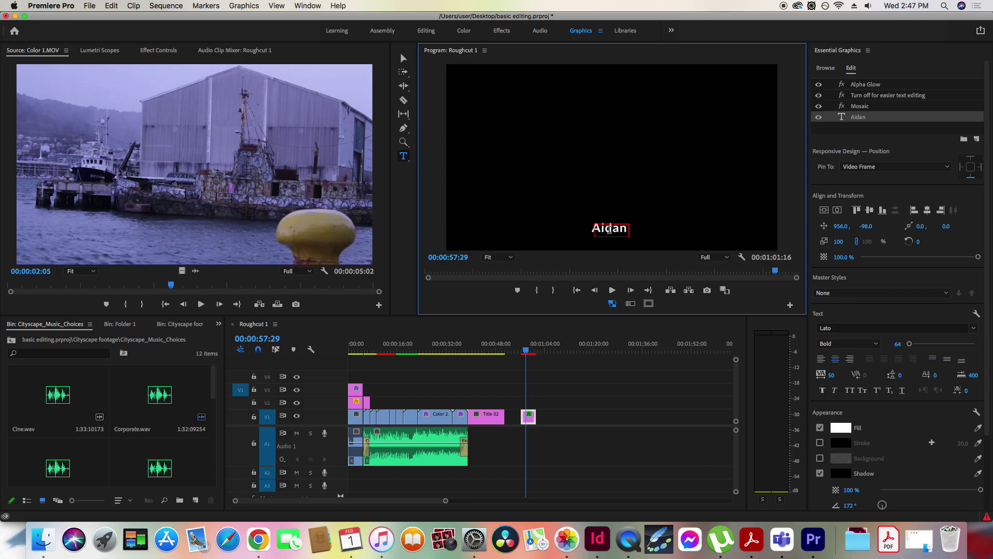
text( Dickens Productions)
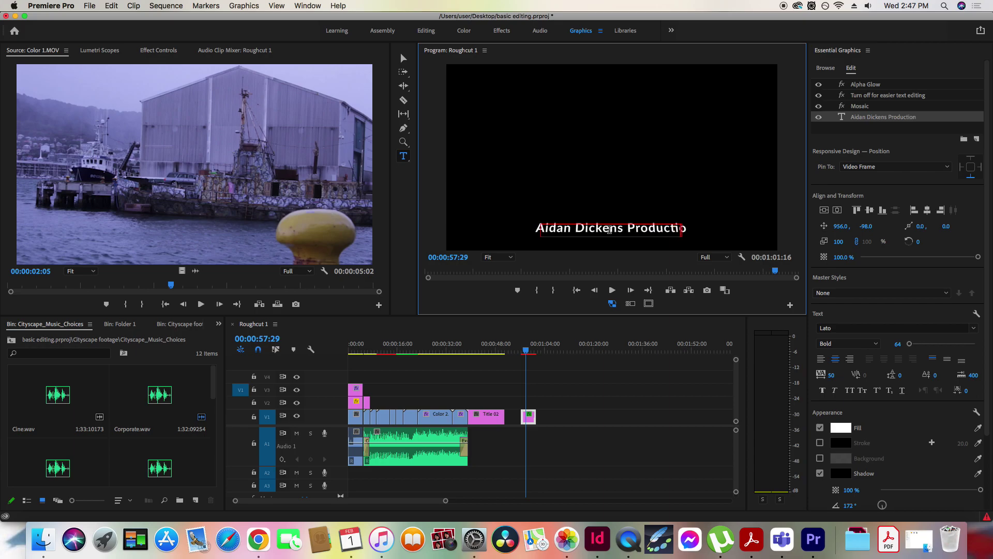
click(403, 58)
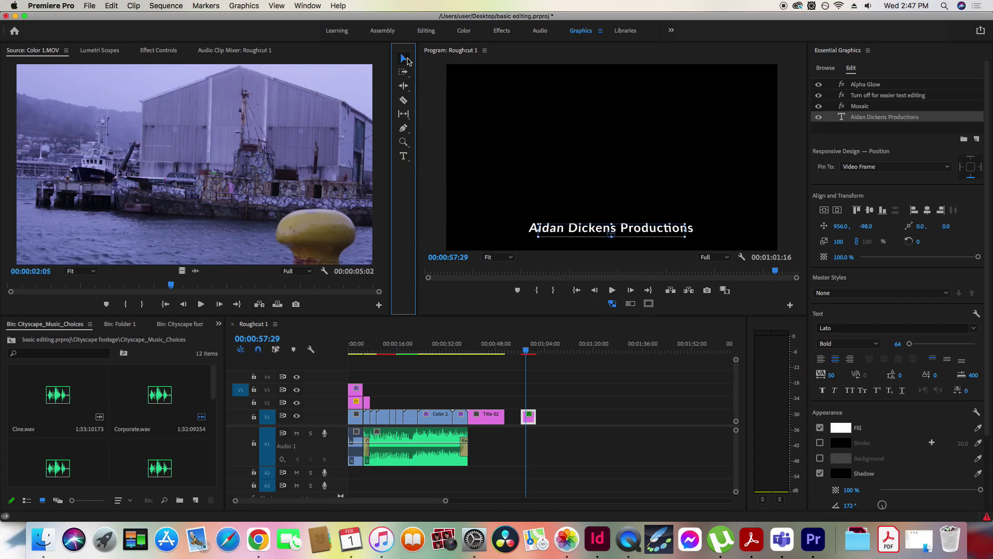
Play back the edited lower third's opening animation, and start and cancel a render of the sequence's video previews
click(525, 352)
drag(525, 352, 524, 352)
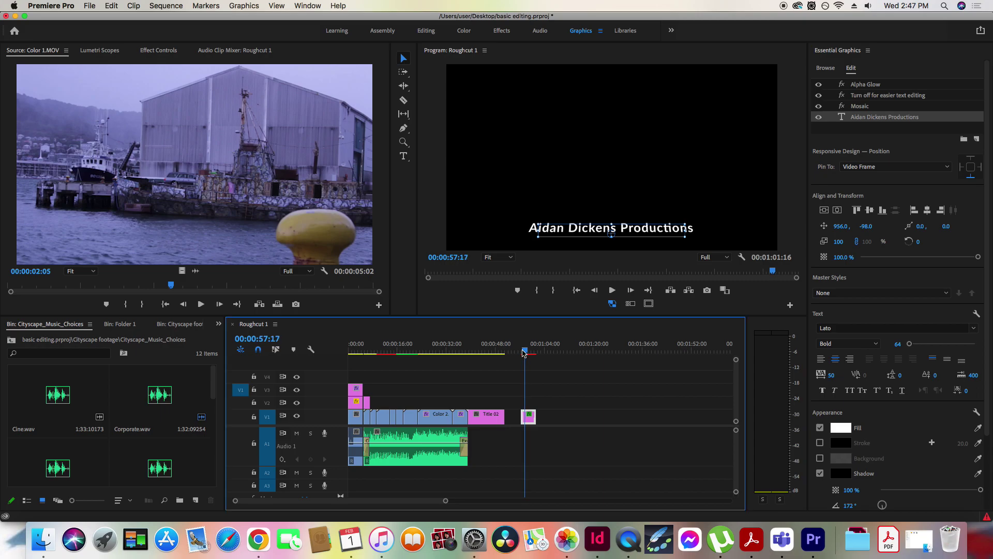
key(j)
key(j)
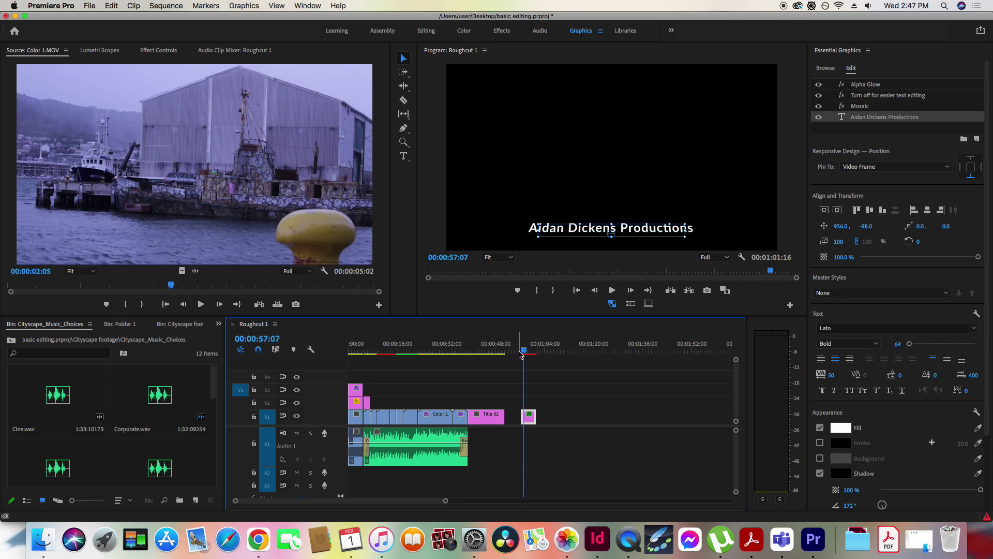
key(l)
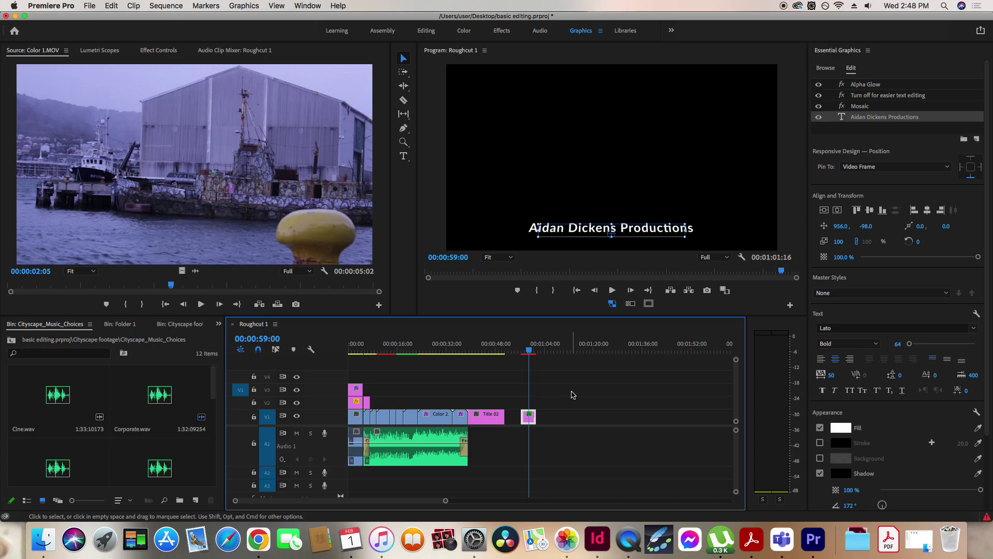
key(Return)
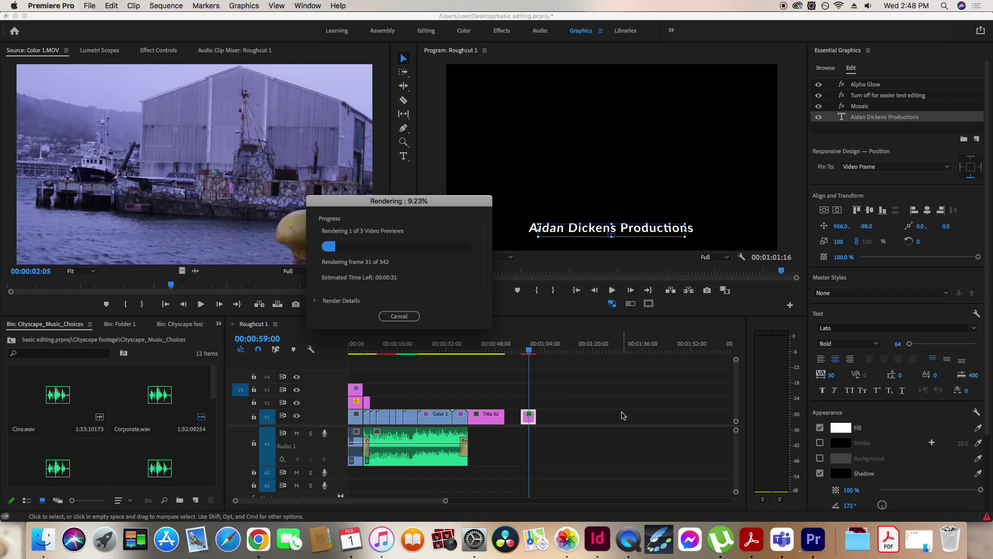
click(399, 316)
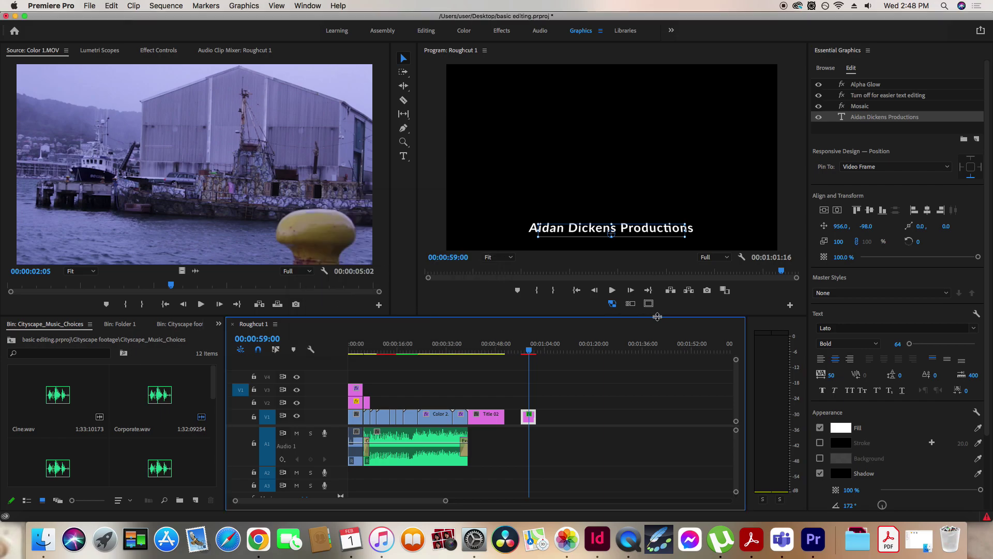
Place the Bold Slate template on V1 after the lower third, leaving a gap, and play it to preview its running timecode
click(826, 68)
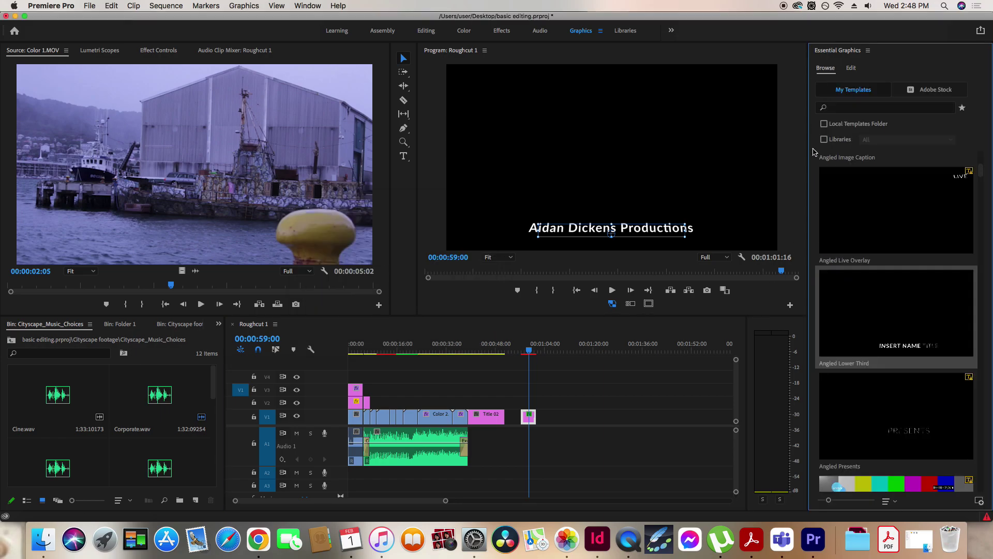
drag(982, 174, 983, 183)
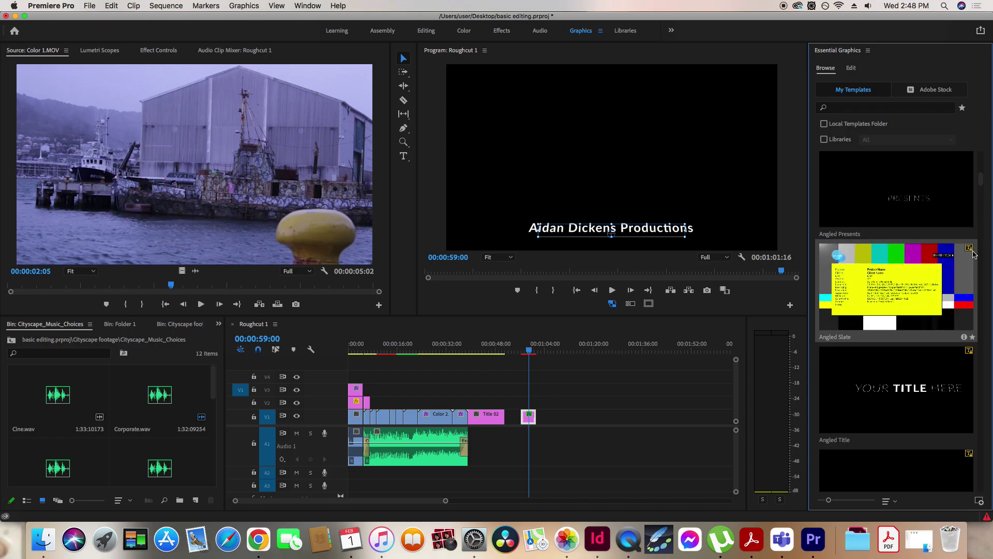
drag(982, 185, 991, 229)
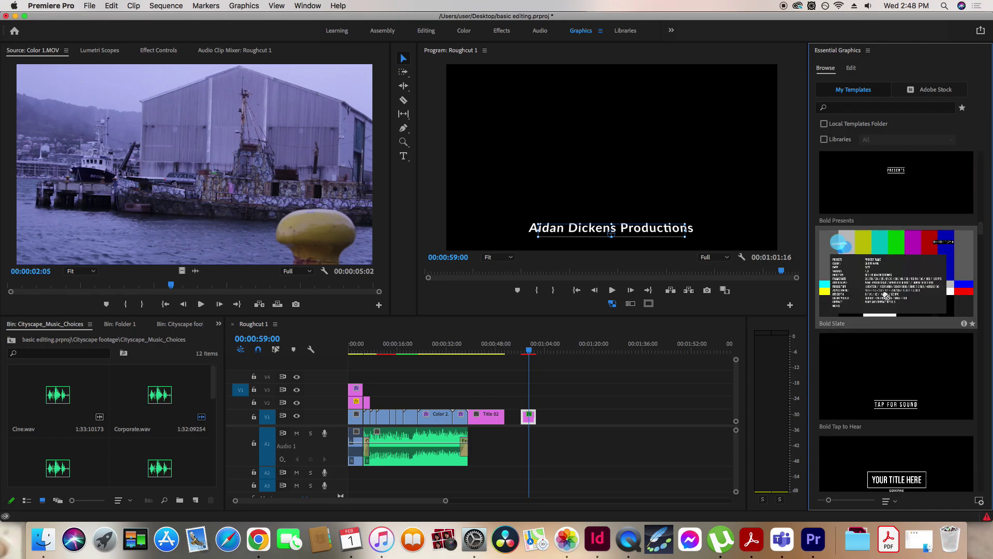
drag(894, 298, 565, 417)
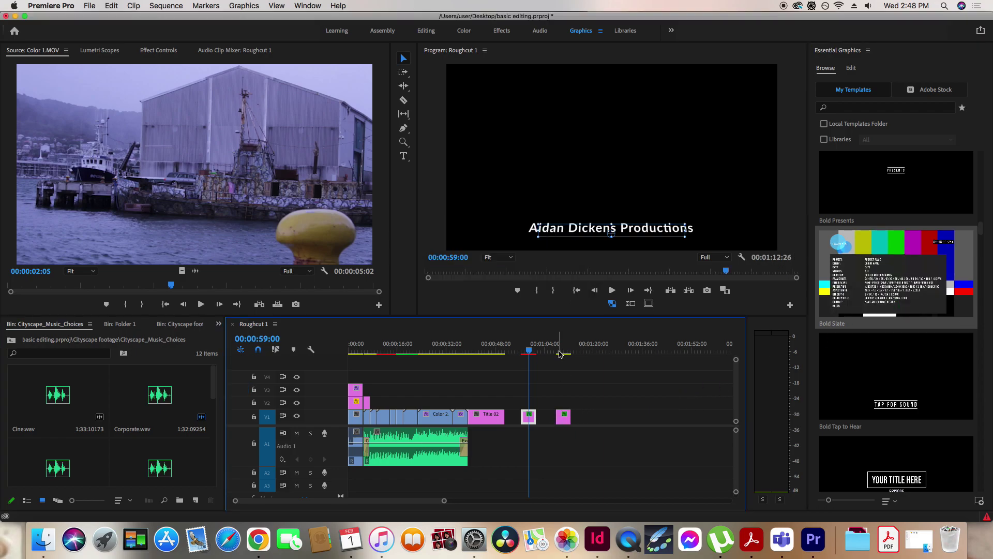
click(562, 351)
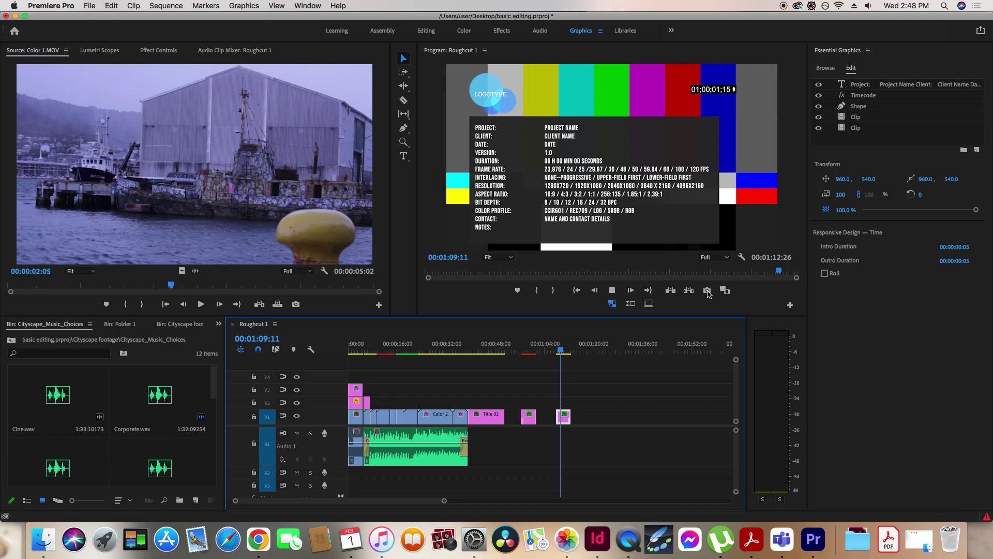
Place the Classic Logo Presents template on V1 after the slate, leaving a gap, and play back its opening animation
click(825, 67)
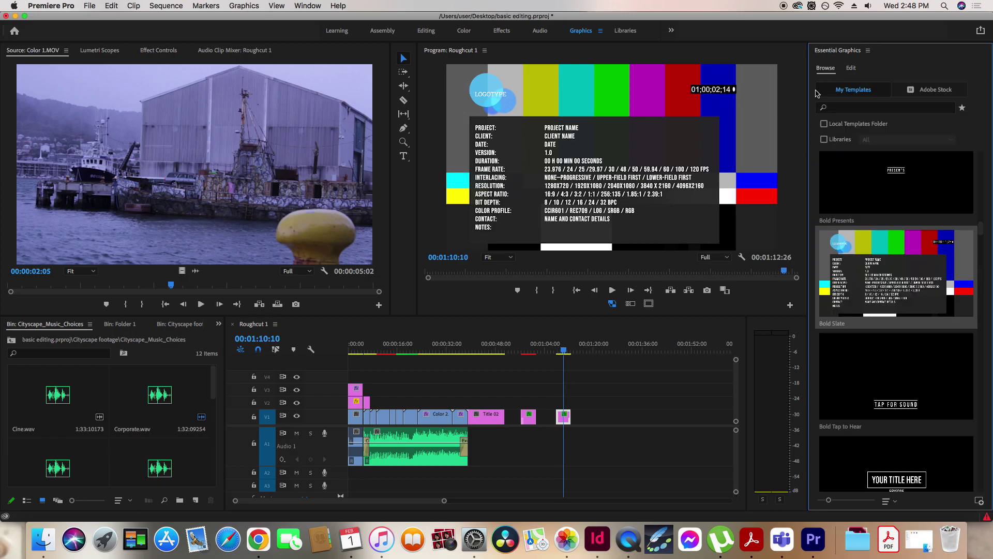
drag(985, 240, 987, 267)
drag(666, 351, 595, 417)
click(591, 353)
key(space)
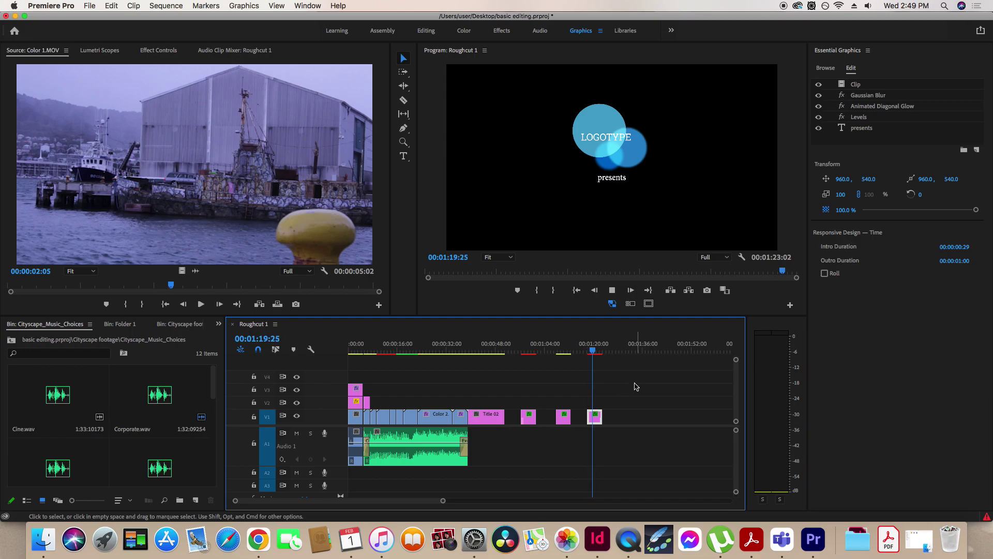
key(space)
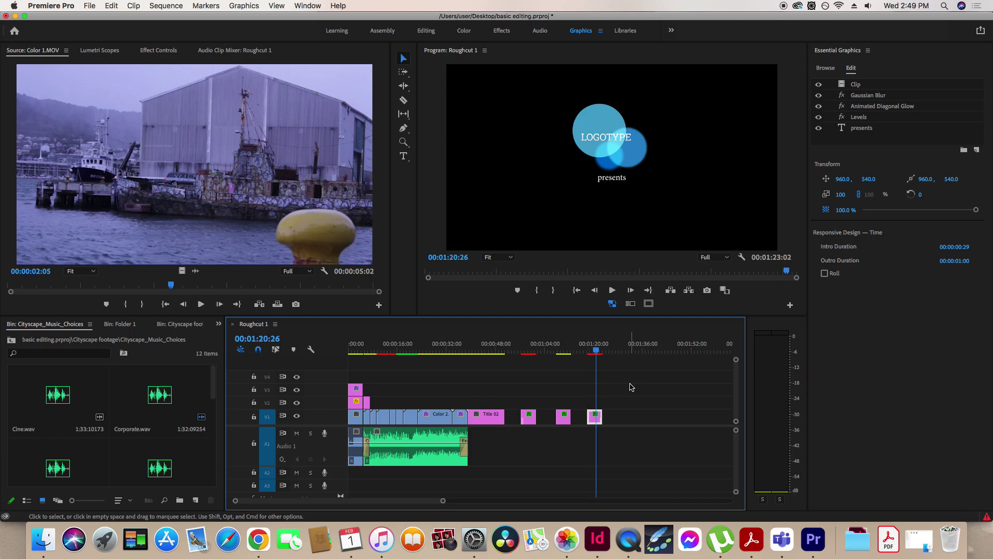
Browse the installed graphics templates beyond Classic Logo Presents for another one to try
click(826, 68)
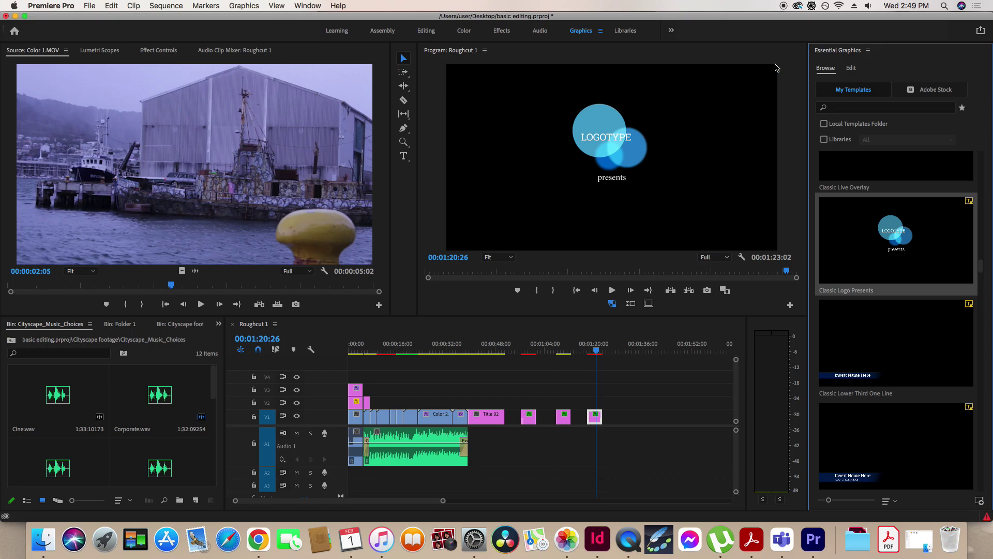
drag(749, 60, 985, 268)
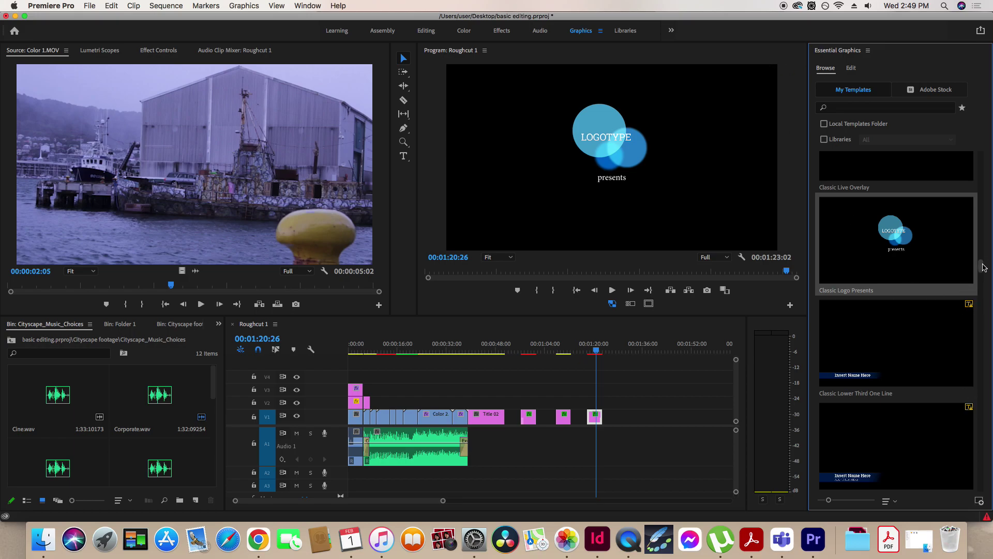